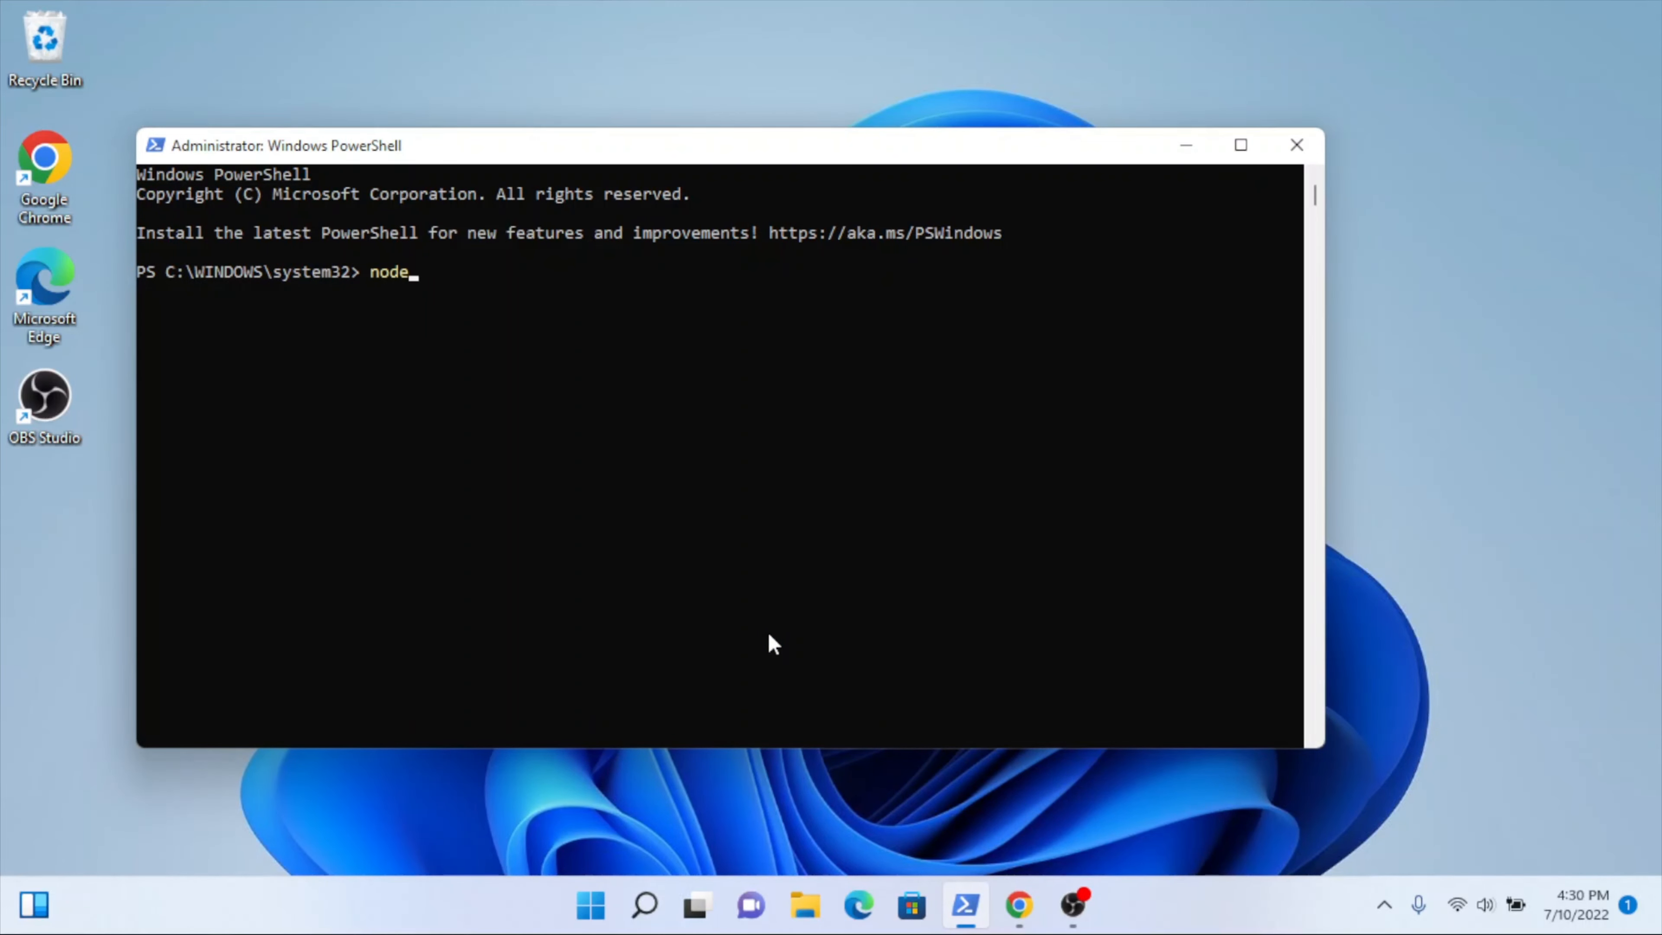
Step: Start Node-RED by running node-red in PowerShell, and open its editor at 127.0.0.1:1880 in a new Chrome tab
{"action": "type", "text": "d"}
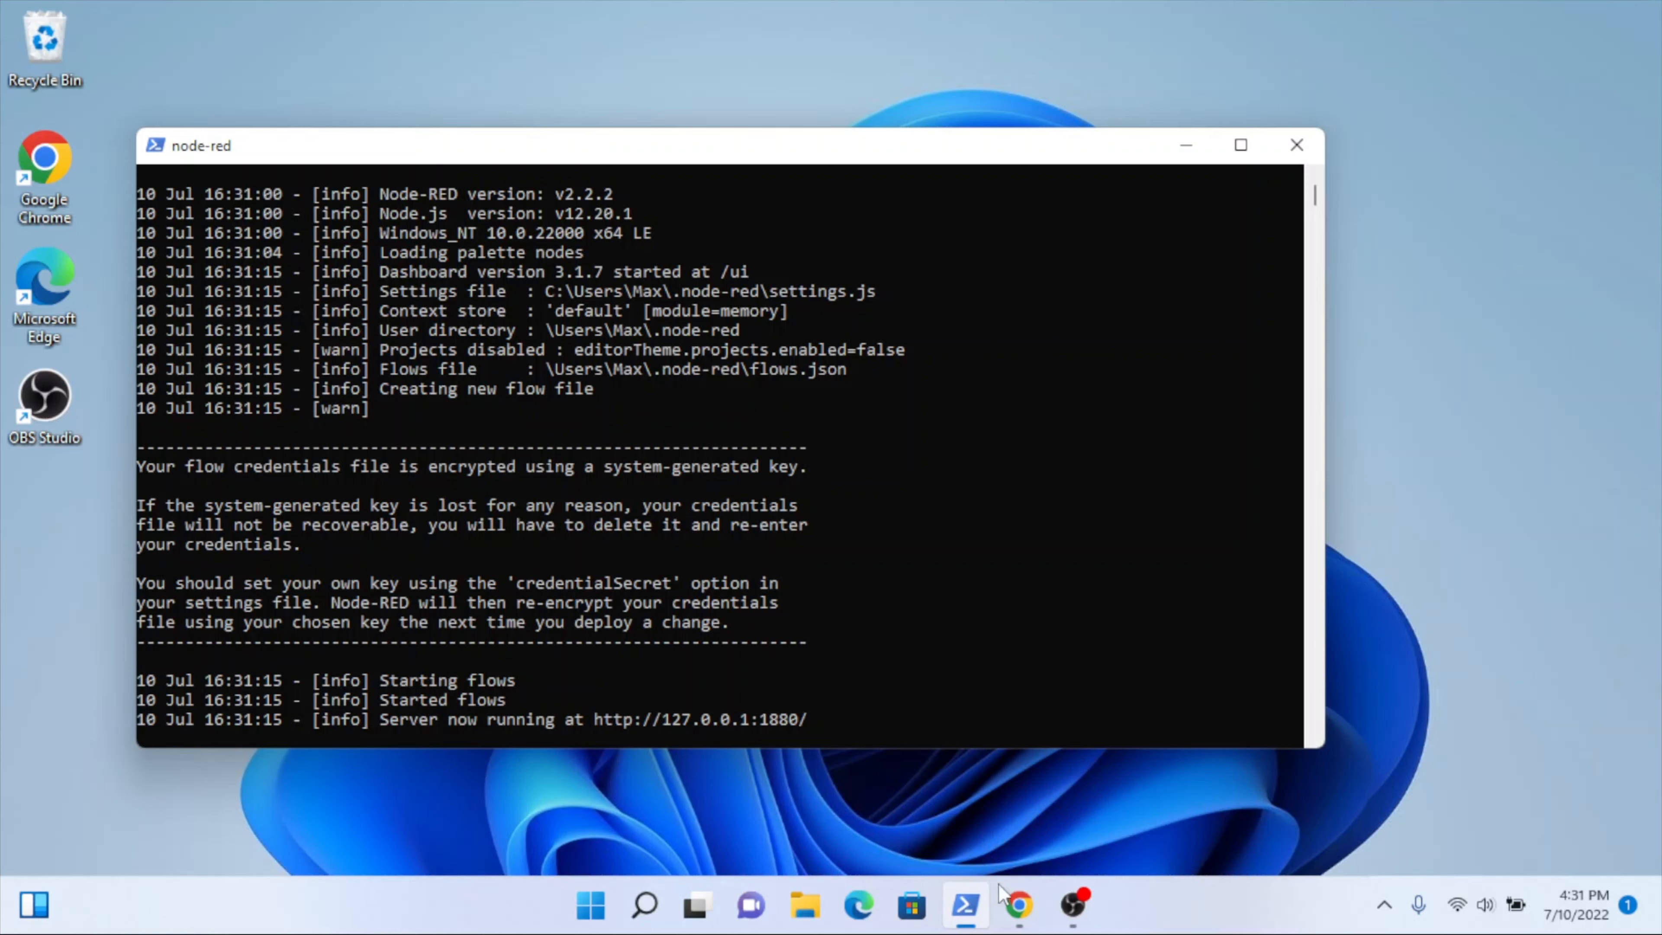
{"action": "left_click", "coordinate": [1019, 907]}
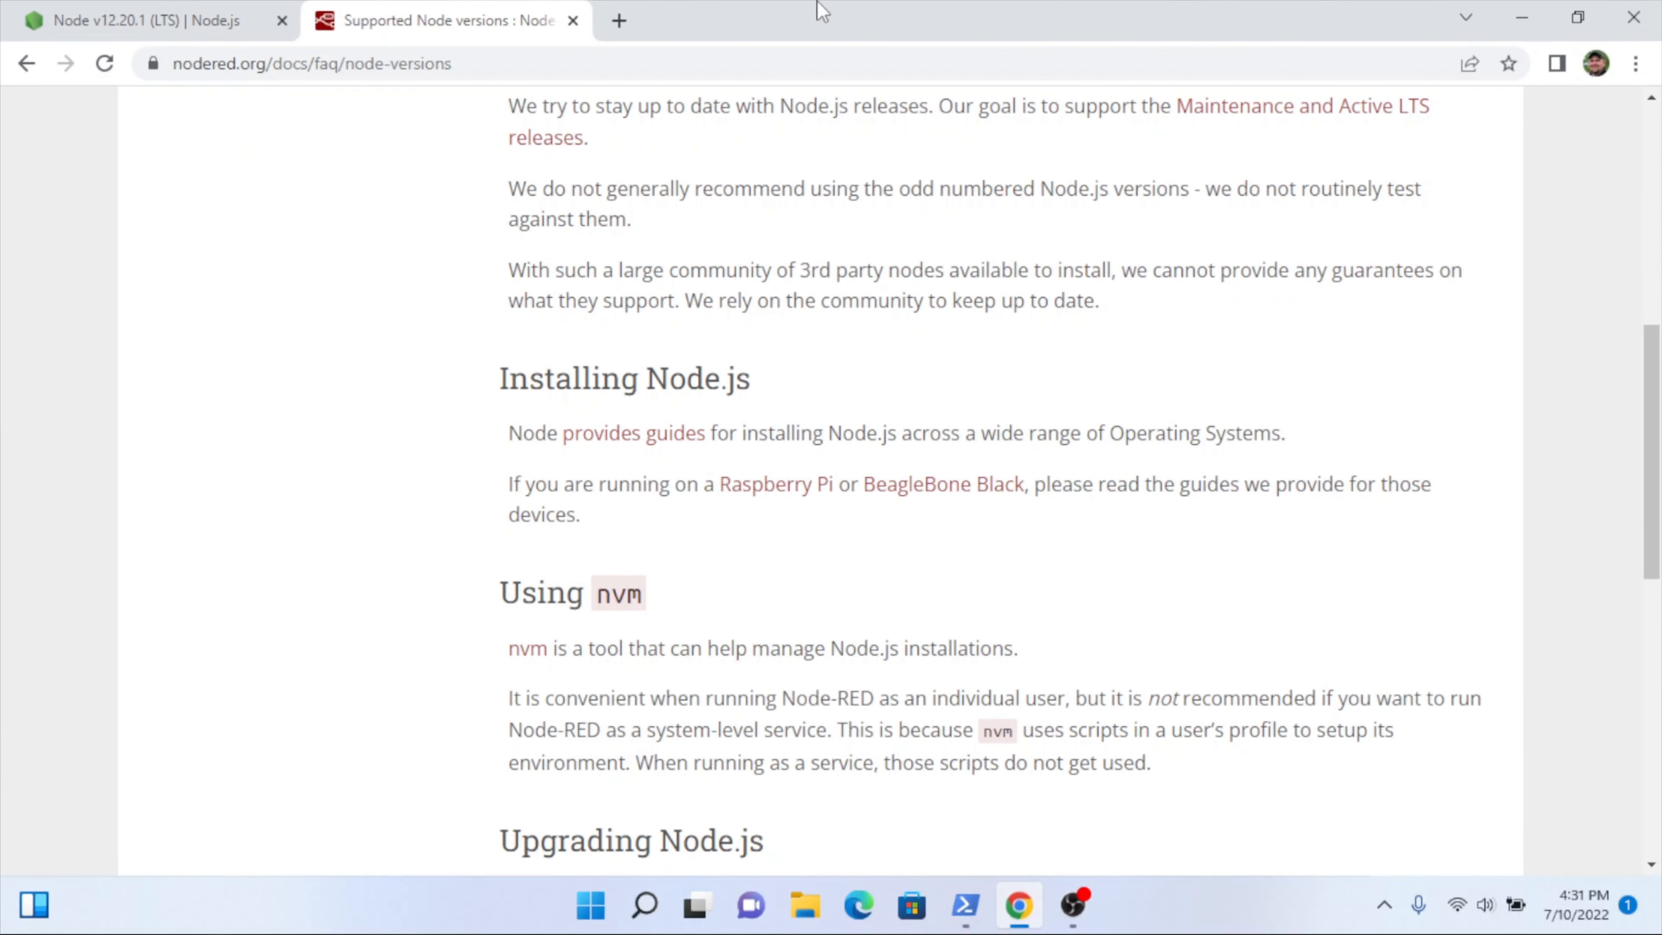
{"action": "left_click", "coordinate": [620, 7]}
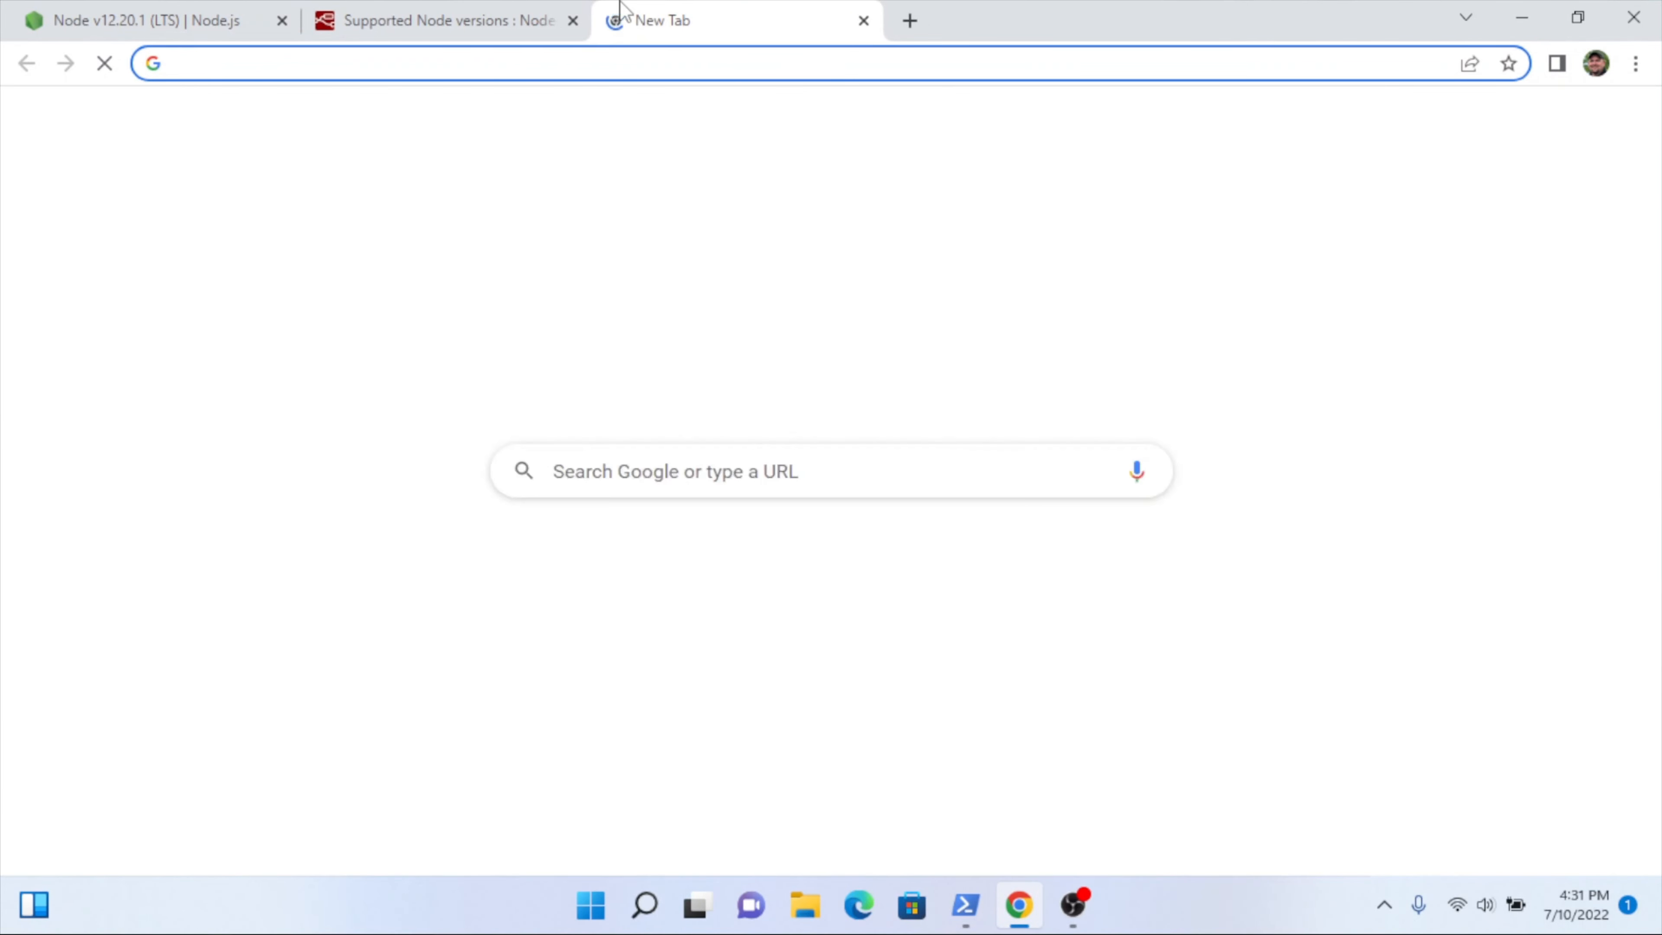
{"action": "type", "text": "127.0.0.1:1880"}
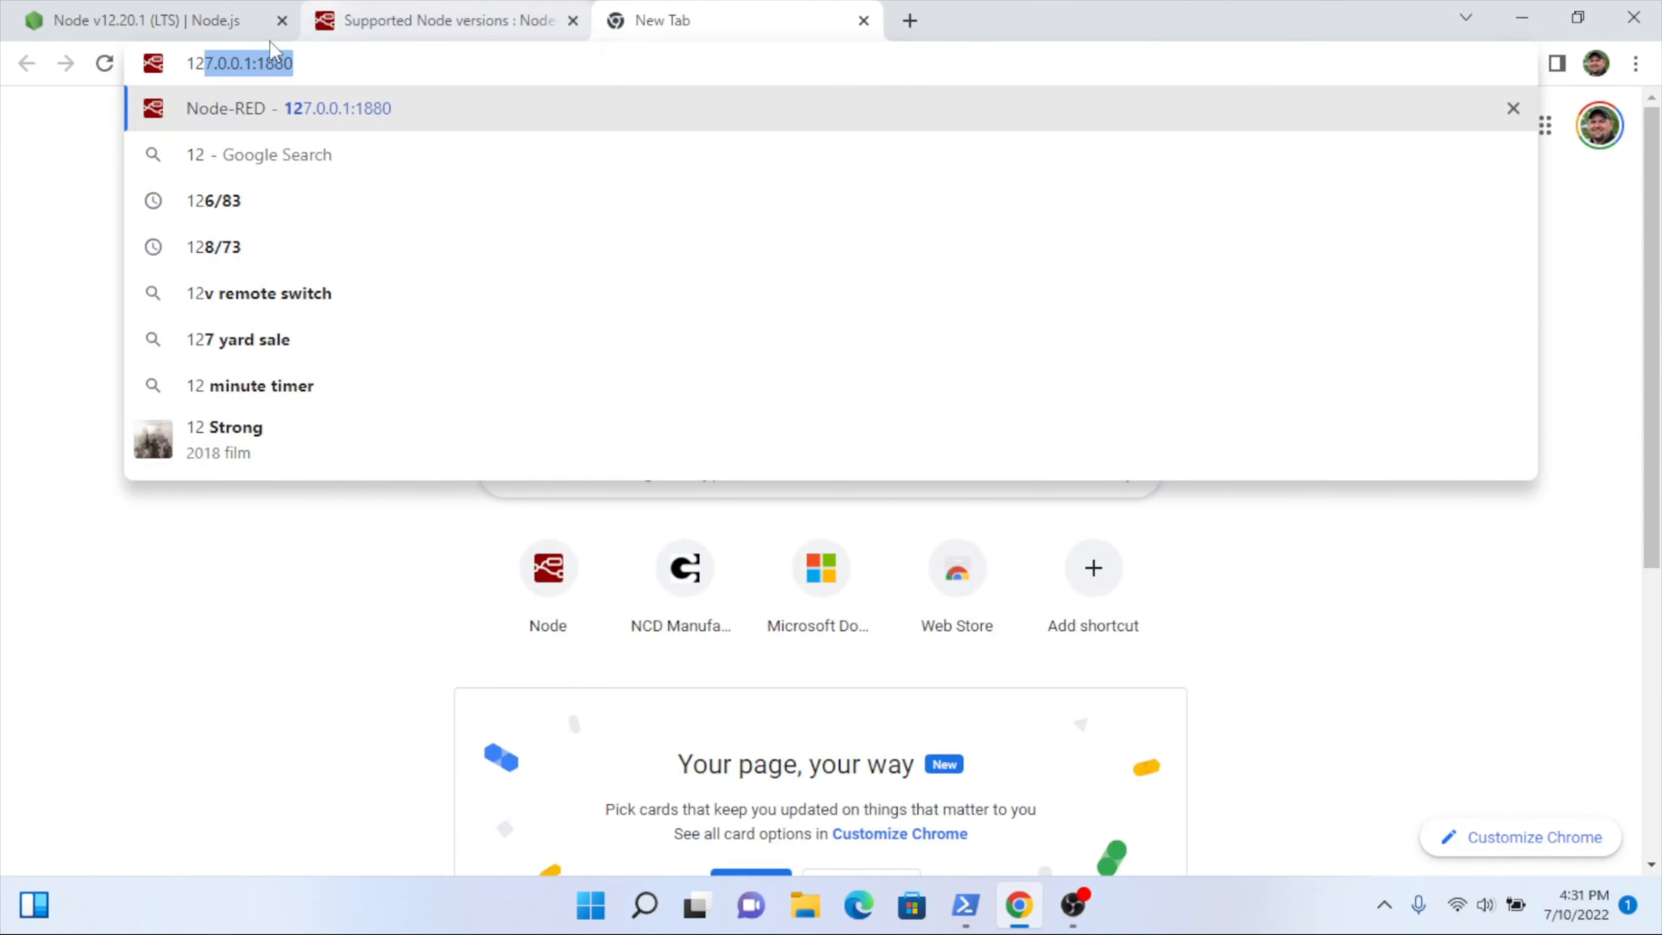
{"action": "left_click", "coordinate": [287, 108]}
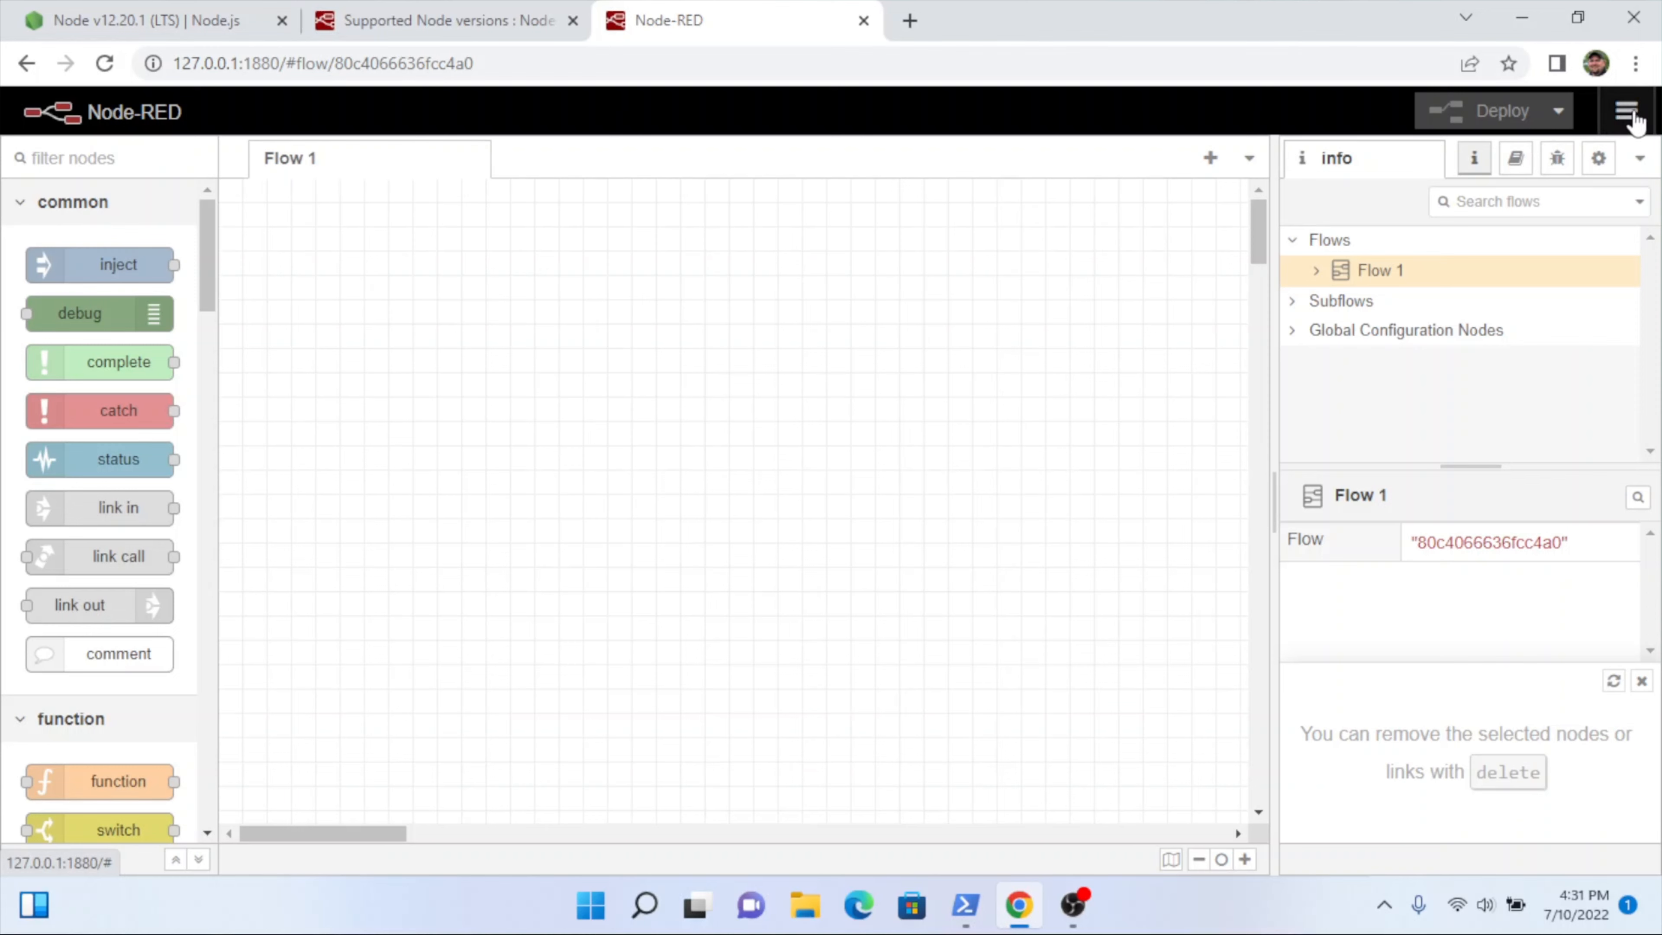
Step: Look up ncd among the installable nodes in the palette manager and close the settings
{"action": "left_click", "coordinate": [1624, 127]}
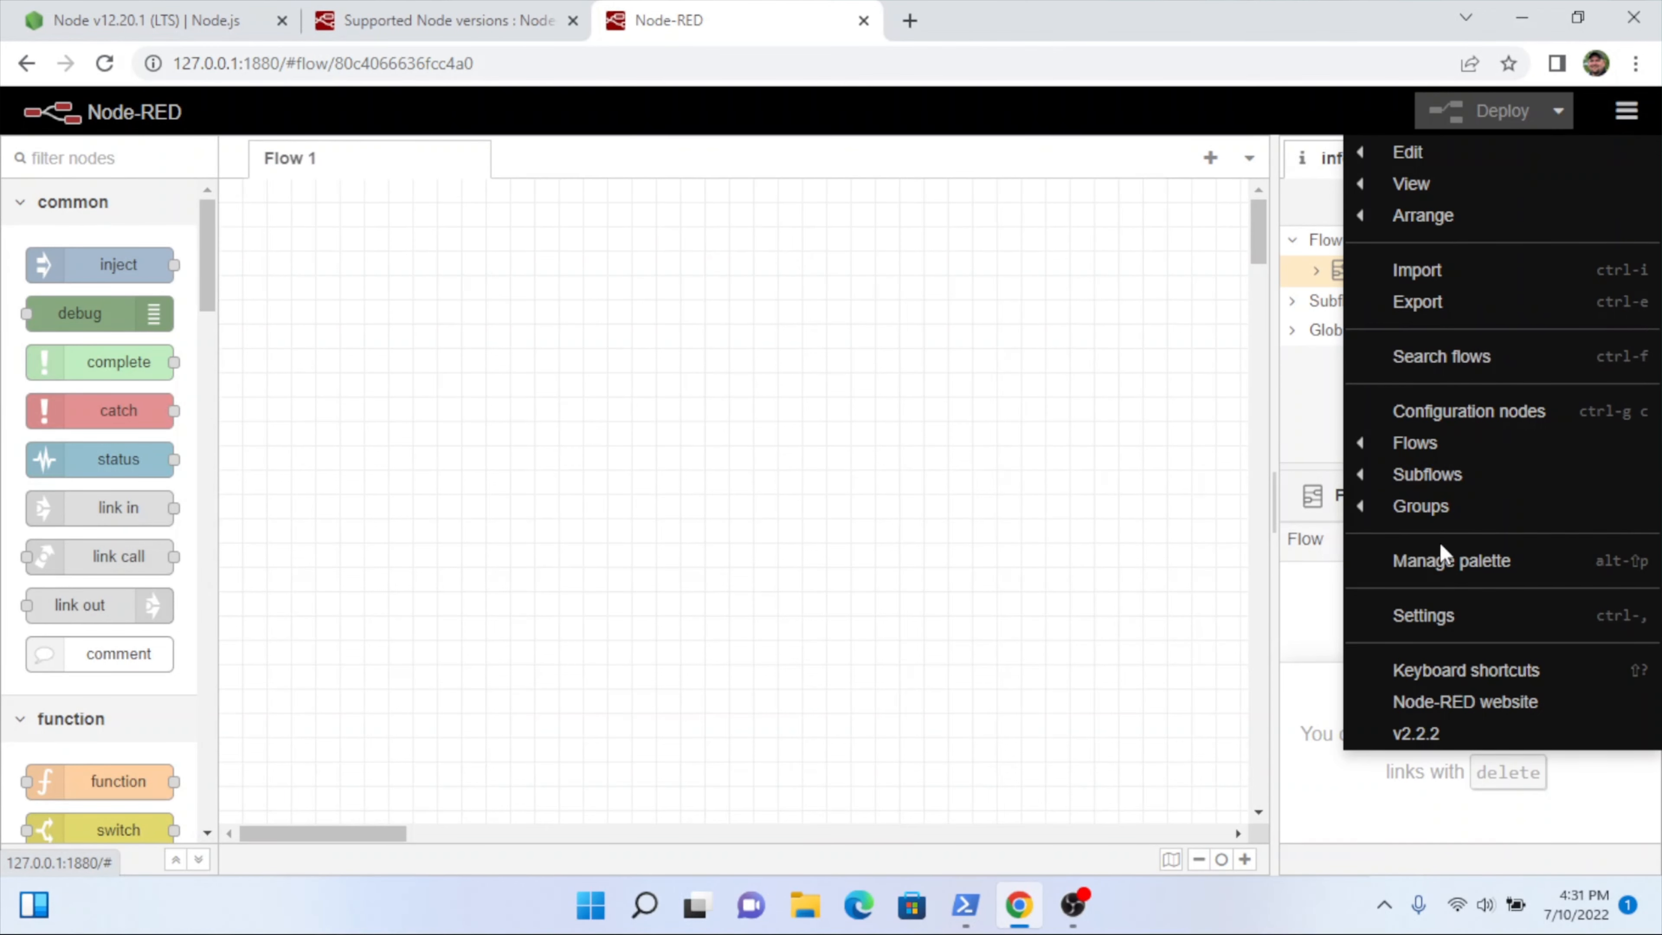
{"action": "left_click", "coordinate": [1442, 564]}
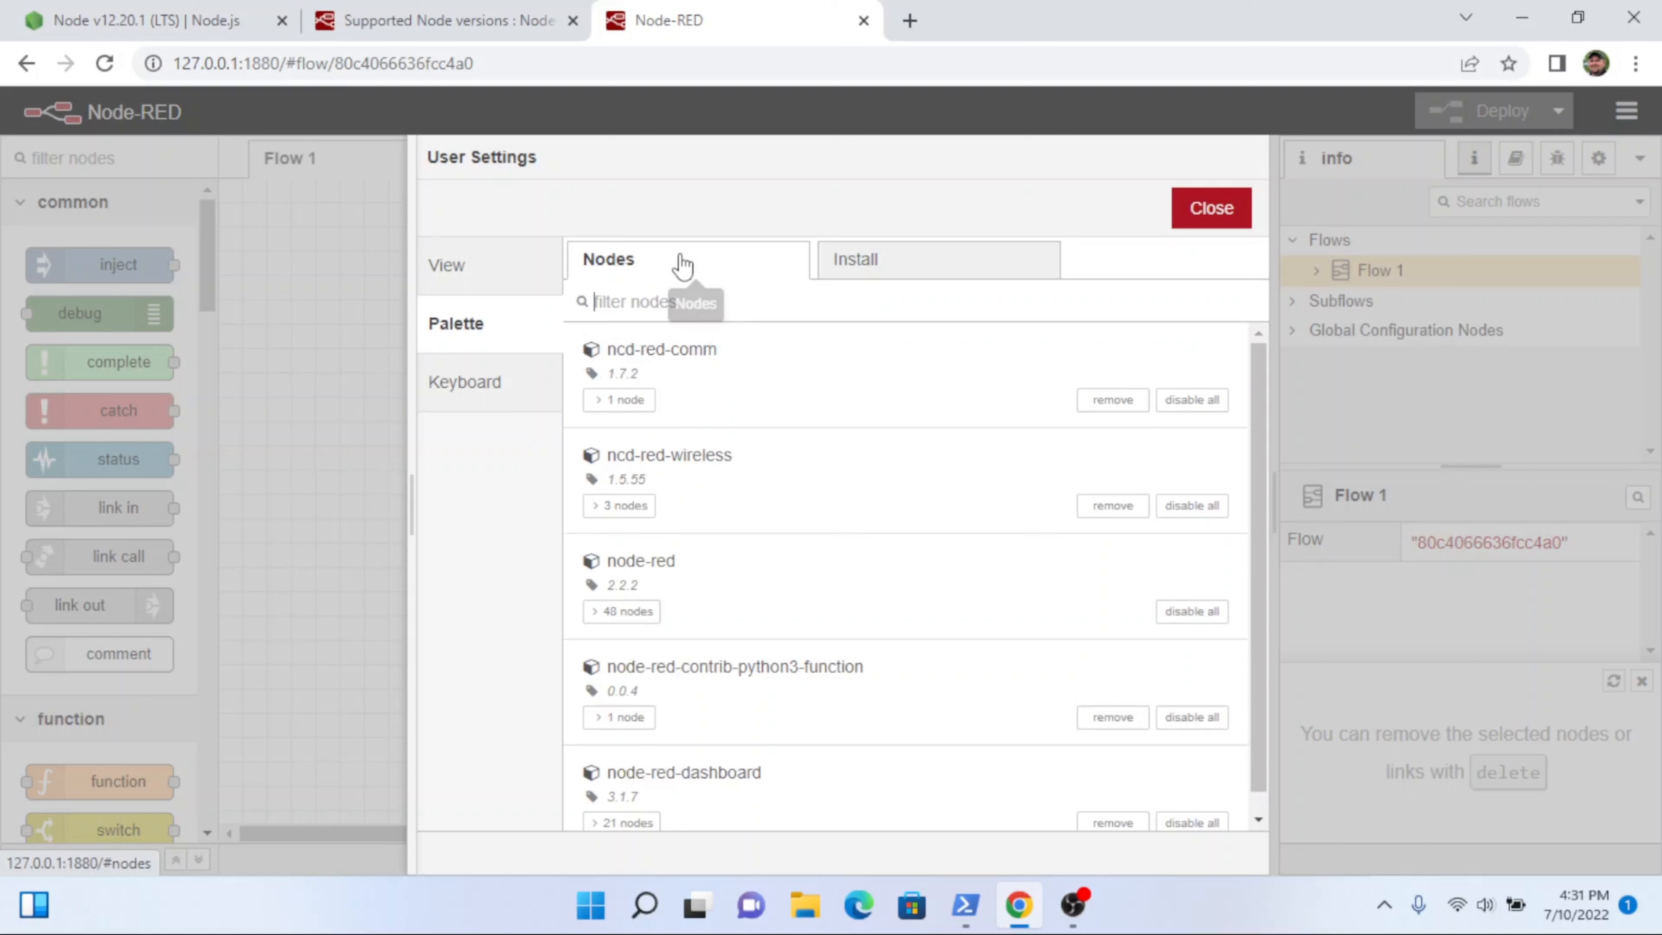
{"action": "left_click", "coordinate": [1001, 270]}
{"action": "type", "text": "da"}
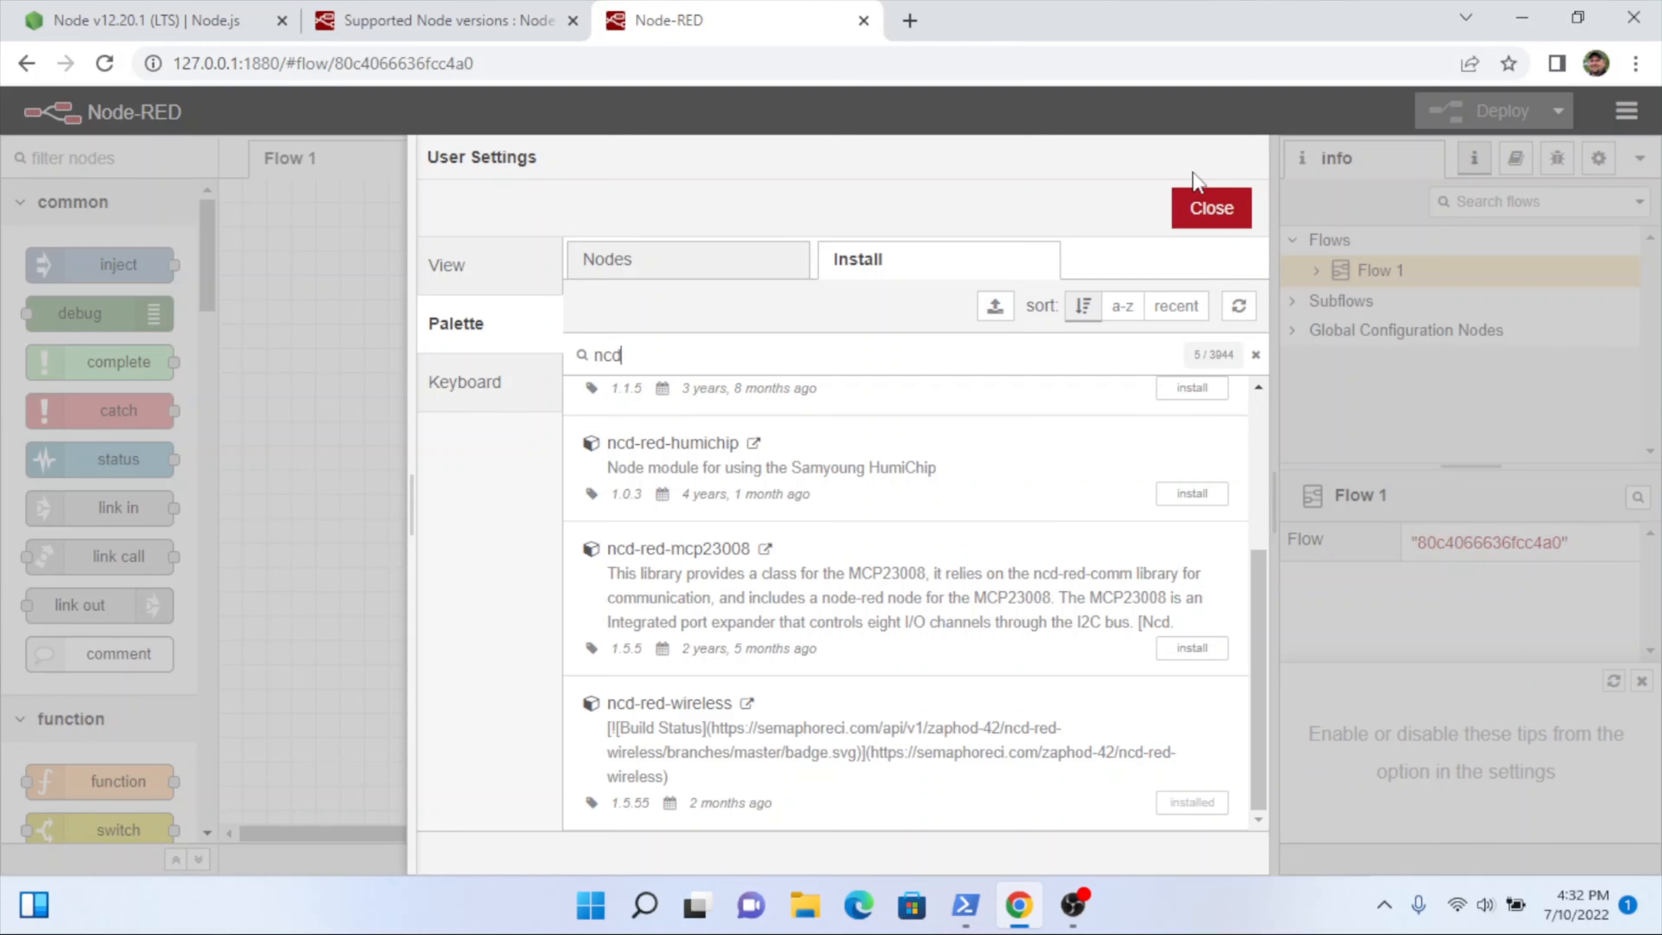
{"action": "left_click", "coordinate": [1207, 205]}
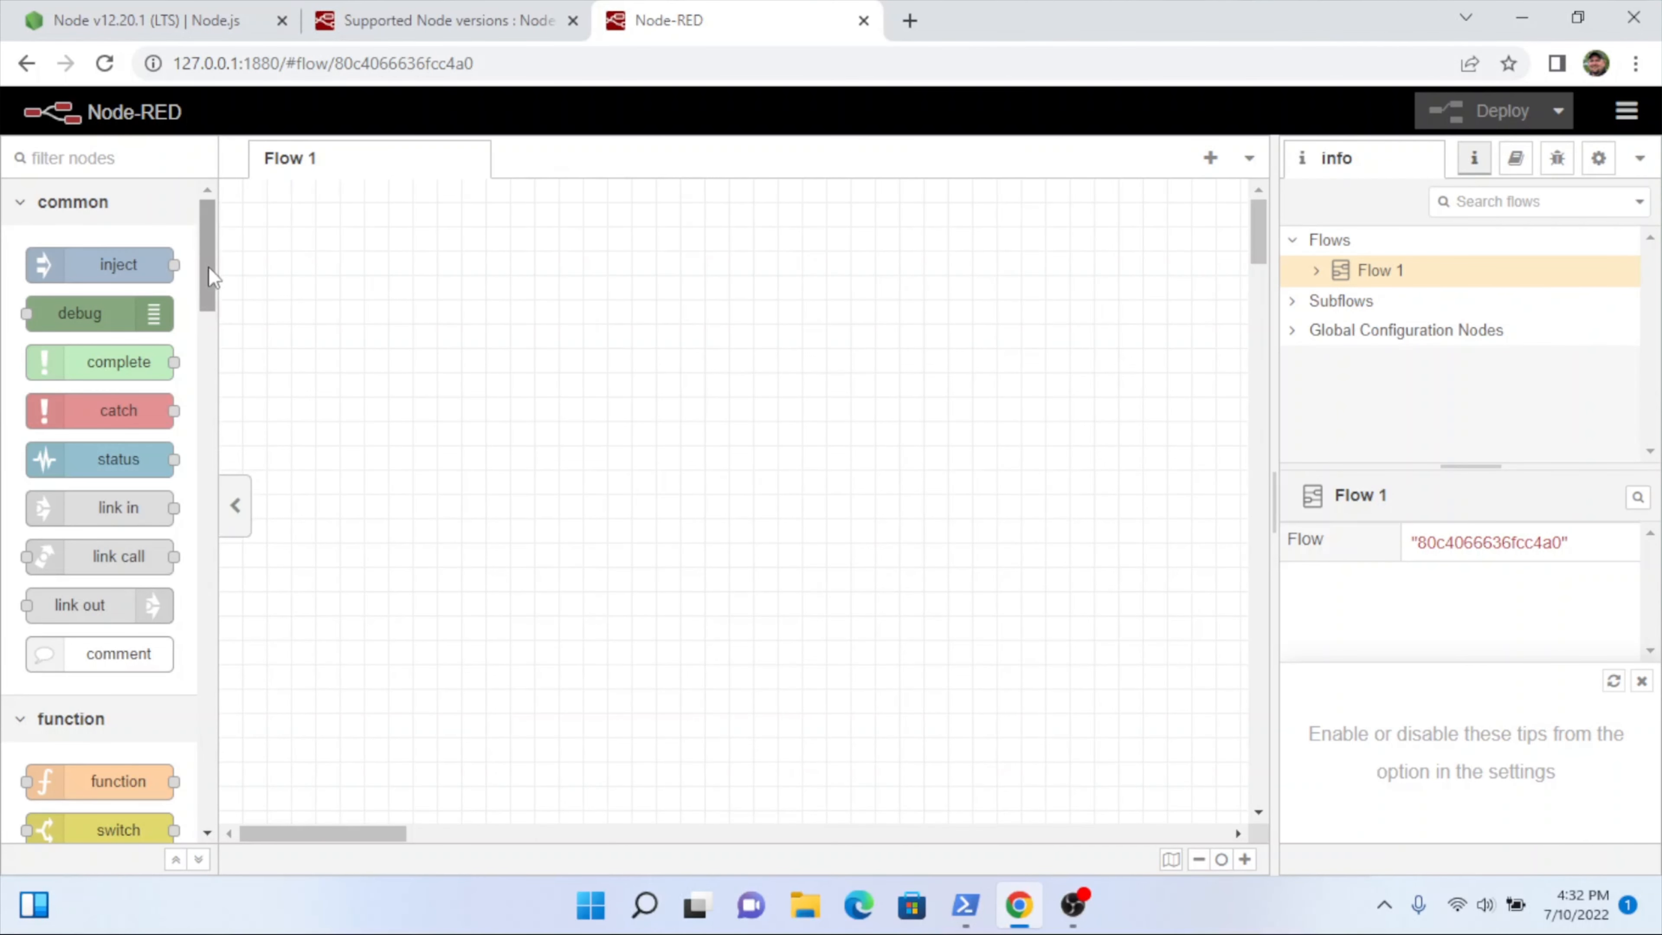
Step: Add a Wireless Gateway node from the NCD category to Flow 1
{"action": "left_click_drag", "start_coordinate": [208, 267], "coordinate": [185, 709]}
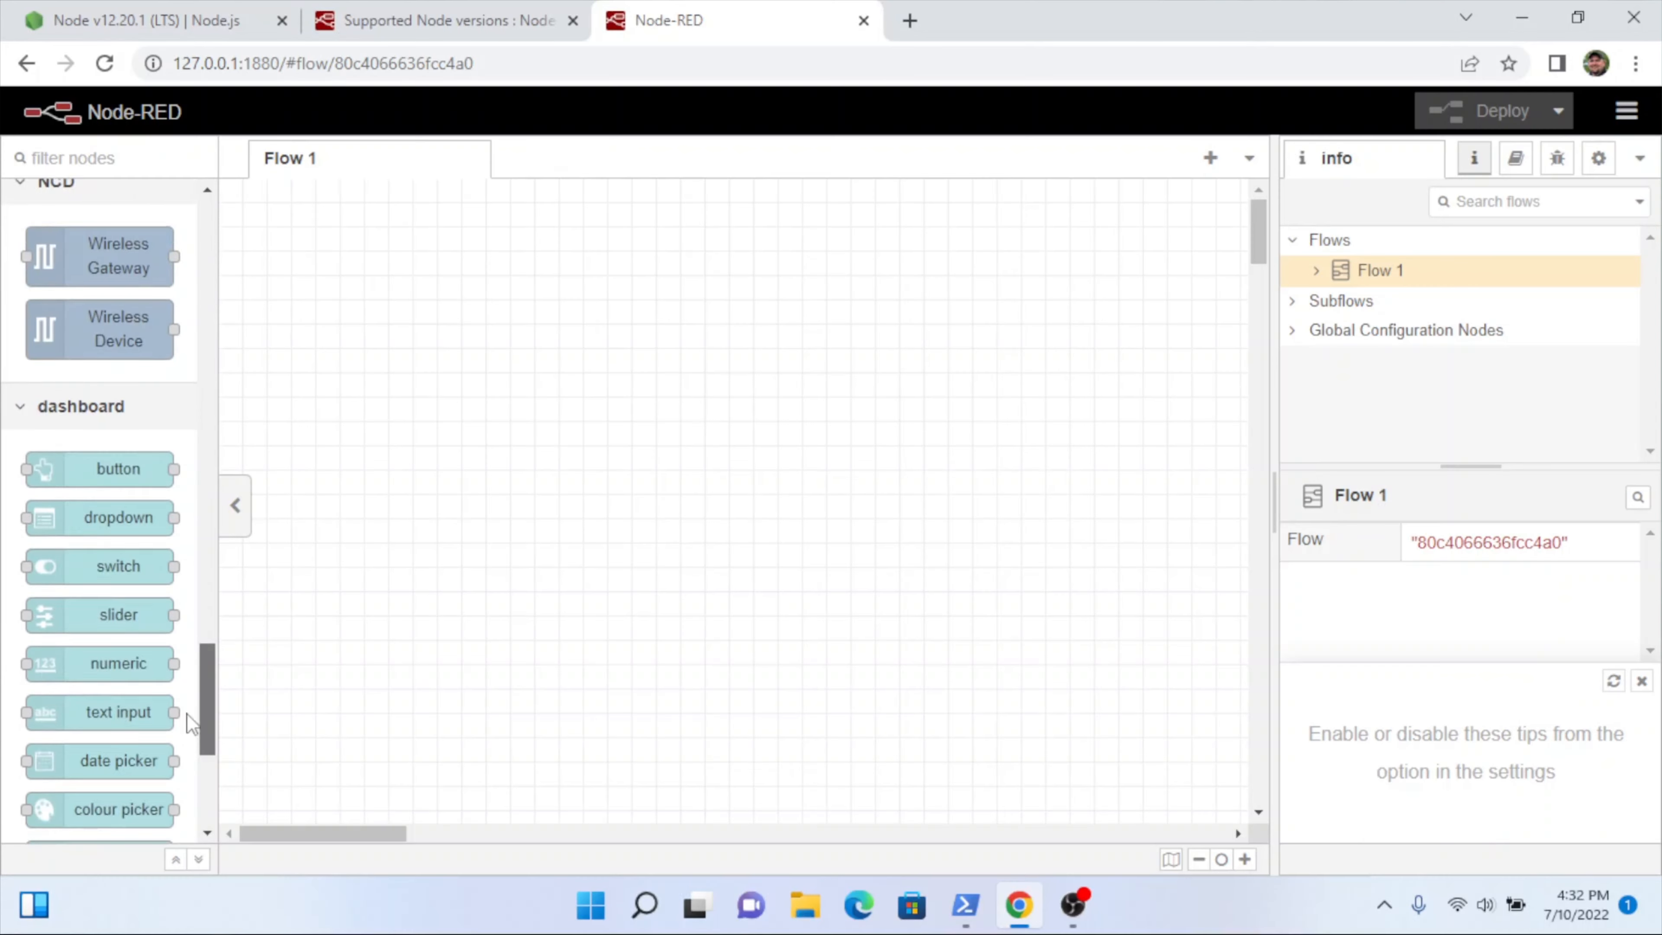
{"action": "left_click_drag", "start_coordinate": [187, 714], "coordinate": [203, 670]}
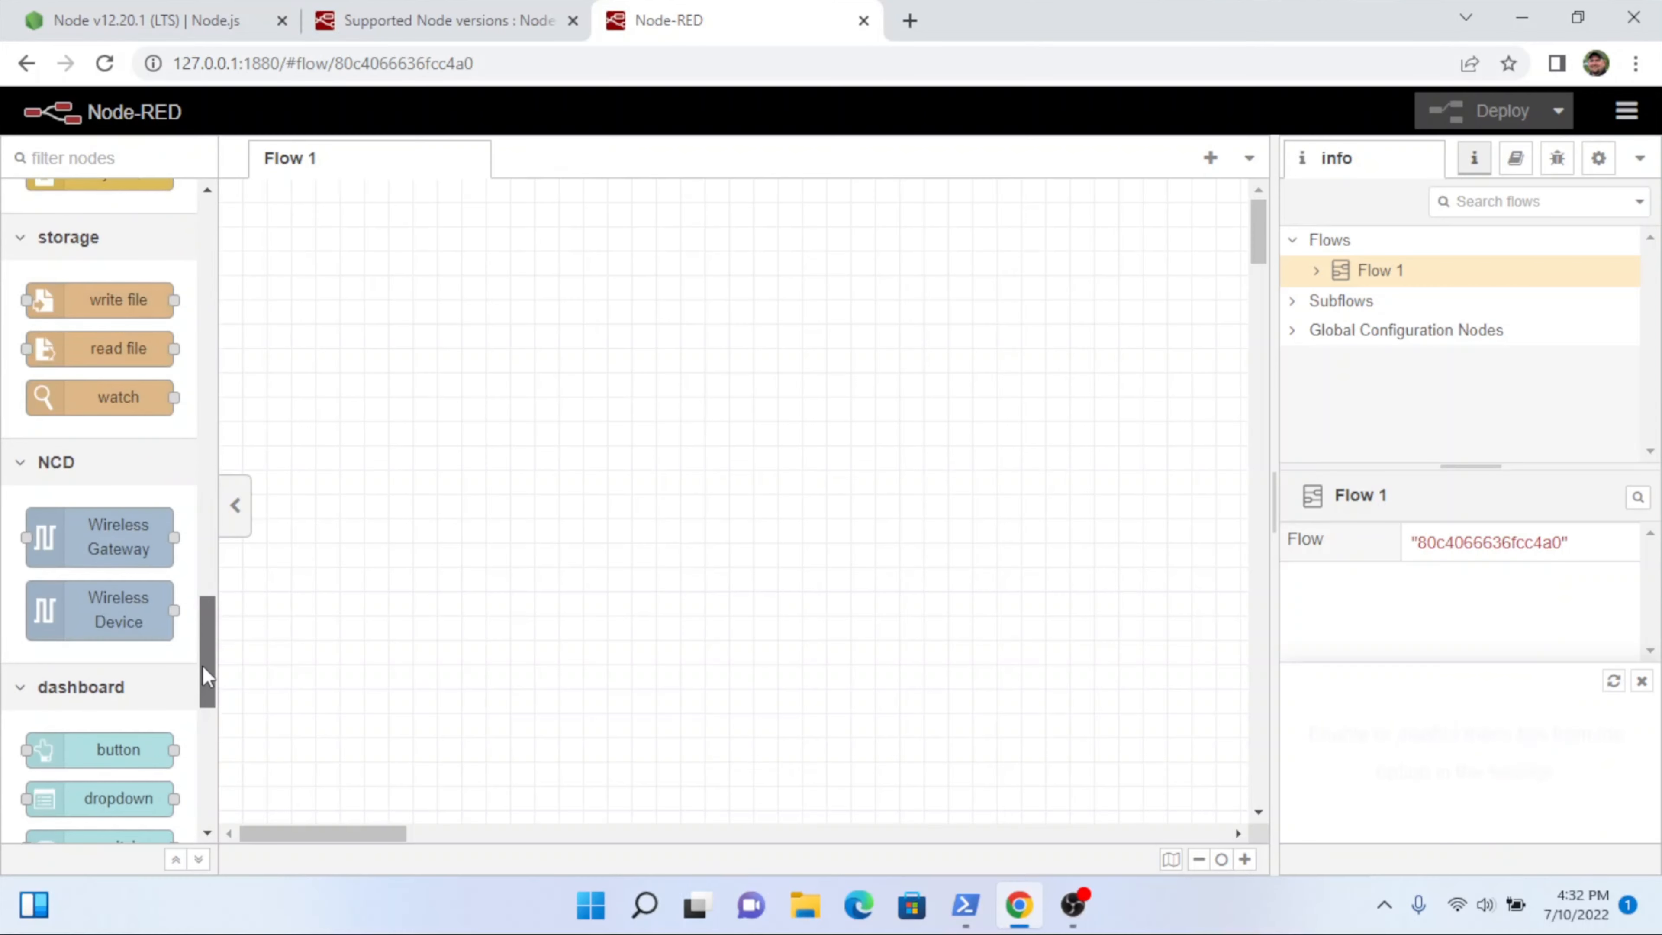
{"action": "left_click_drag", "start_coordinate": [87, 544], "coordinate": [386, 362]}
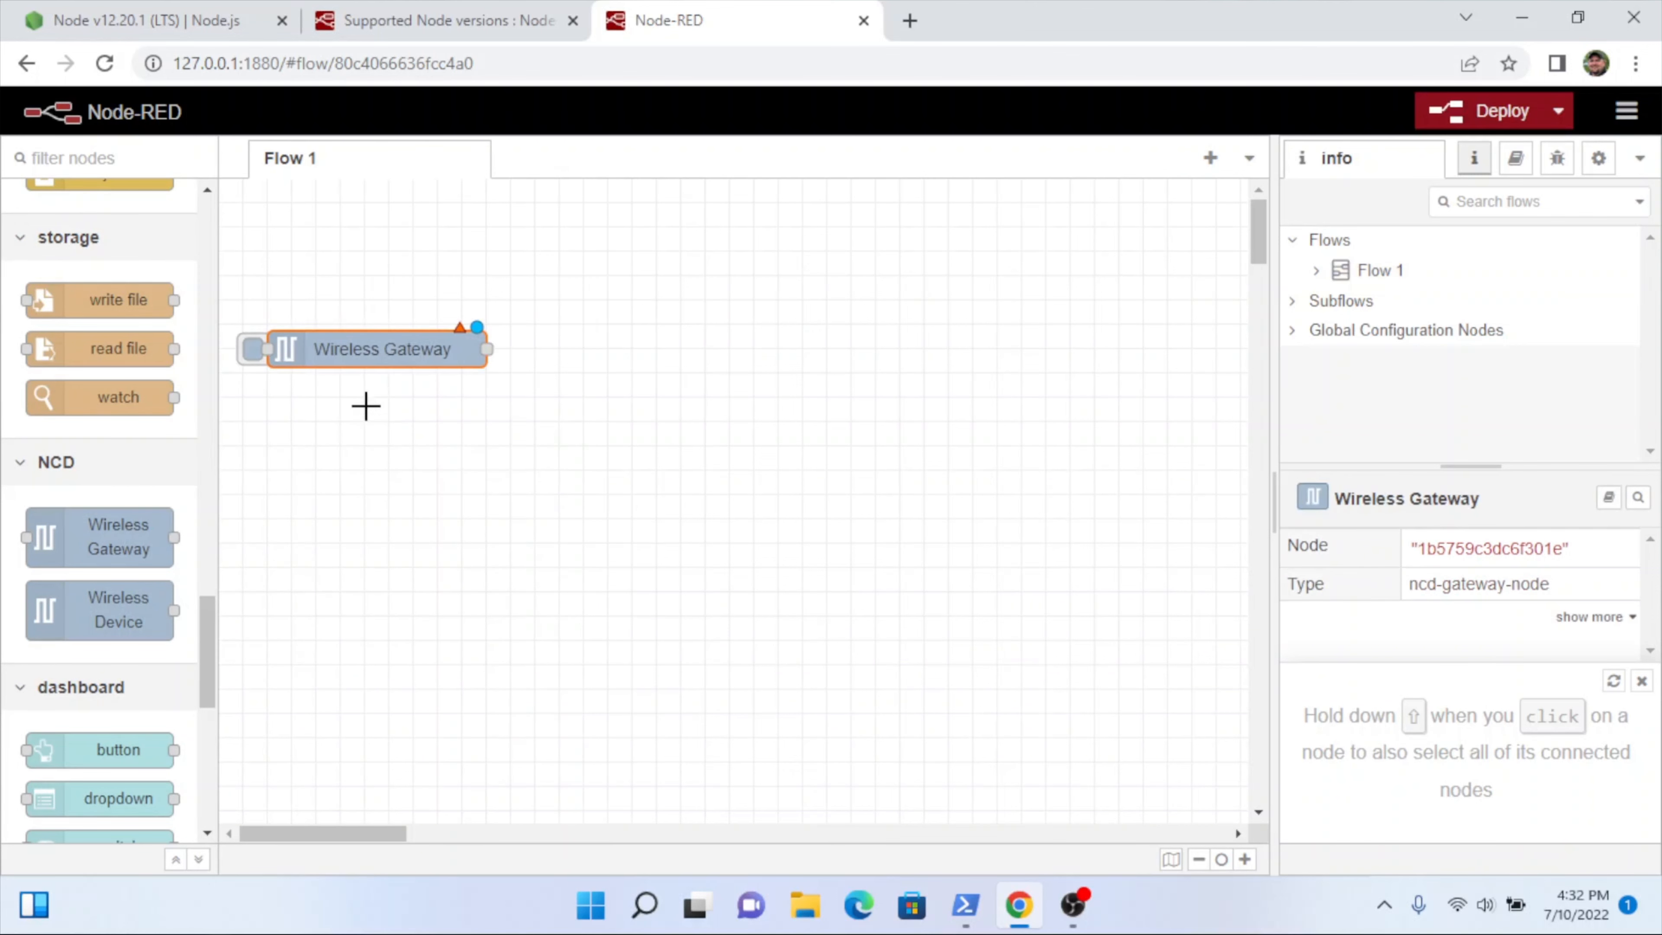
Step: Add a switch node and a function node from the function category in a row after the Wireless Gateway node
{"action": "scroll", "coordinate": [316, 398], "scroll_direction": "down", "scroll_amount": 4}
{"action": "scroll", "coordinate": [315, 397], "scroll_direction": "up", "scroll_amount": 4}
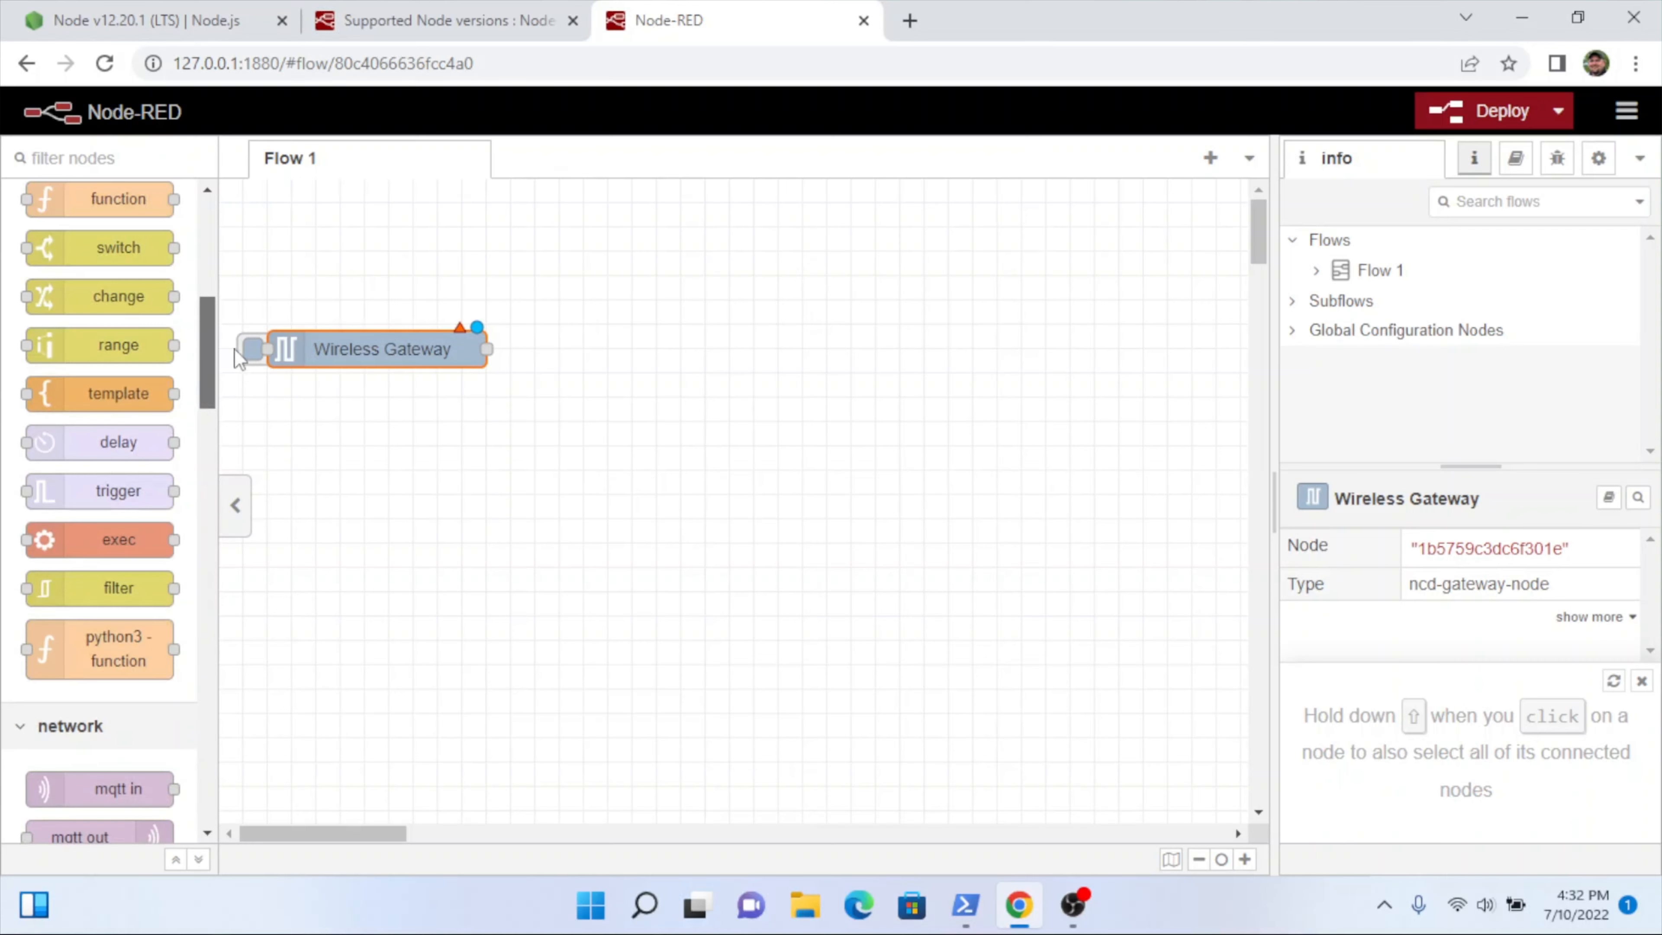
{"action": "scroll", "coordinate": [196, 327], "scroll_direction": "up", "scroll_amount": 5}
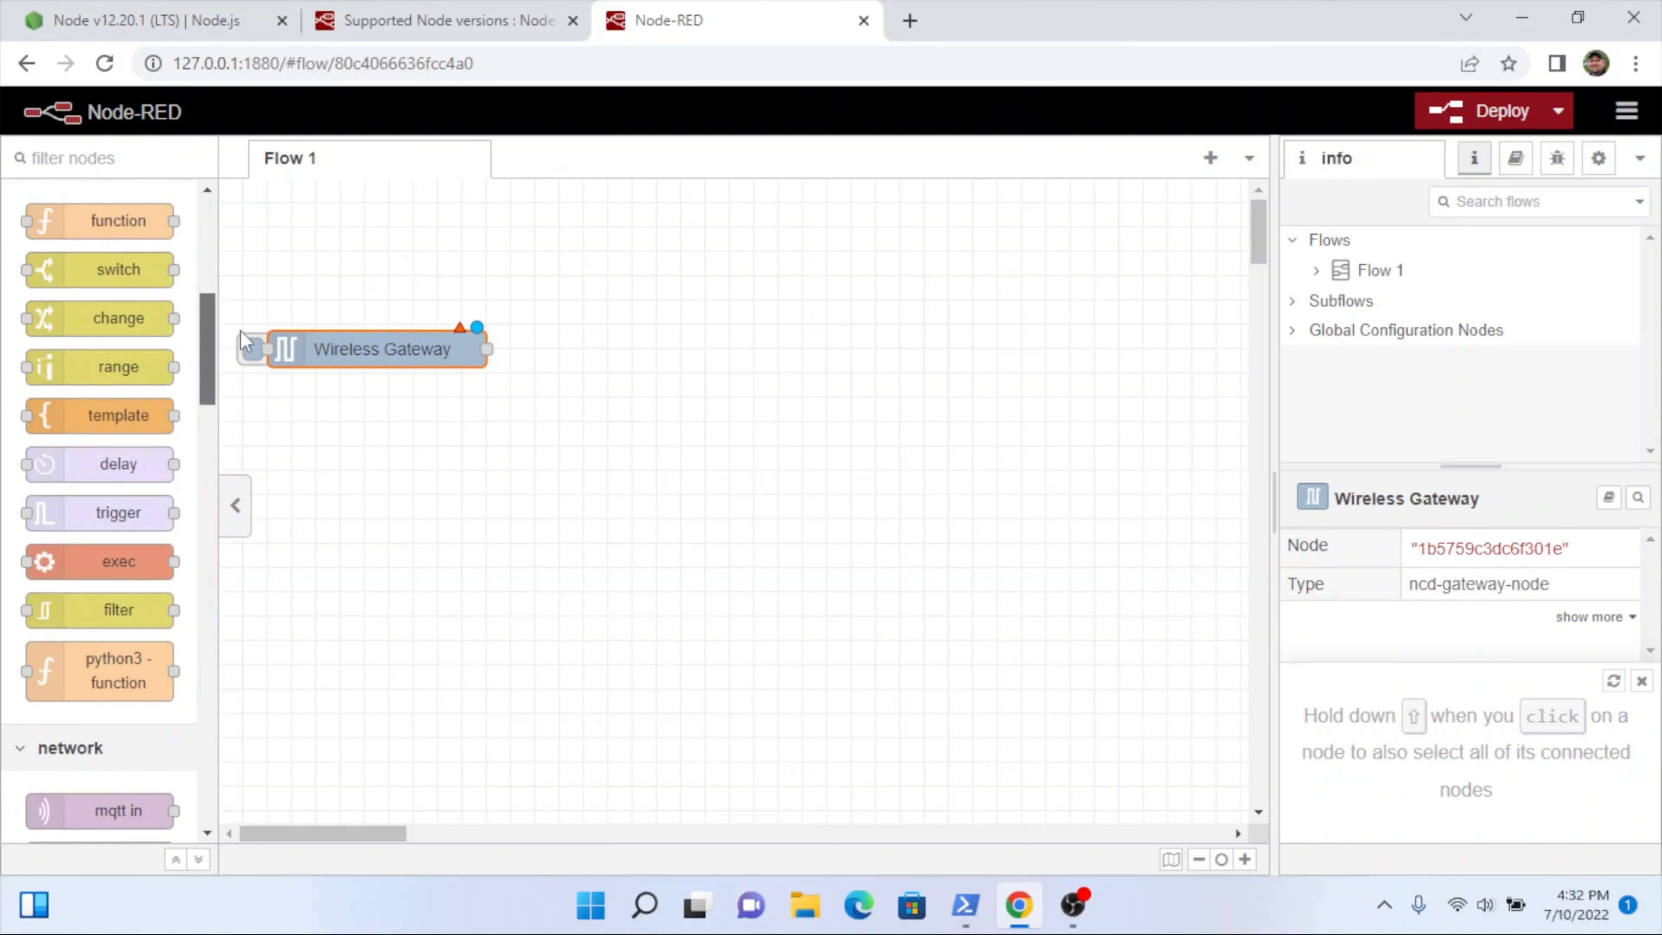
{"action": "scroll", "coordinate": [184, 328], "scroll_direction": "down", "scroll_amount": 2}
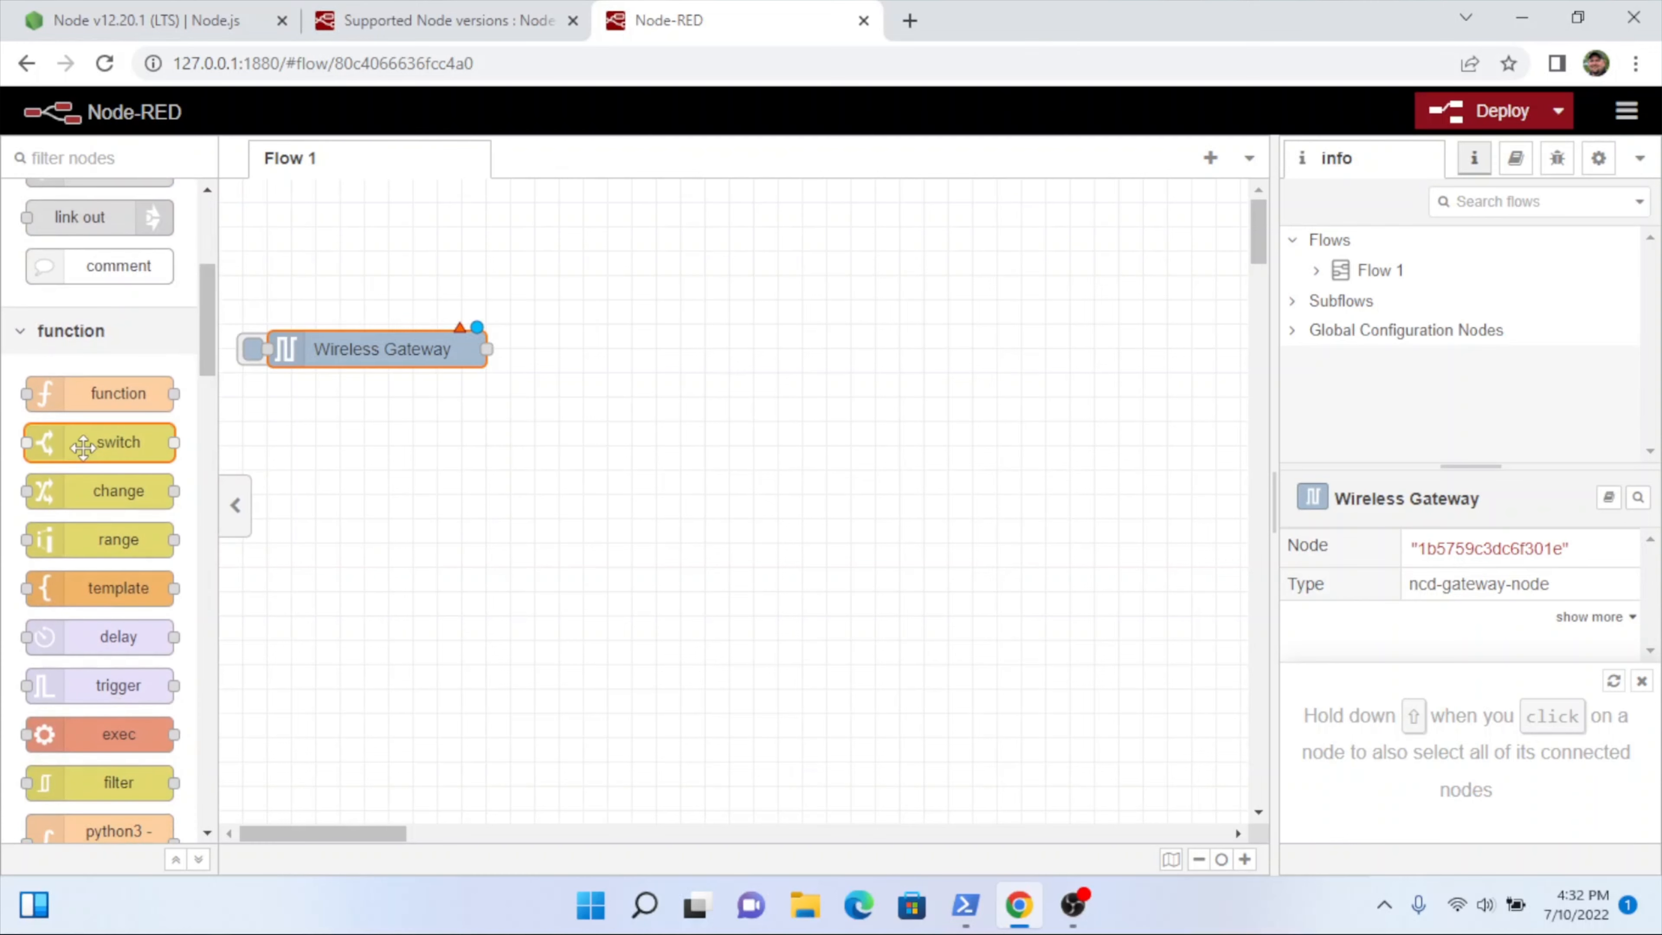
{"action": "left_click_drag", "start_coordinate": [85, 442], "coordinate": [612, 350]}
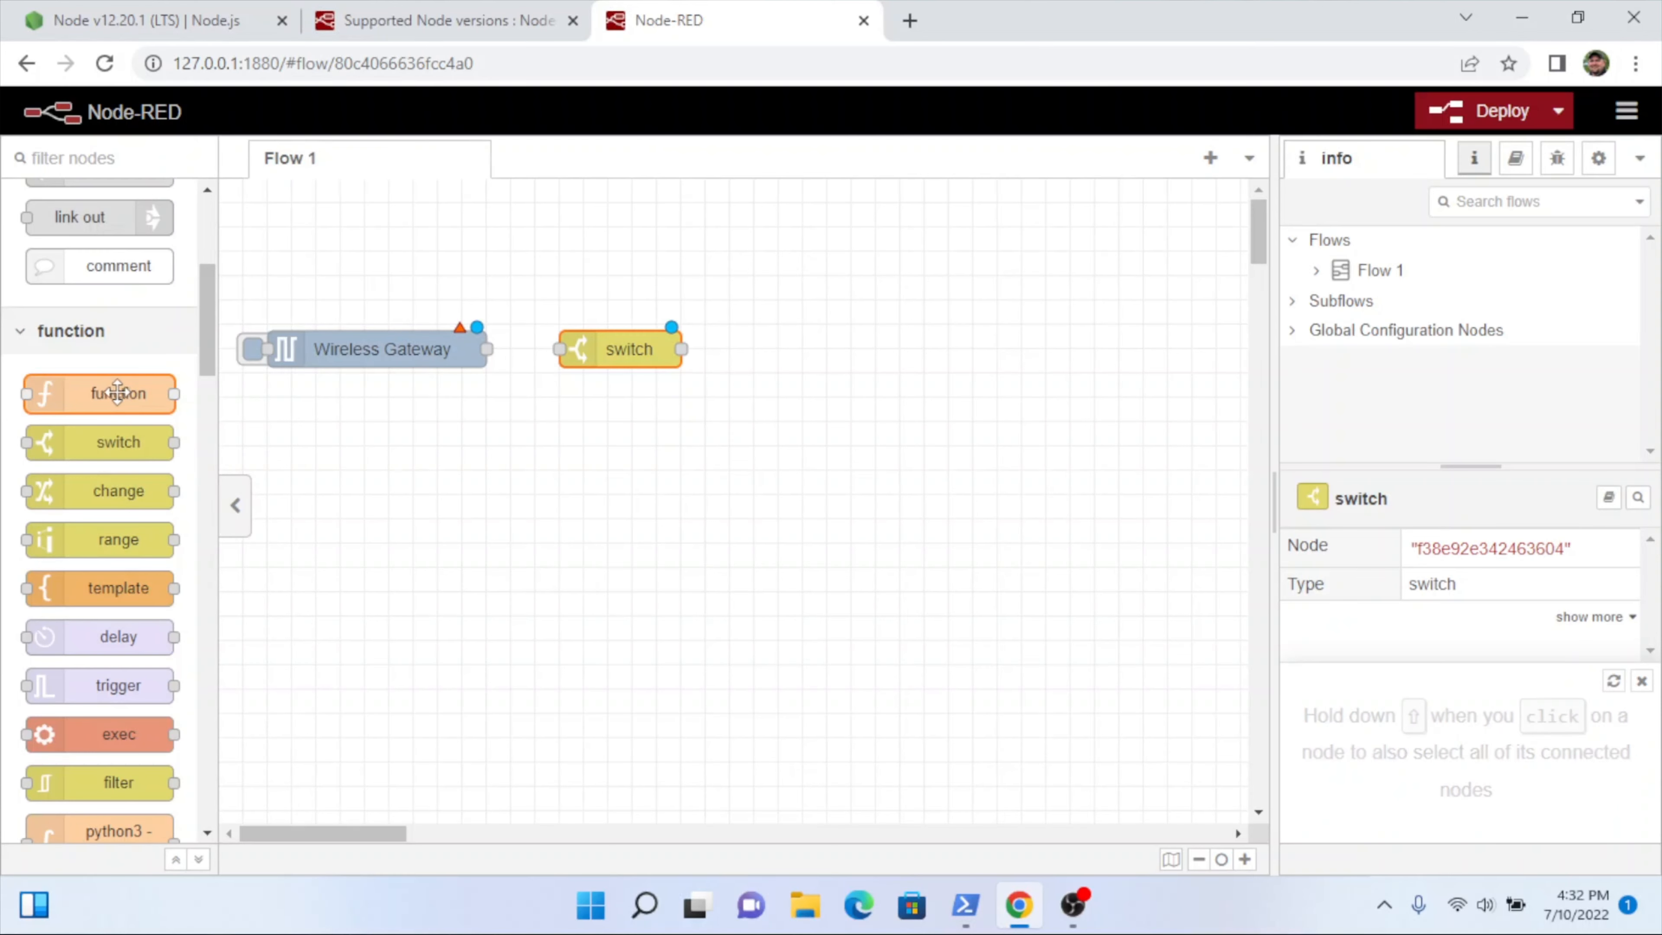
{"action": "left_click_drag", "start_coordinate": [115, 387], "coordinate": [840, 349]}
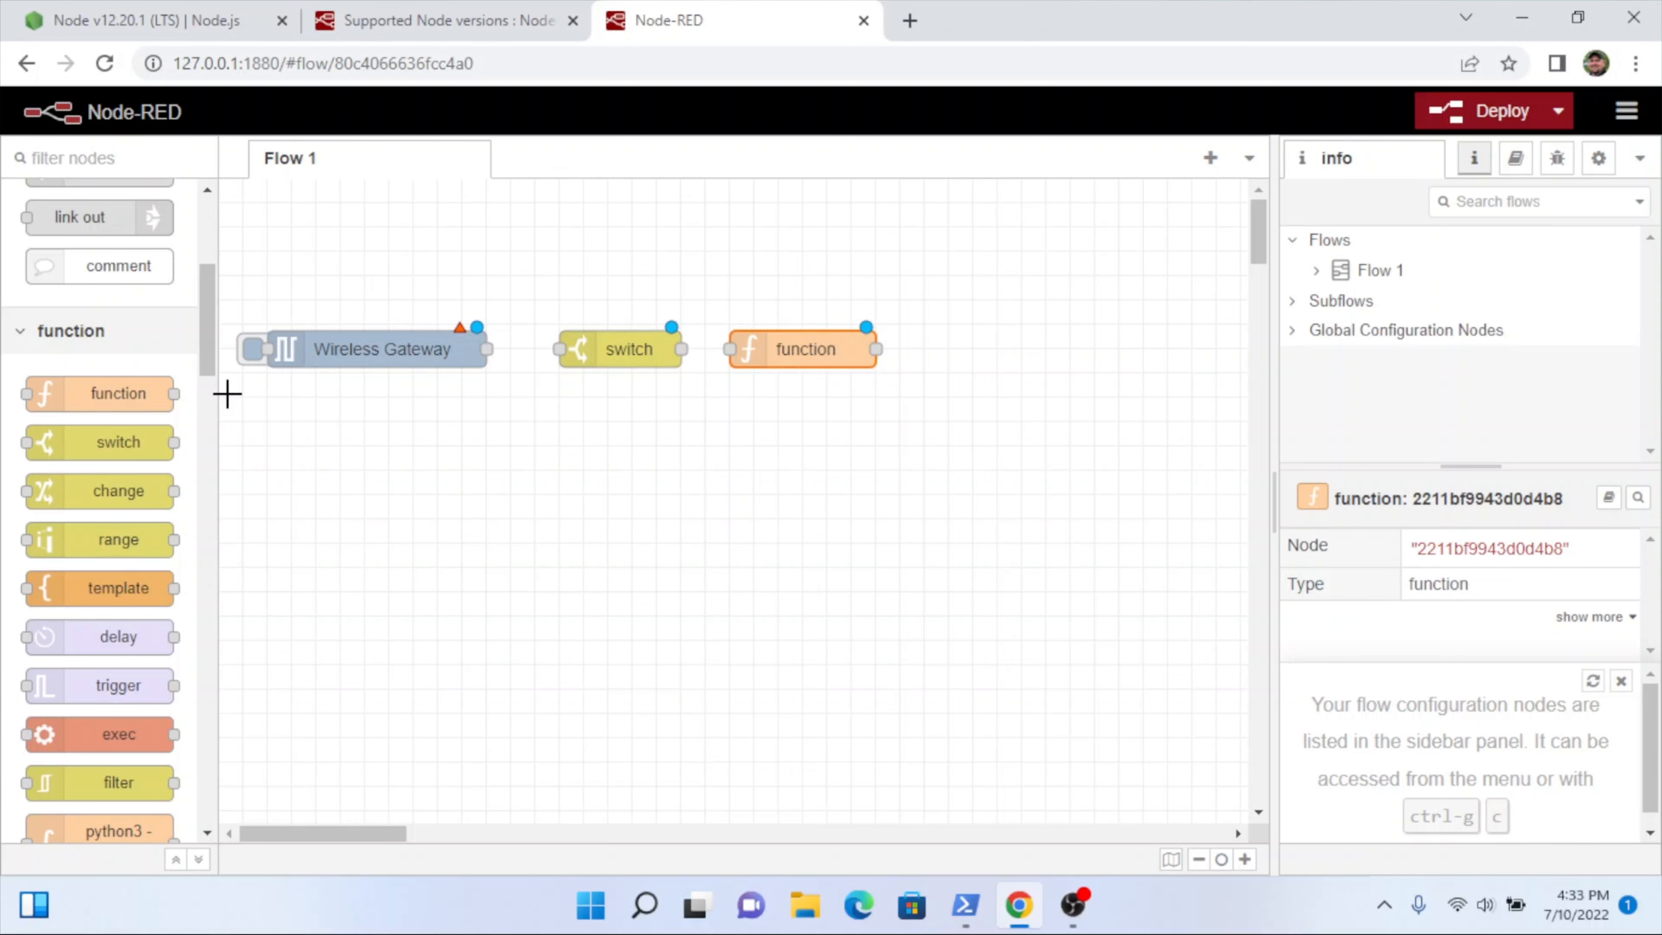
Step: Add a dashboard gauge node after the function node, in line with the other nodes
{"action": "left_click_drag", "start_coordinate": [209, 377], "coordinate": [208, 759]}
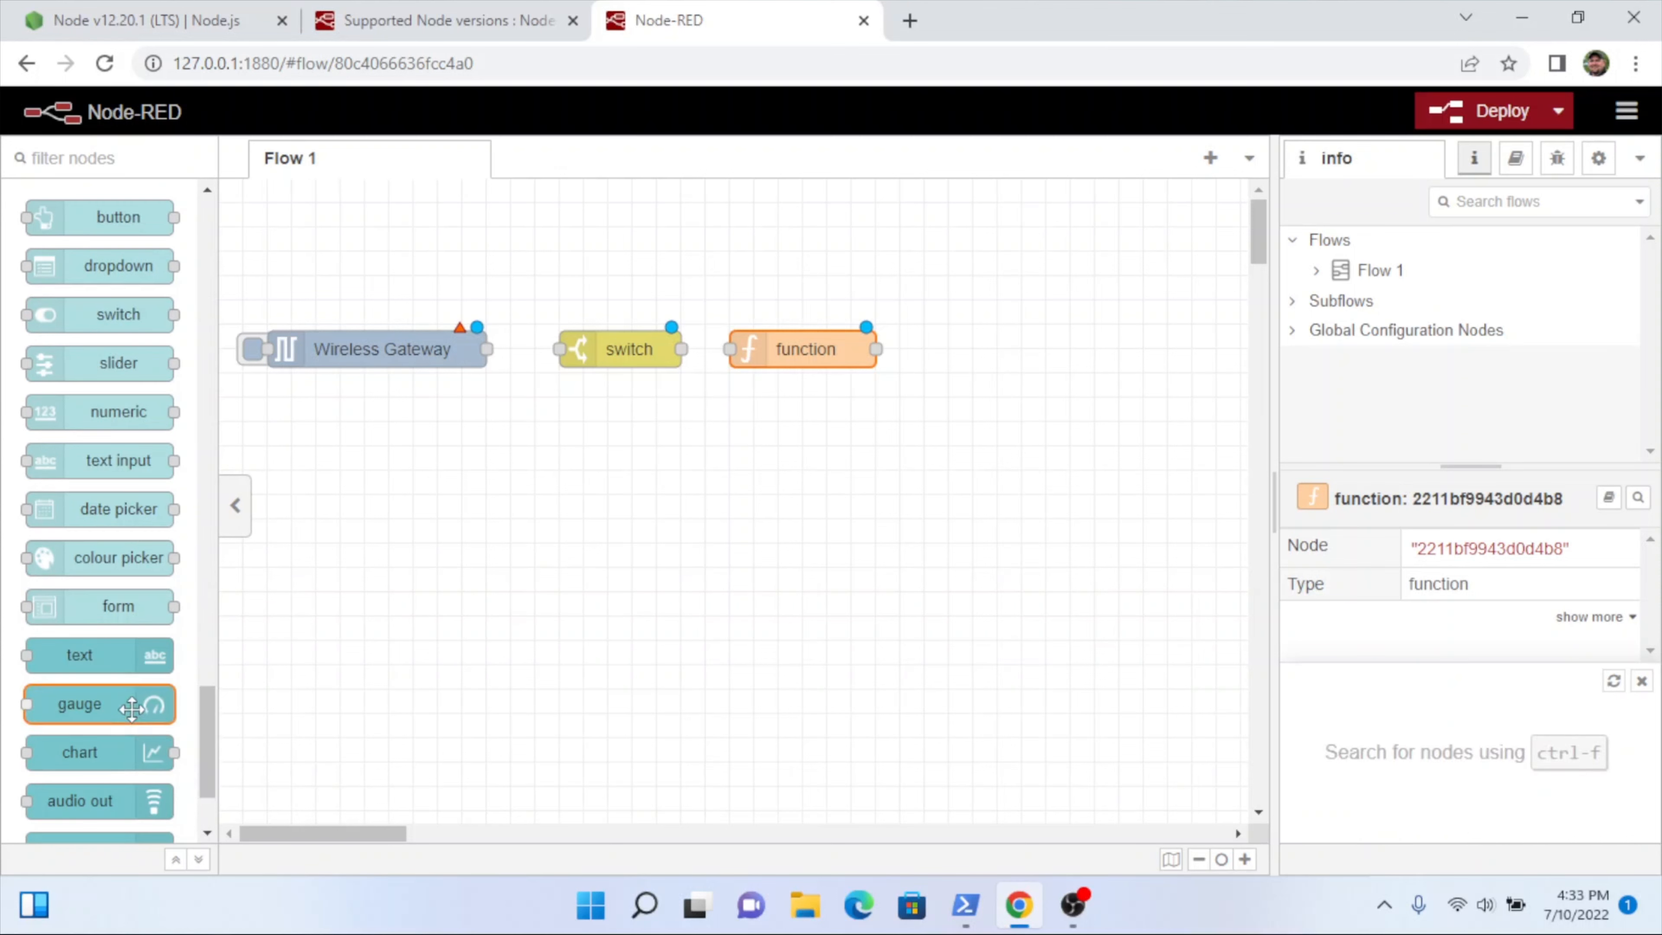
{"action": "left_click_drag", "start_coordinate": [147, 704], "coordinate": [1059, 352]}
{"action": "left_click_drag", "start_coordinate": [1059, 352], "coordinate": [1059, 349]}
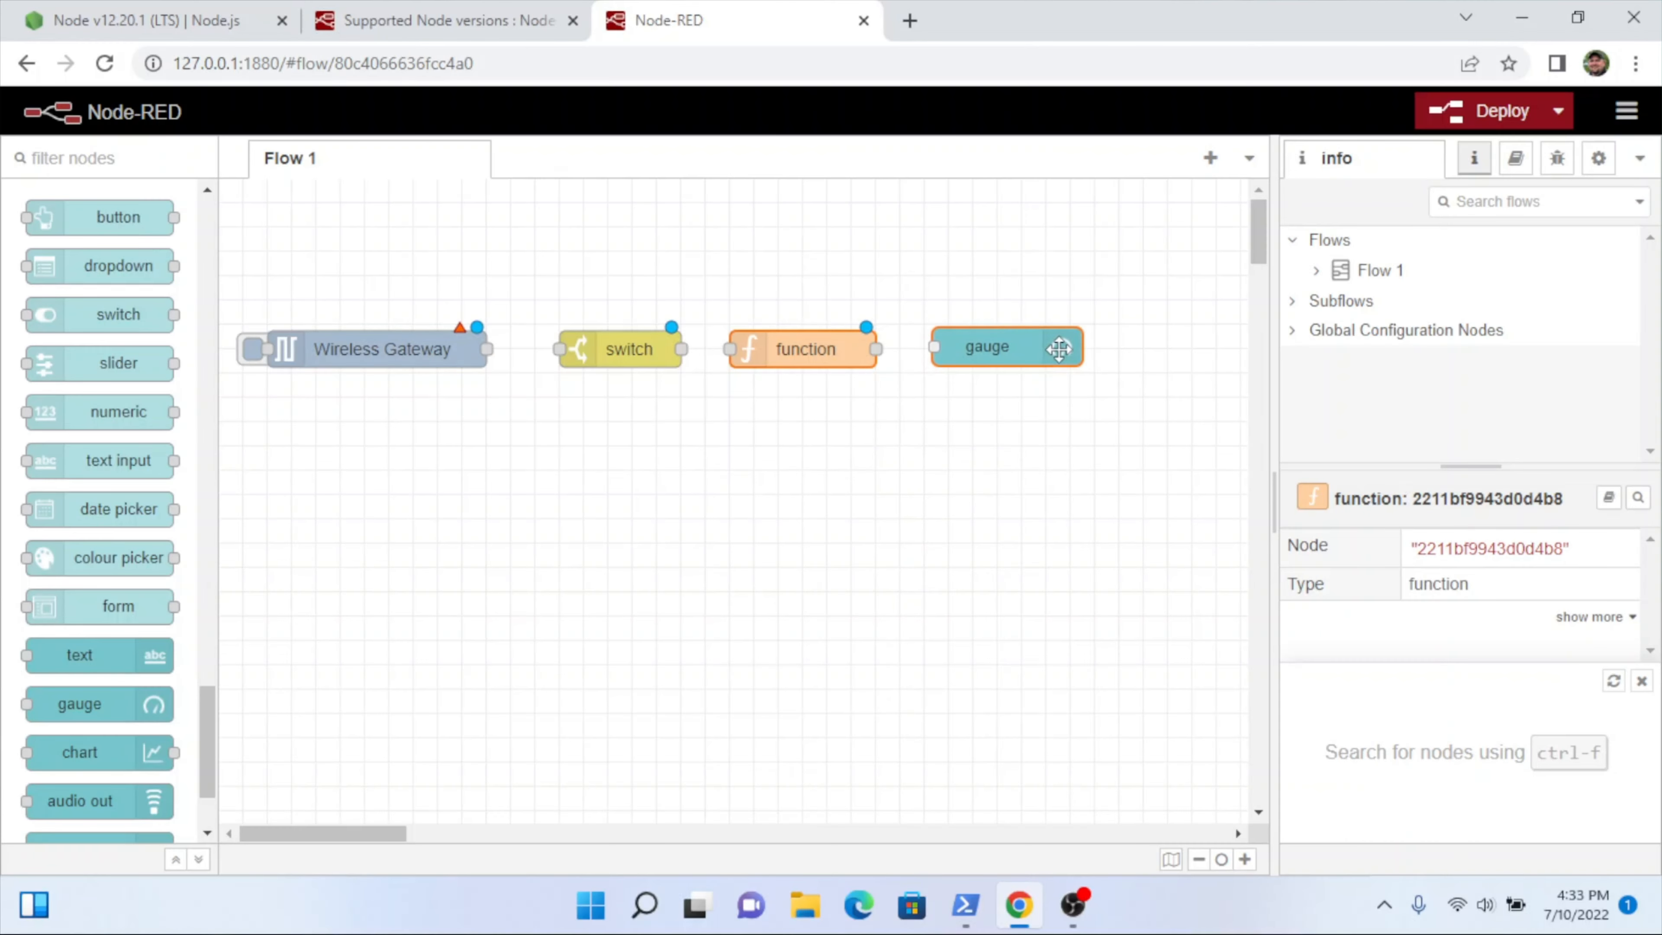
{"action": "left_click_drag", "start_coordinate": [1058, 349], "coordinate": [1059, 349]}
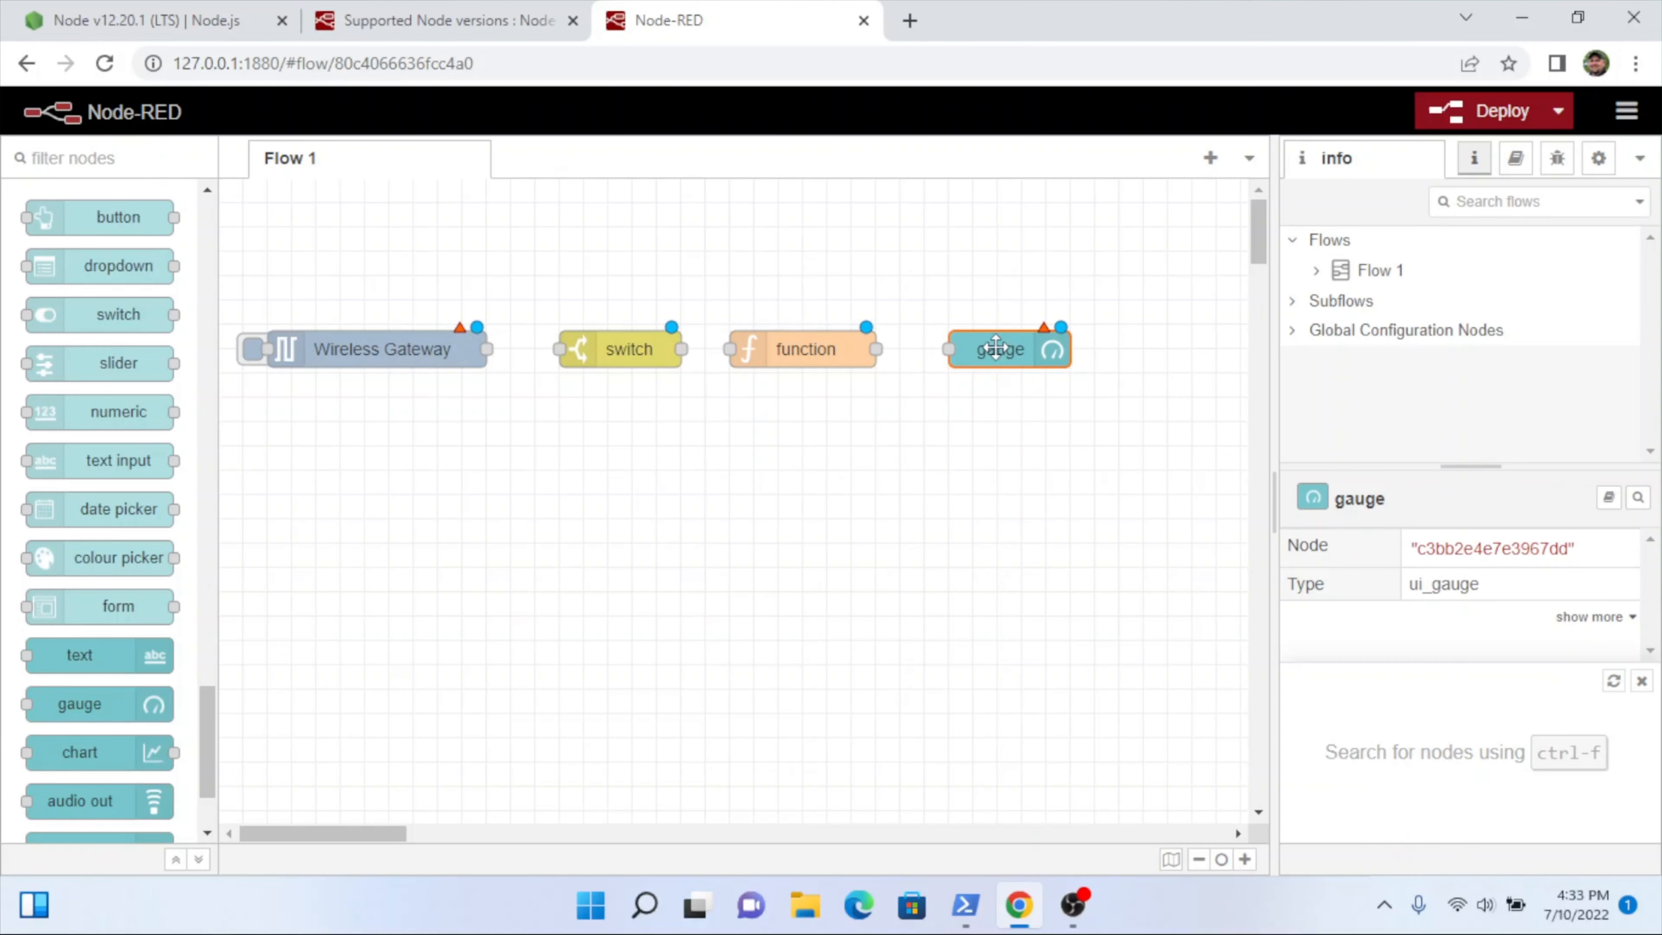
Step: Configure the Wireless Gateway node with a new ncd-gateway-config using modem type USB (Serial) and serial port COM3, and save both
{"action": "left_click", "coordinate": [368, 353]}
{"action": "double_click", "coordinate": [368, 352]}
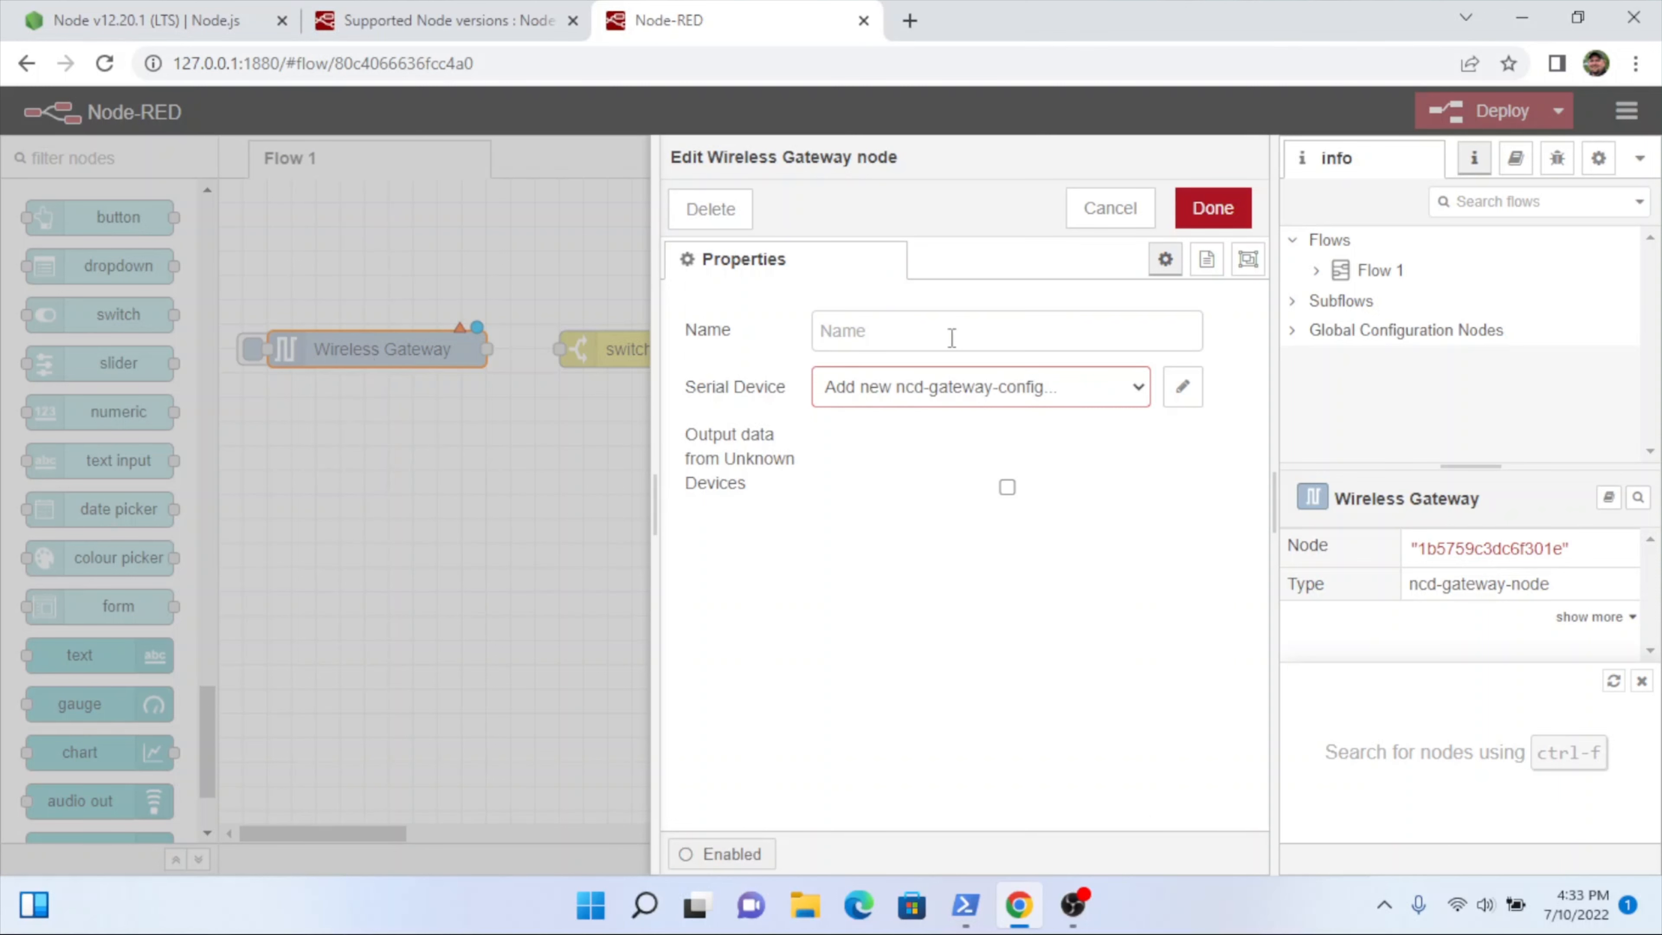
{"action": "left_click", "coordinate": [1138, 393]}
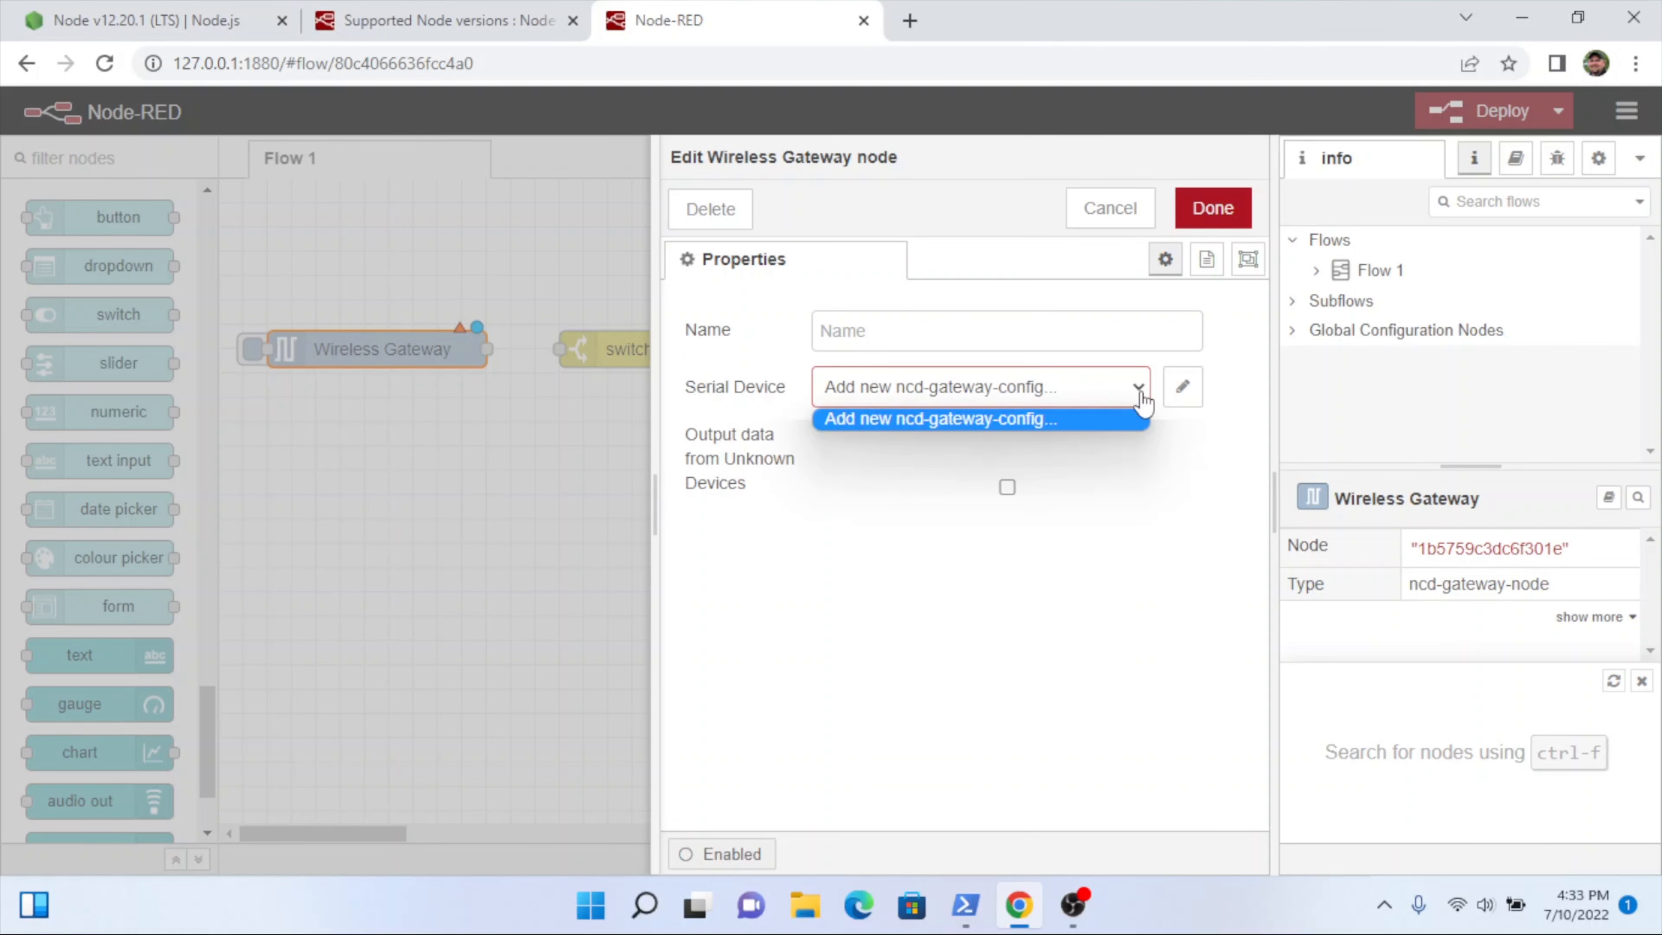
{"action": "left_click", "coordinate": [1019, 423]}
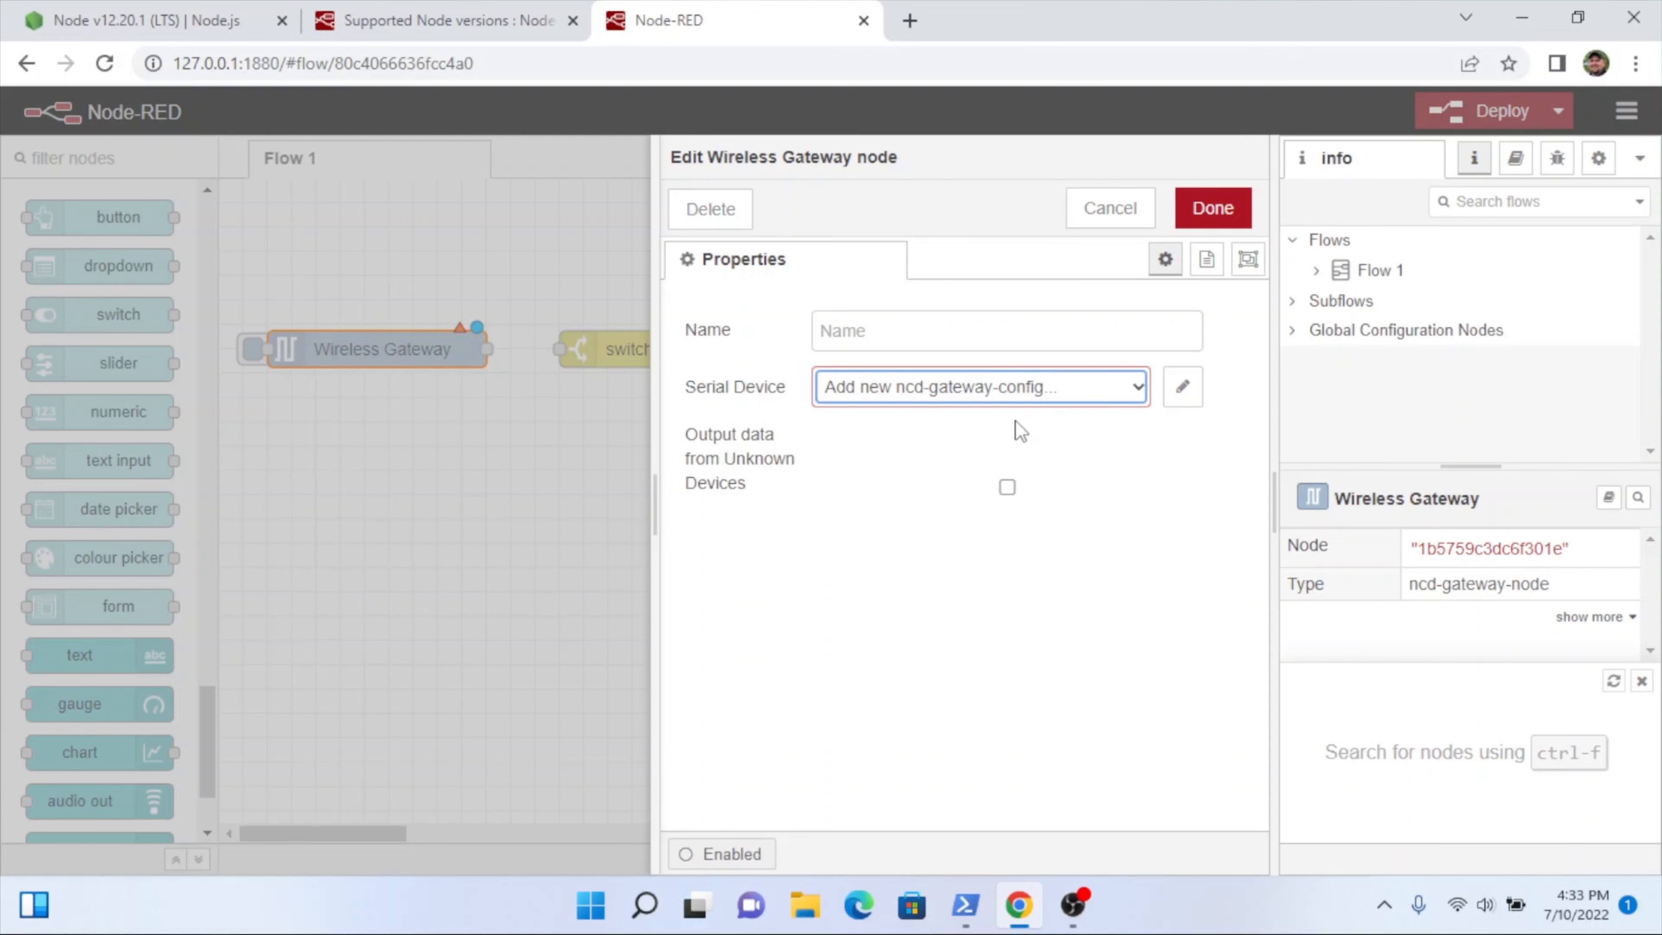
{"action": "left_click", "coordinate": [1181, 389]}
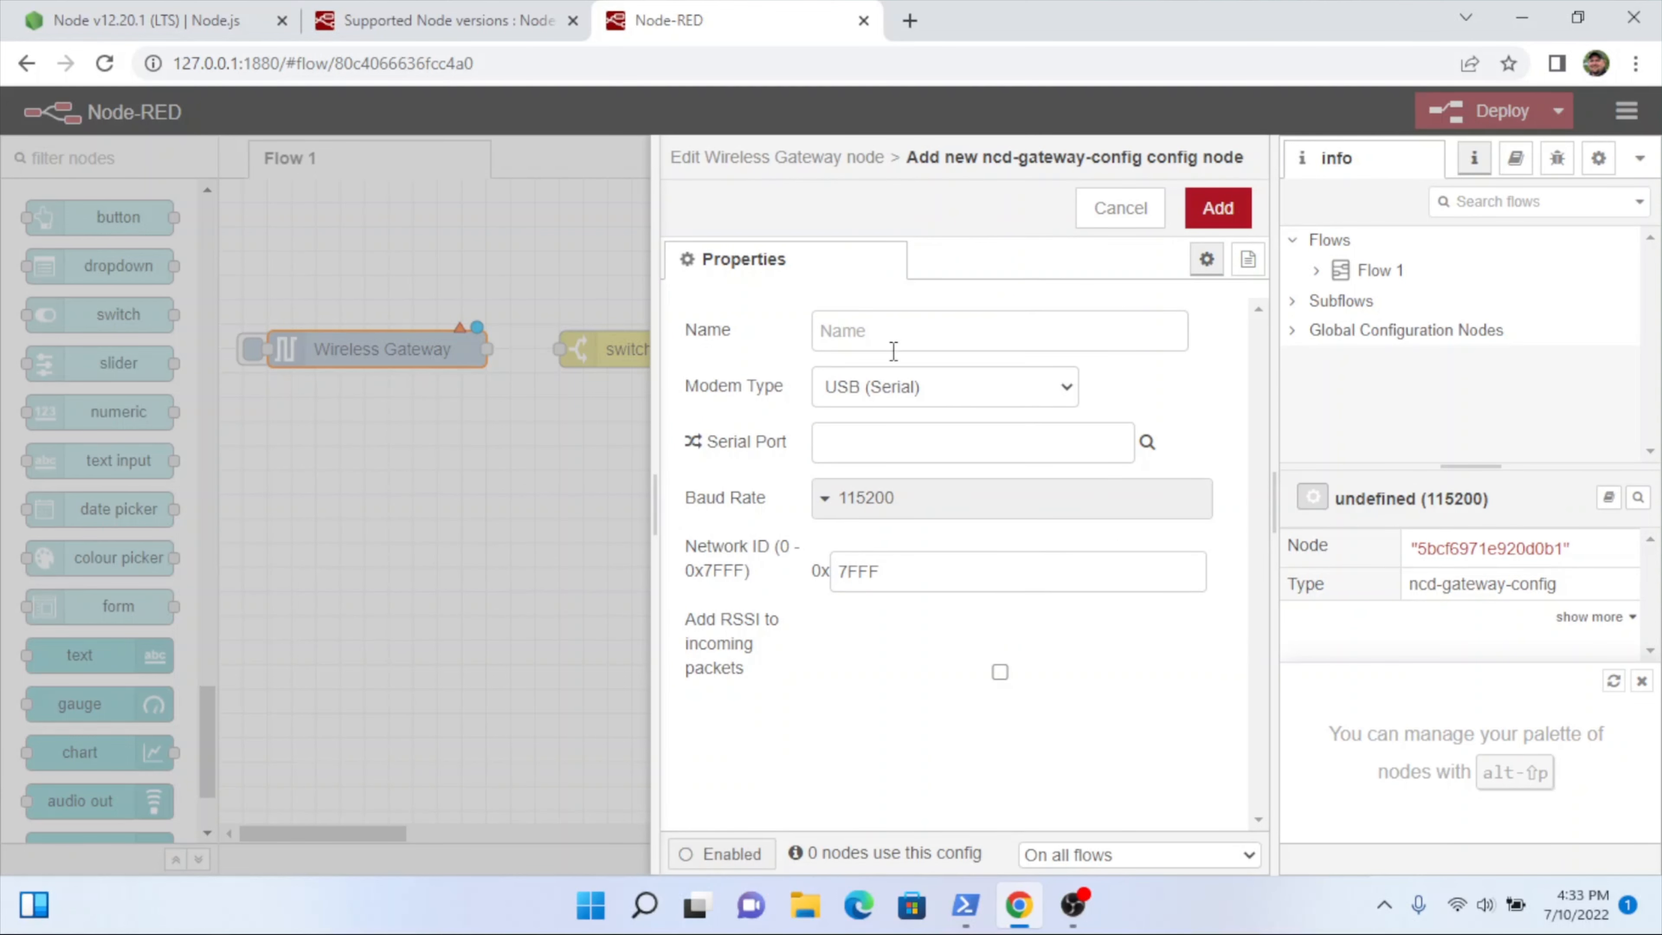
{"action": "left_click", "coordinate": [1065, 390]}
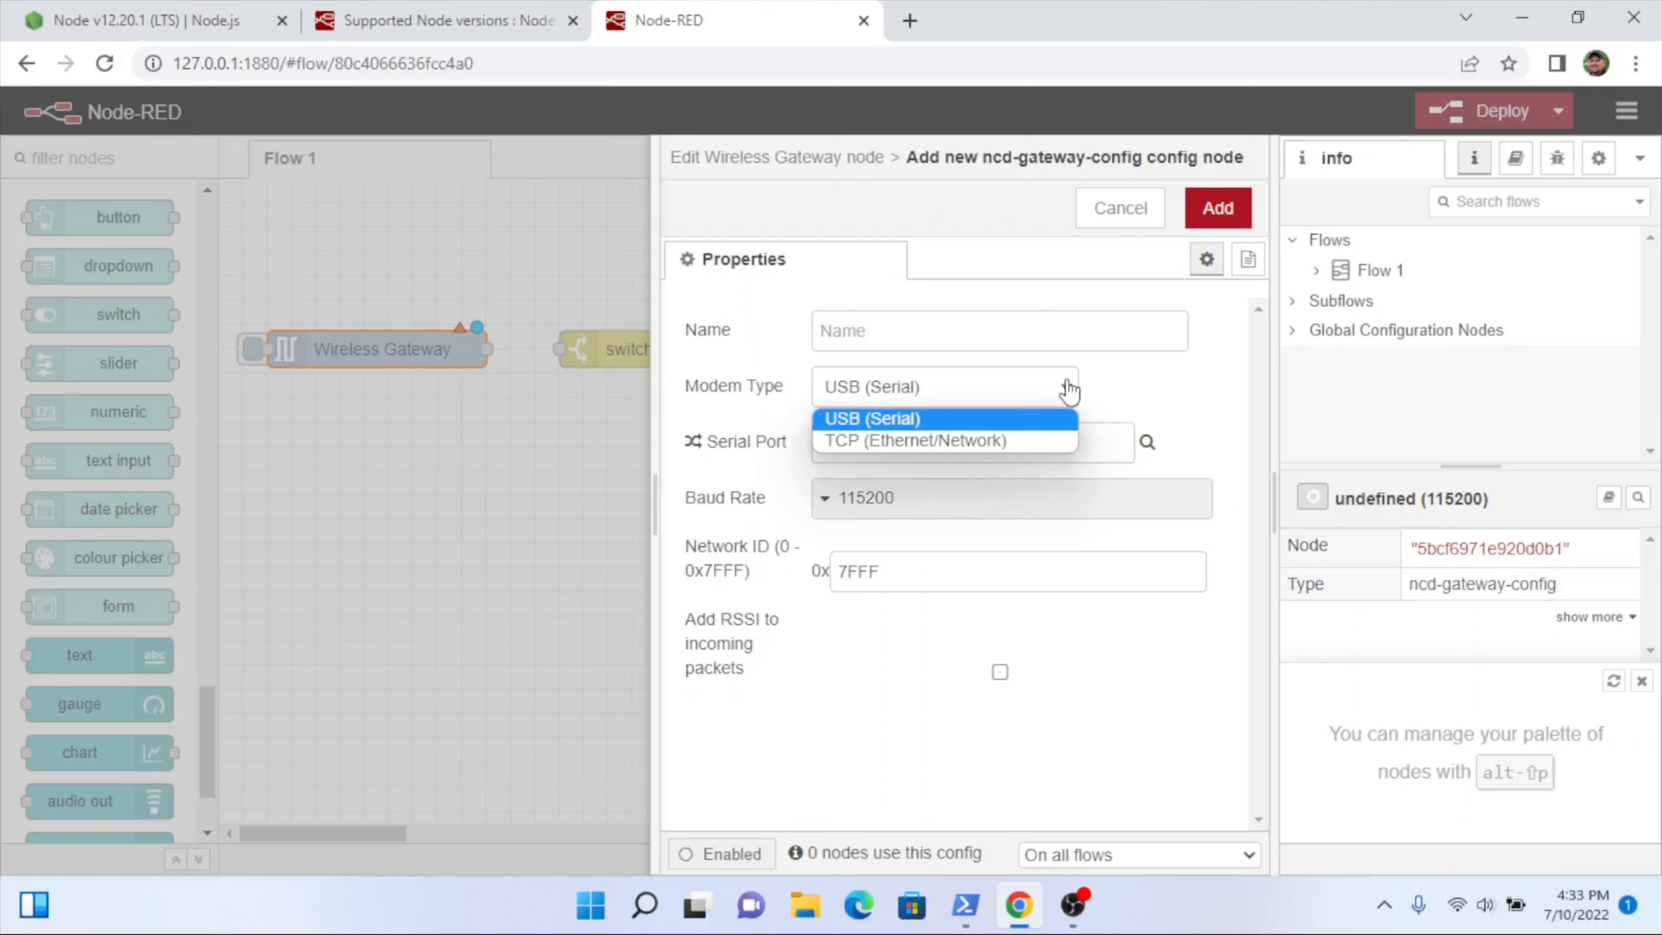
{"action": "left_click", "coordinate": [1069, 389]}
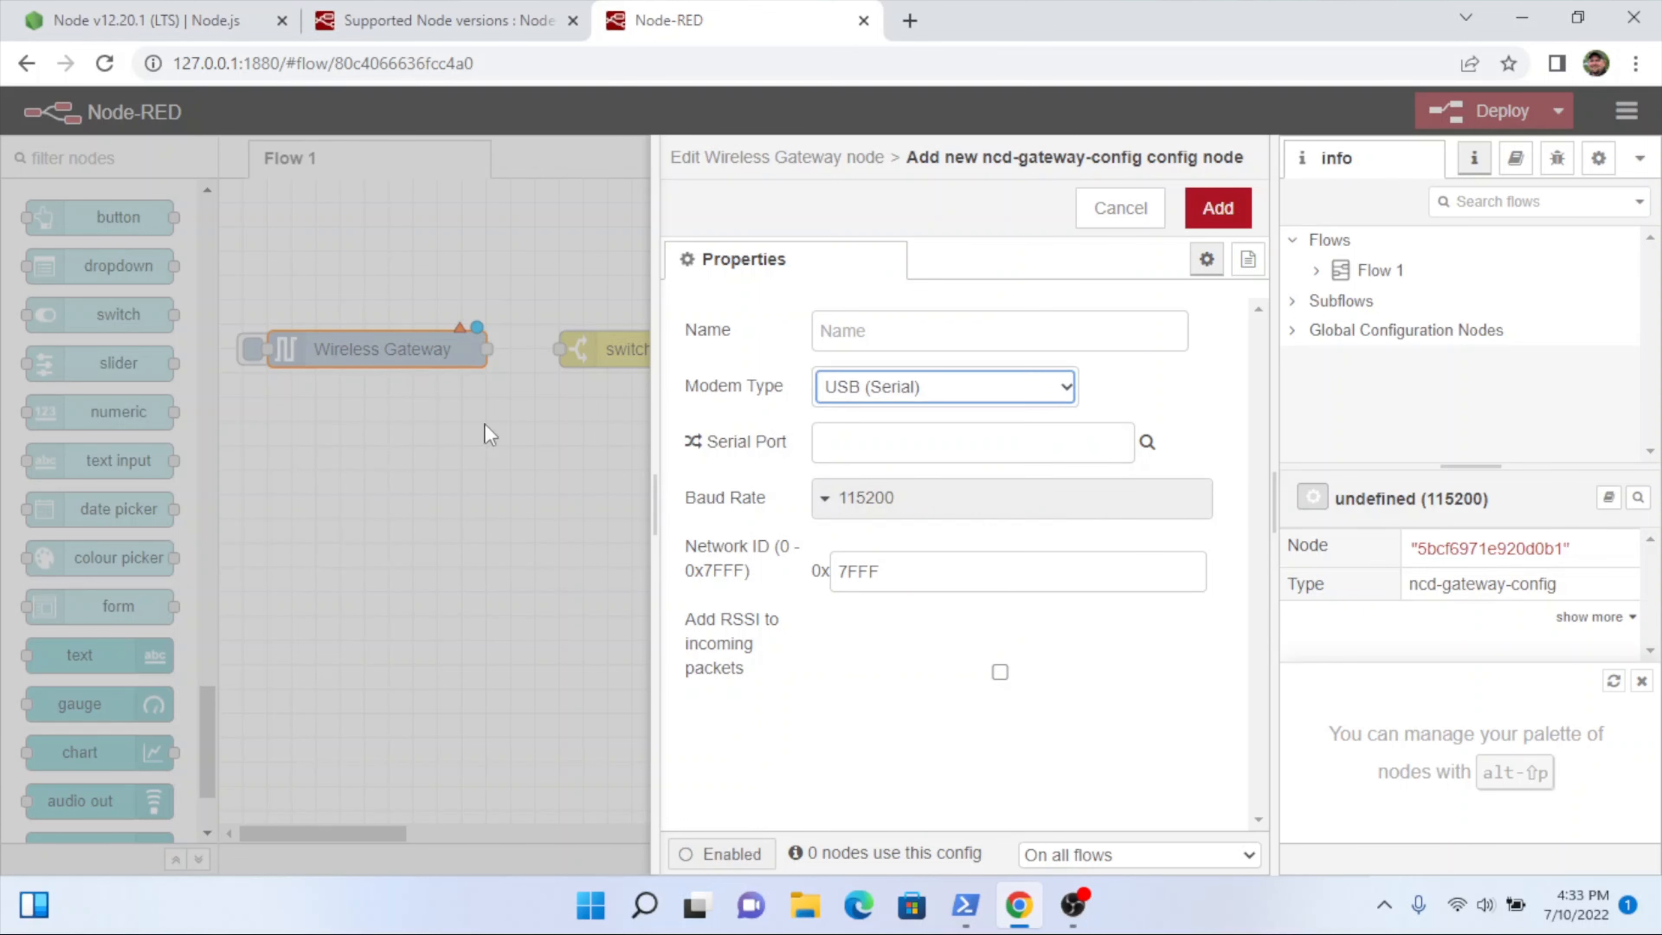
{"action": "left_click", "coordinate": [1148, 443]}
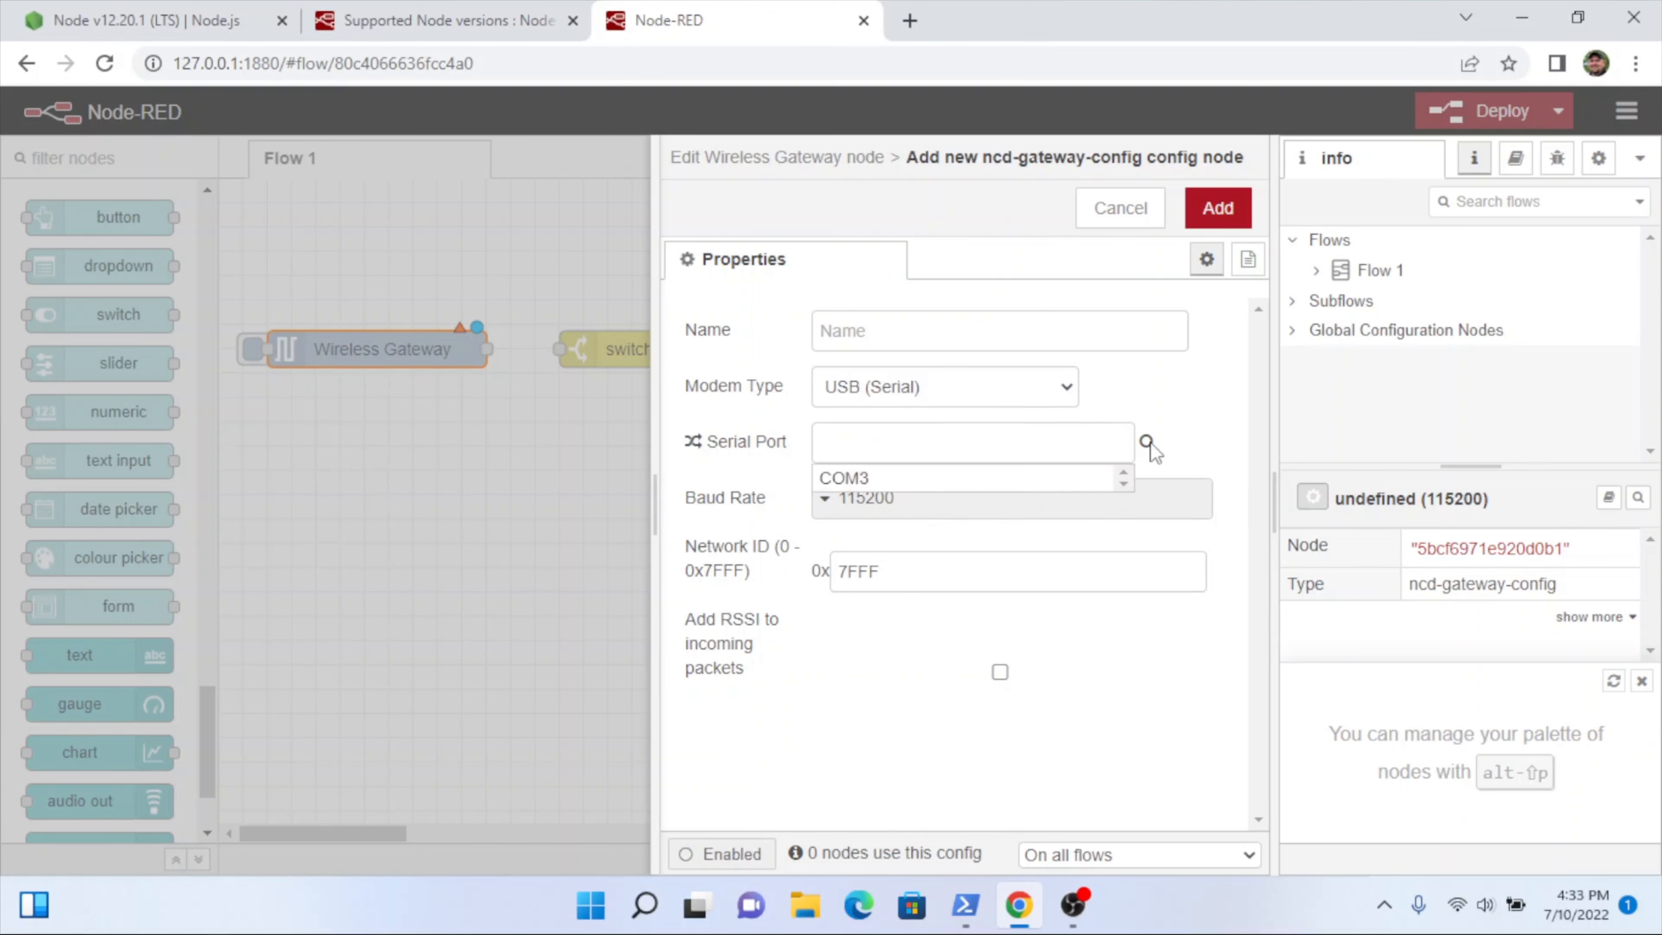
{"action": "left_click", "coordinate": [846, 479]}
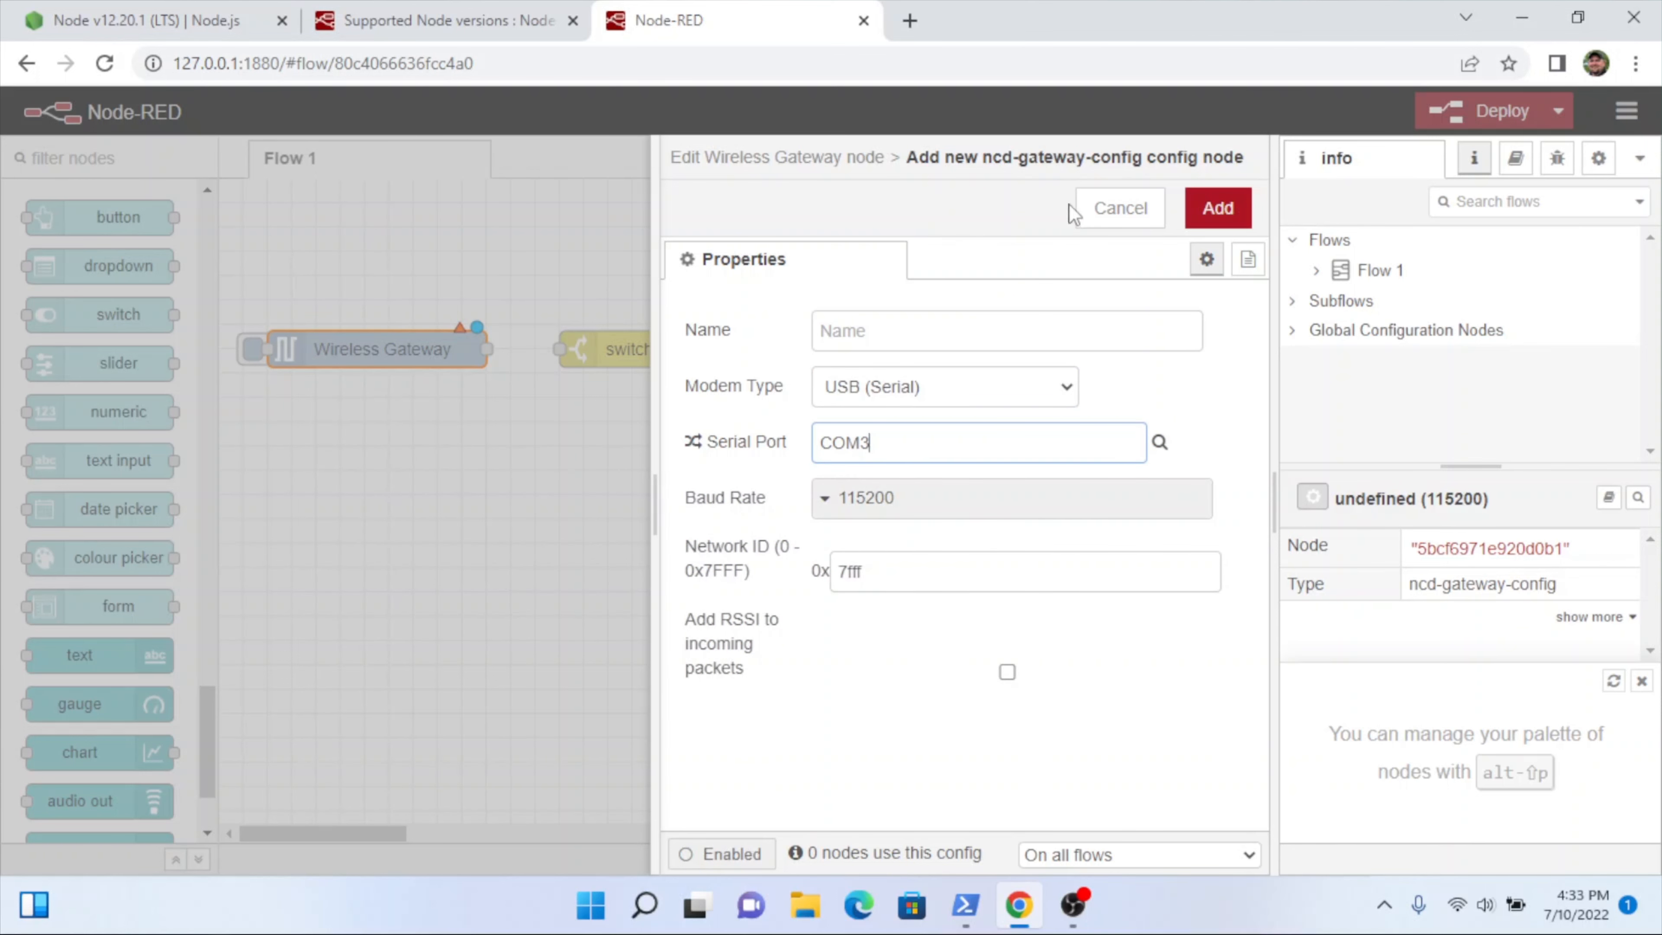
{"action": "left_click", "coordinate": [1216, 209]}
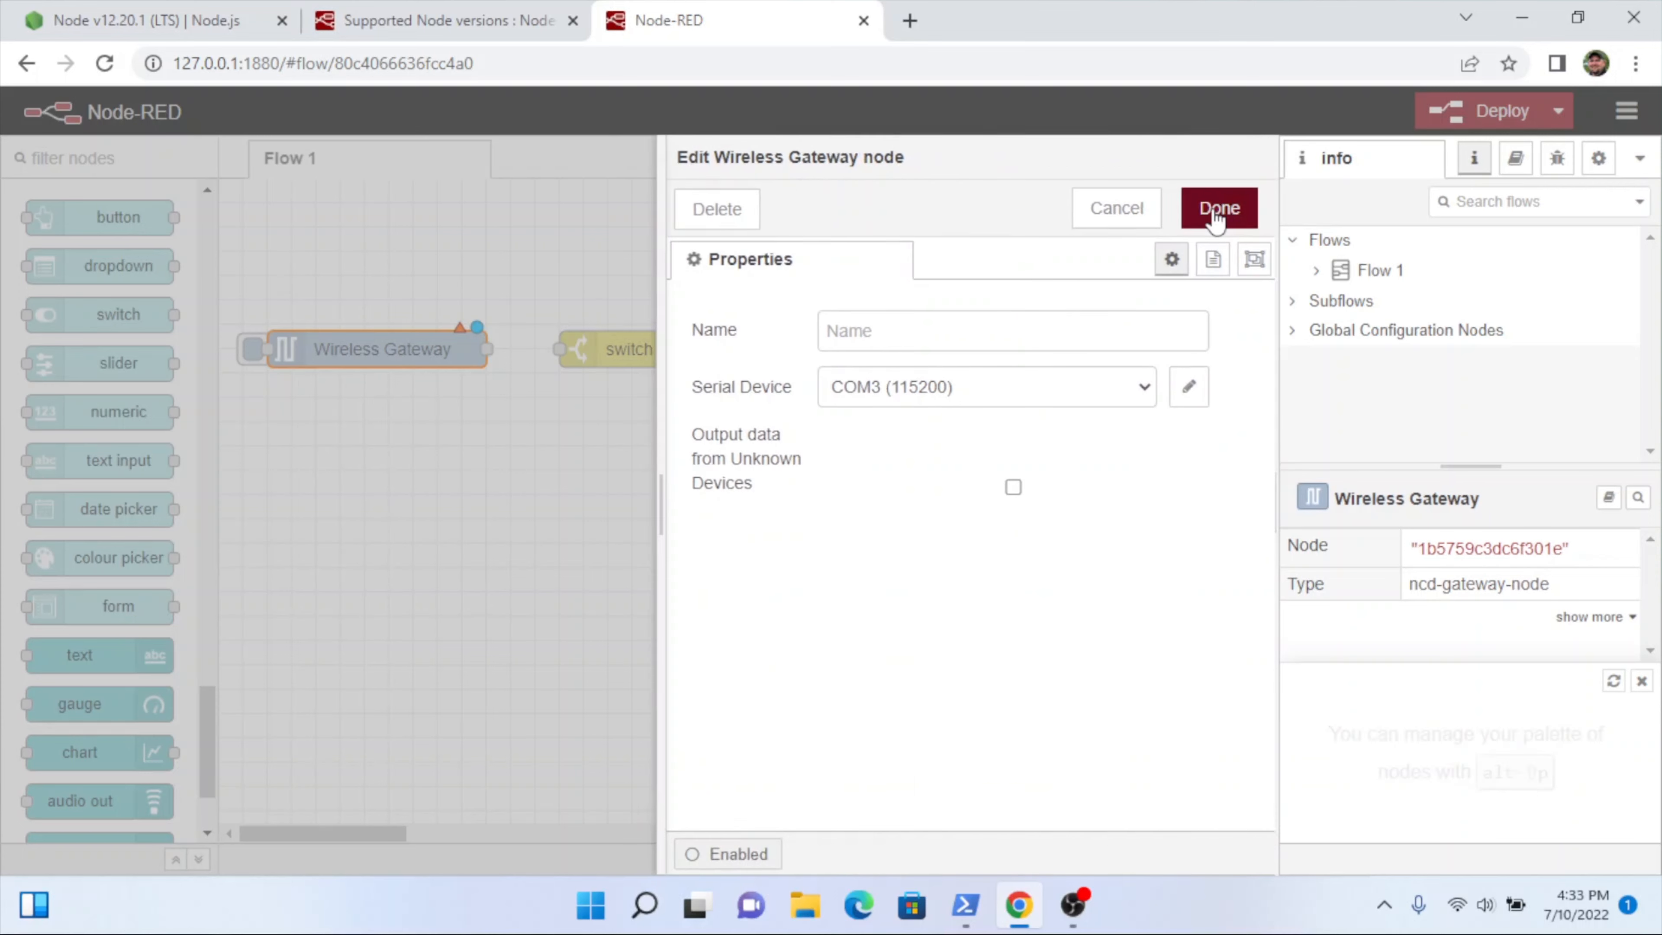
{"action": "left_click", "coordinate": [1214, 211]}
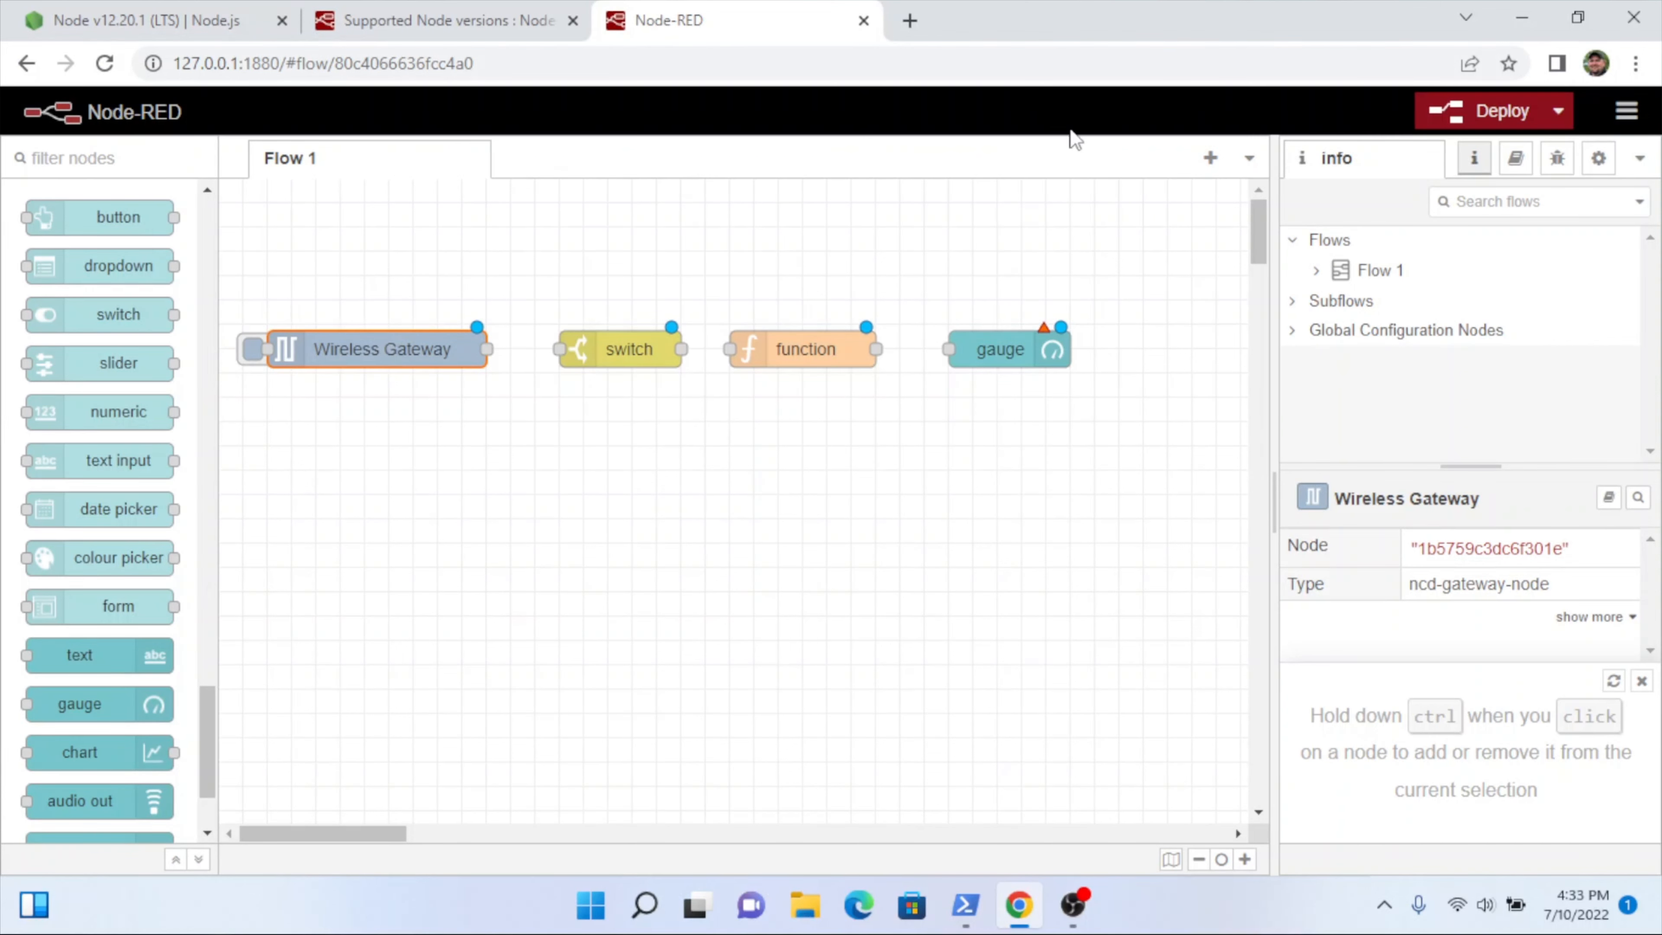
Step: Deploy the flow with the gauge node still unconfigured
{"action": "left_click", "coordinate": [1463, 108]}
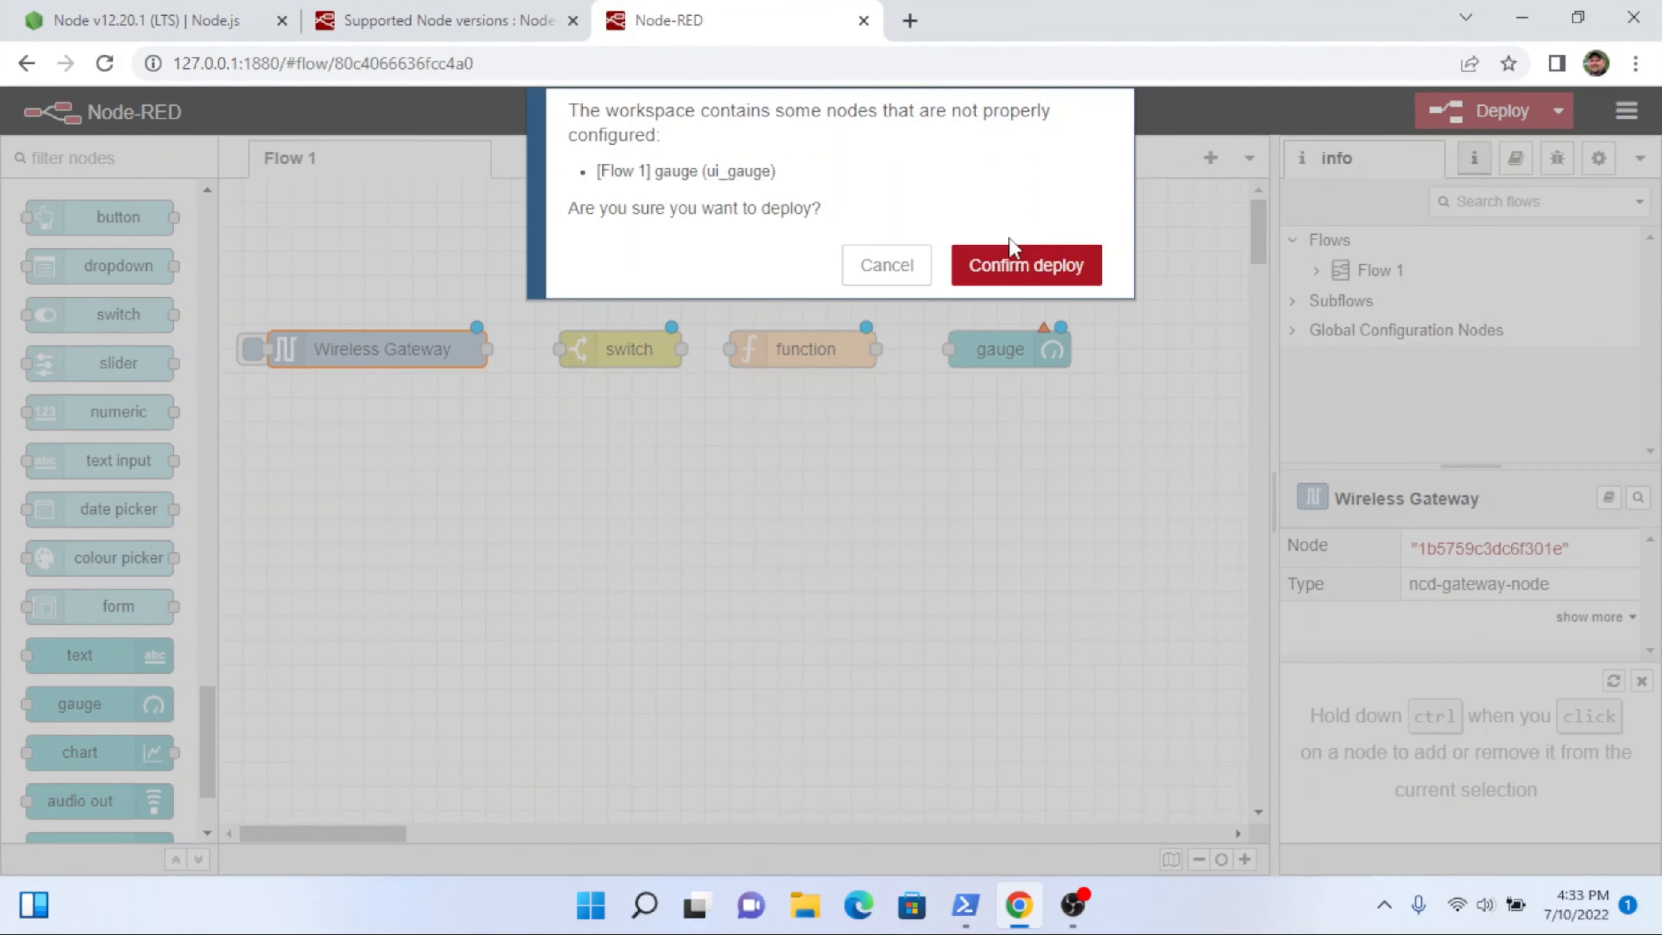
{"action": "left_click", "coordinate": [1013, 262]}
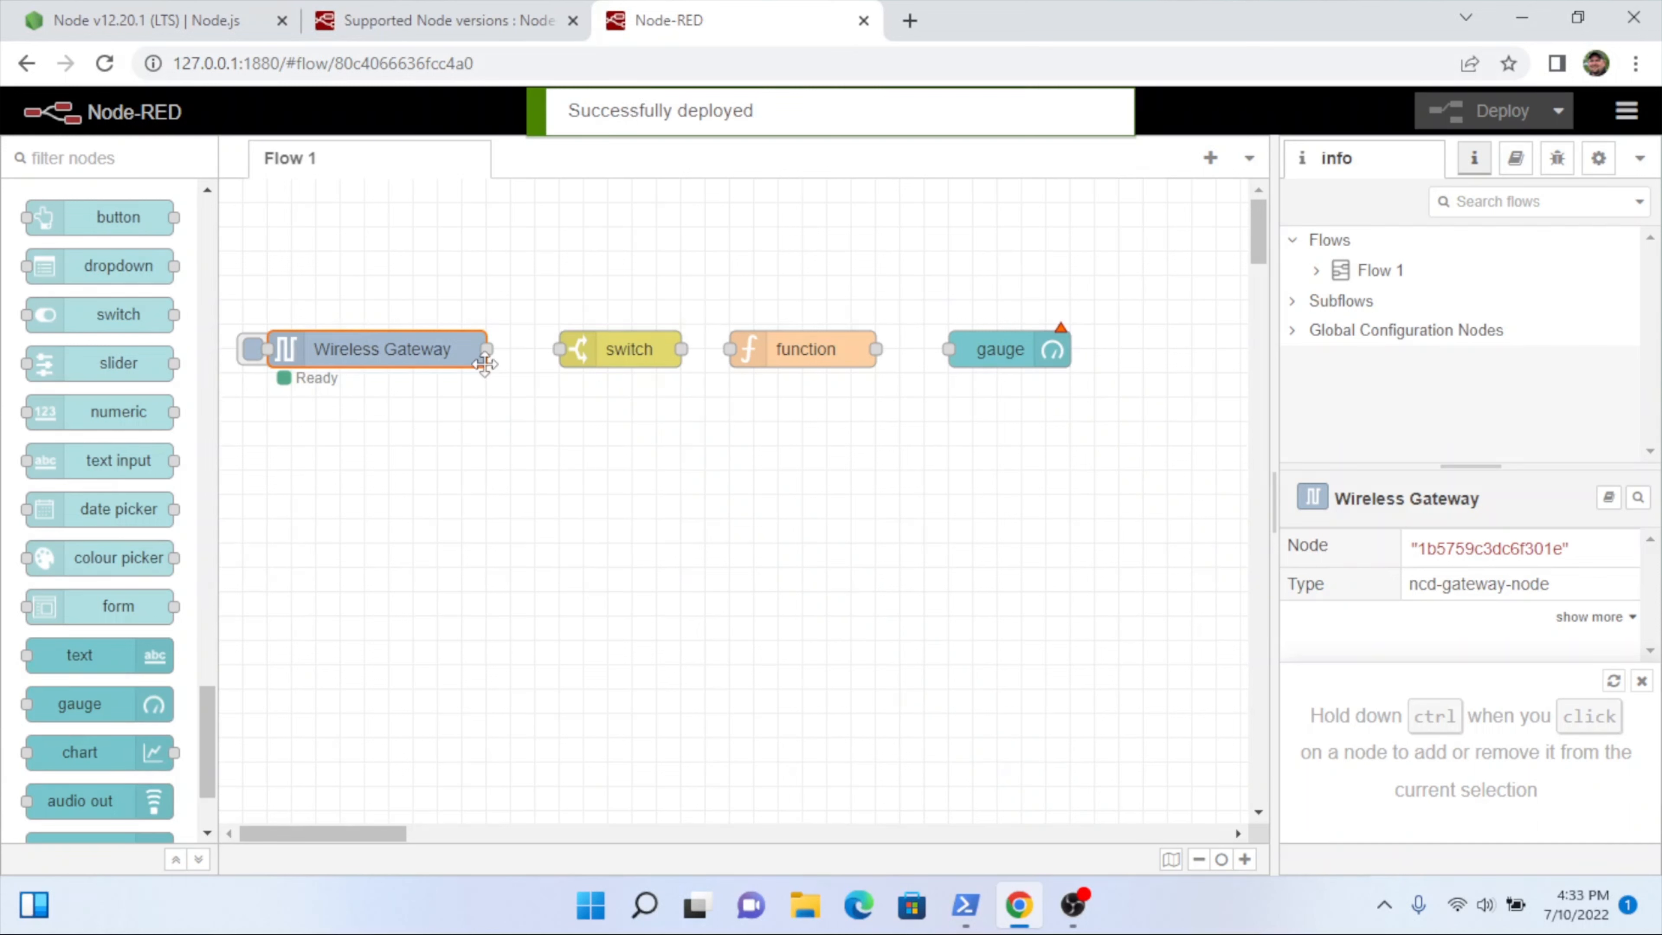
Step: Wire the Wireless Gateway output to the switch node and add a debug node above the switch
{"action": "left_click_drag", "start_coordinate": [487, 349], "coordinate": [576, 347]}
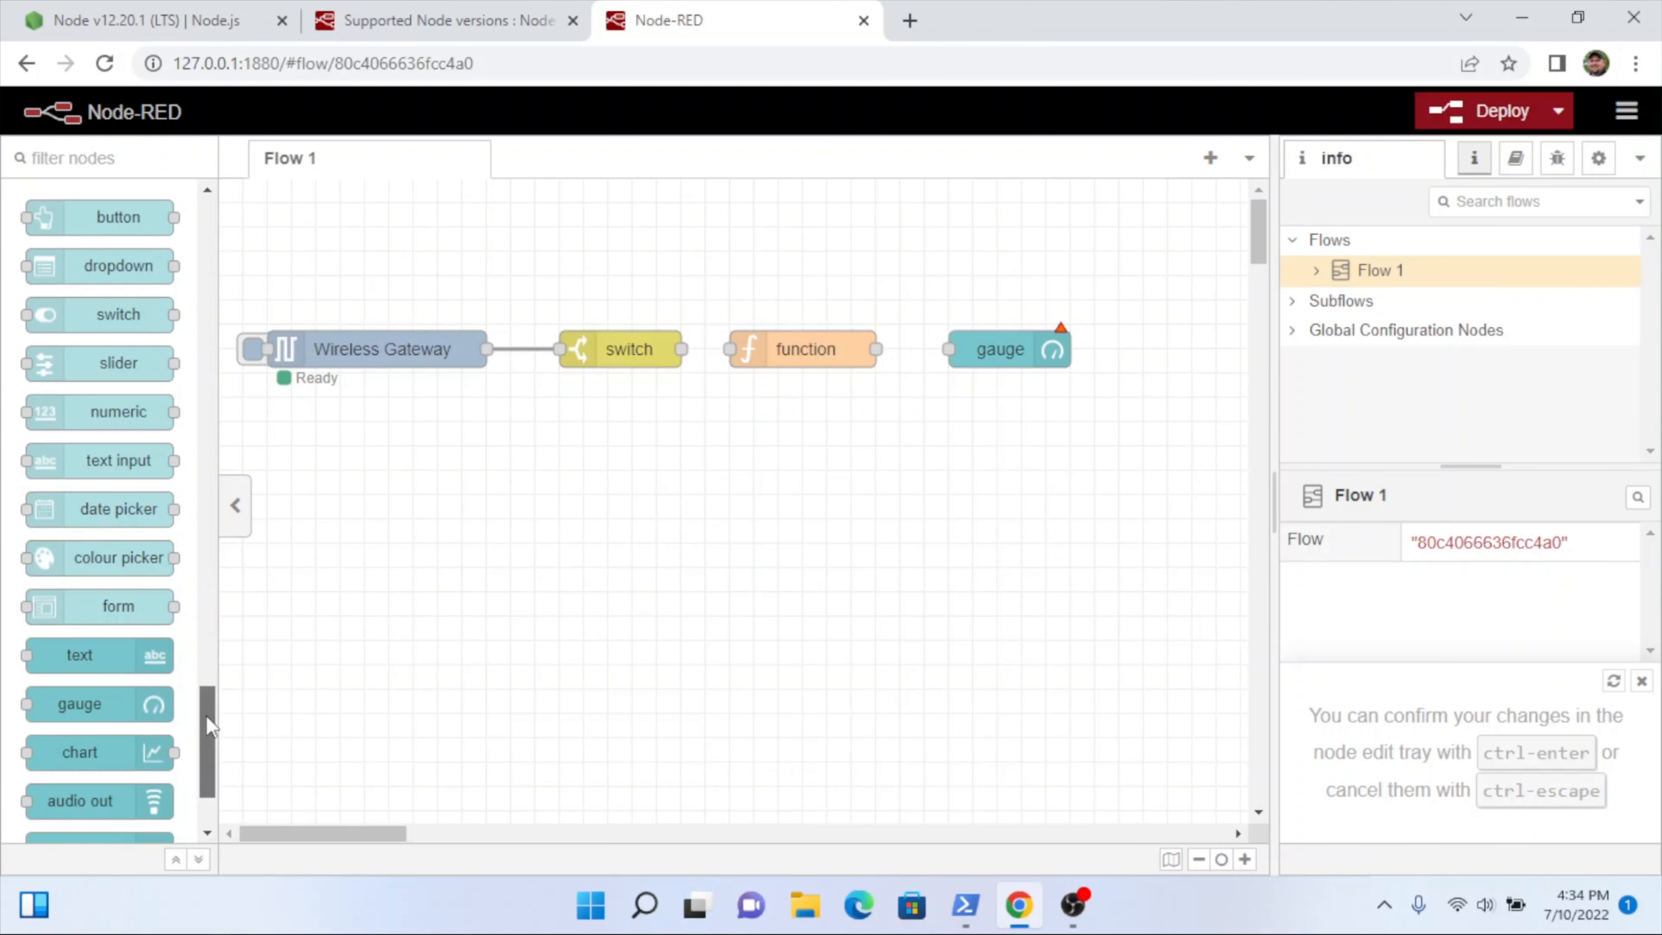
{"action": "left_click_drag", "start_coordinate": [208, 723], "coordinate": [208, 237]}
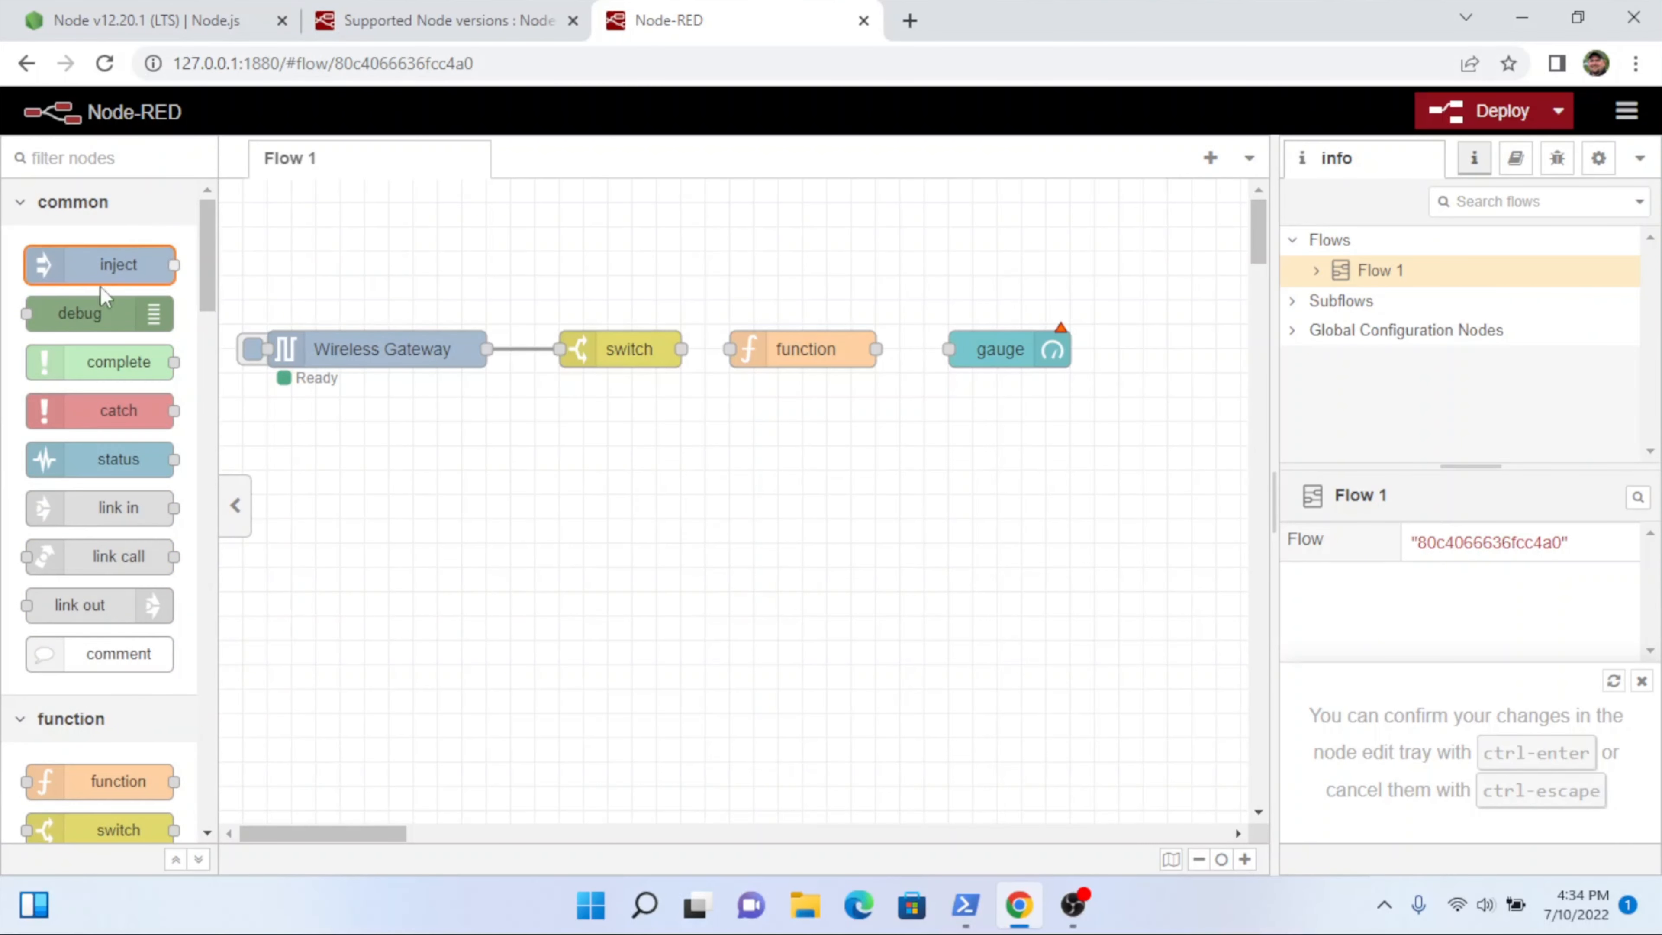
{"action": "left_click_drag", "start_coordinate": [92, 318], "coordinate": [676, 285]}
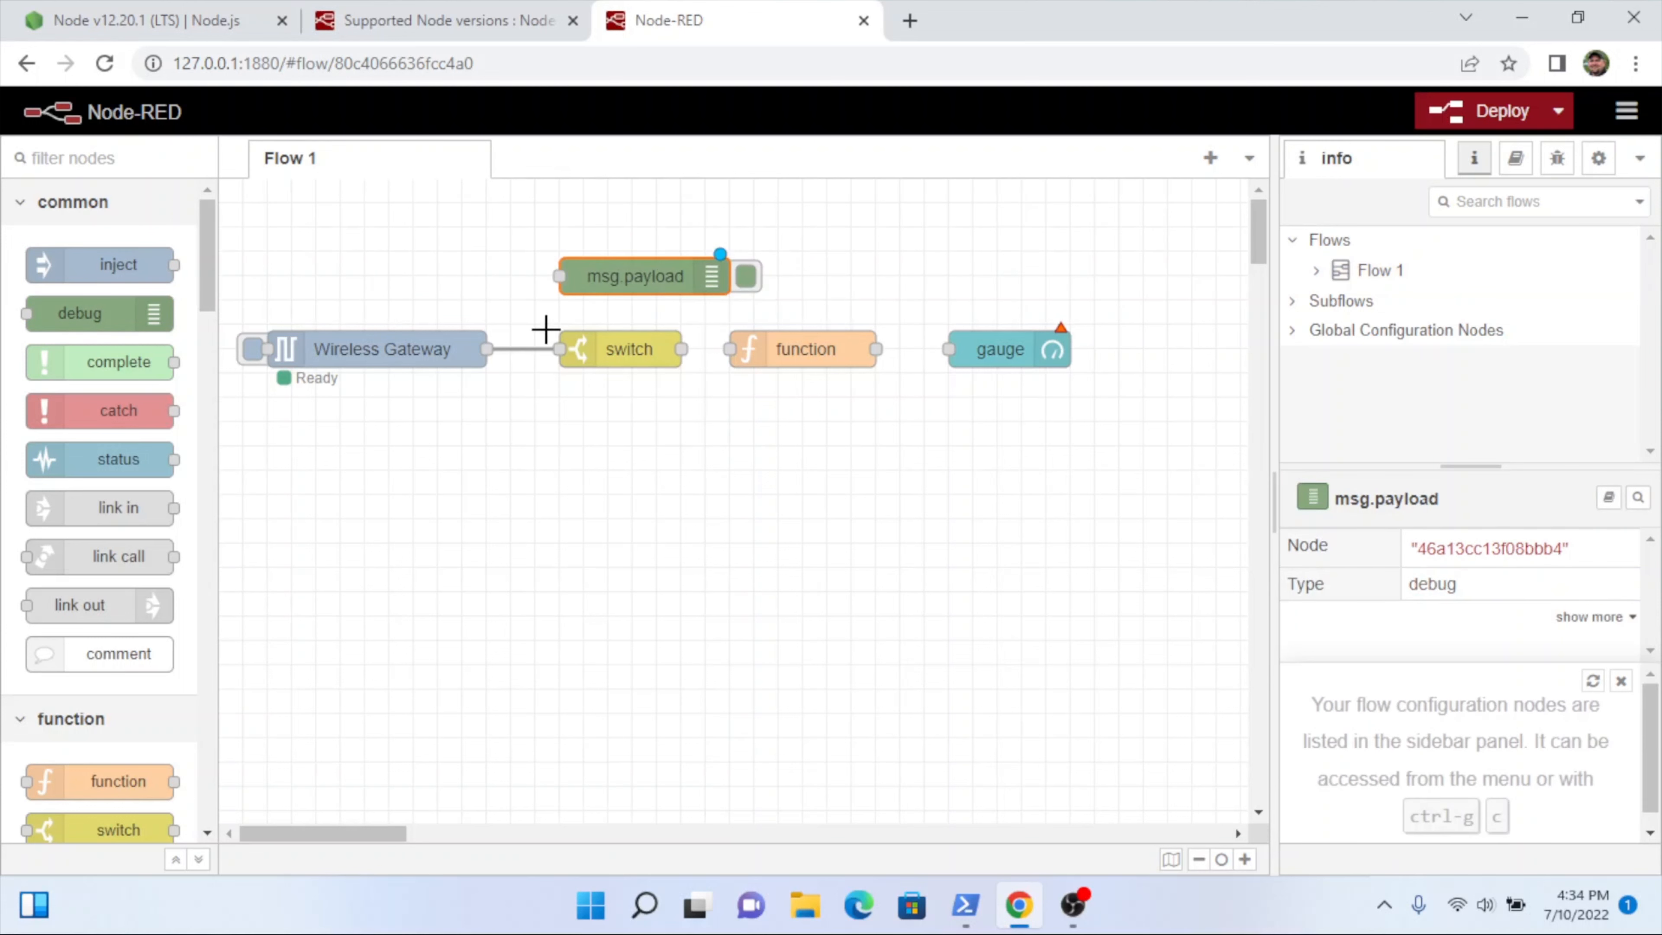
Step: Wire the Wireless Gateway output to the debug node and set that node's output to the complete msg object
{"action": "left_click_drag", "start_coordinate": [491, 349], "coordinate": [568, 277]}
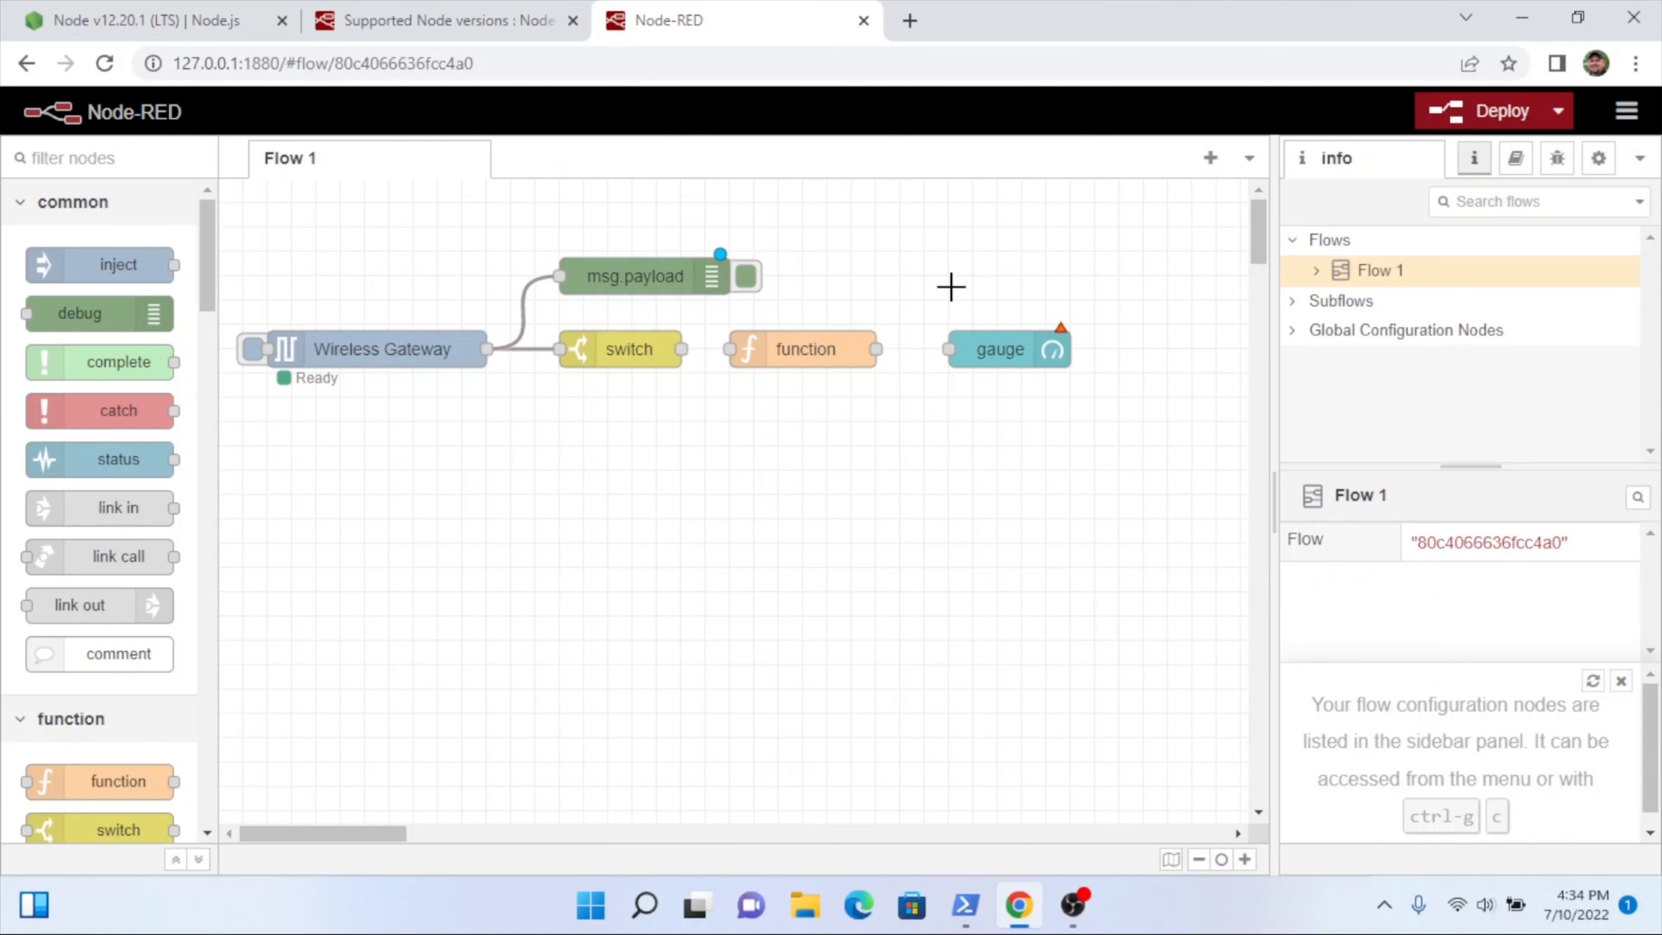
{"action": "double_click", "coordinate": [588, 274]}
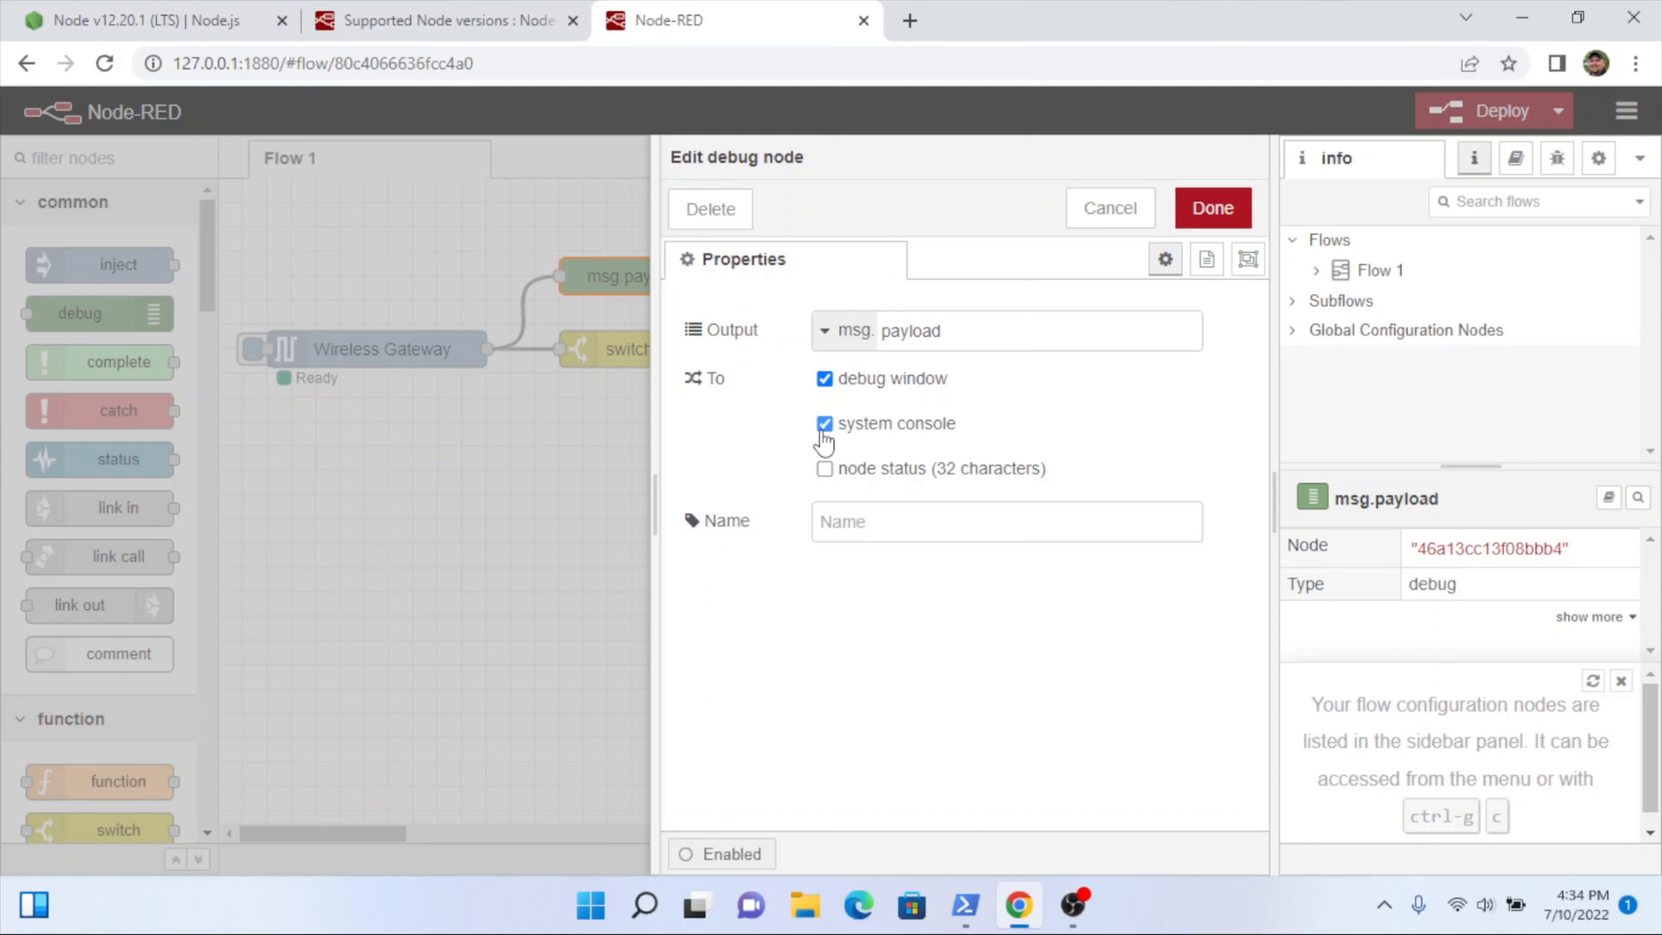
{"action": "left_click", "coordinate": [826, 332]}
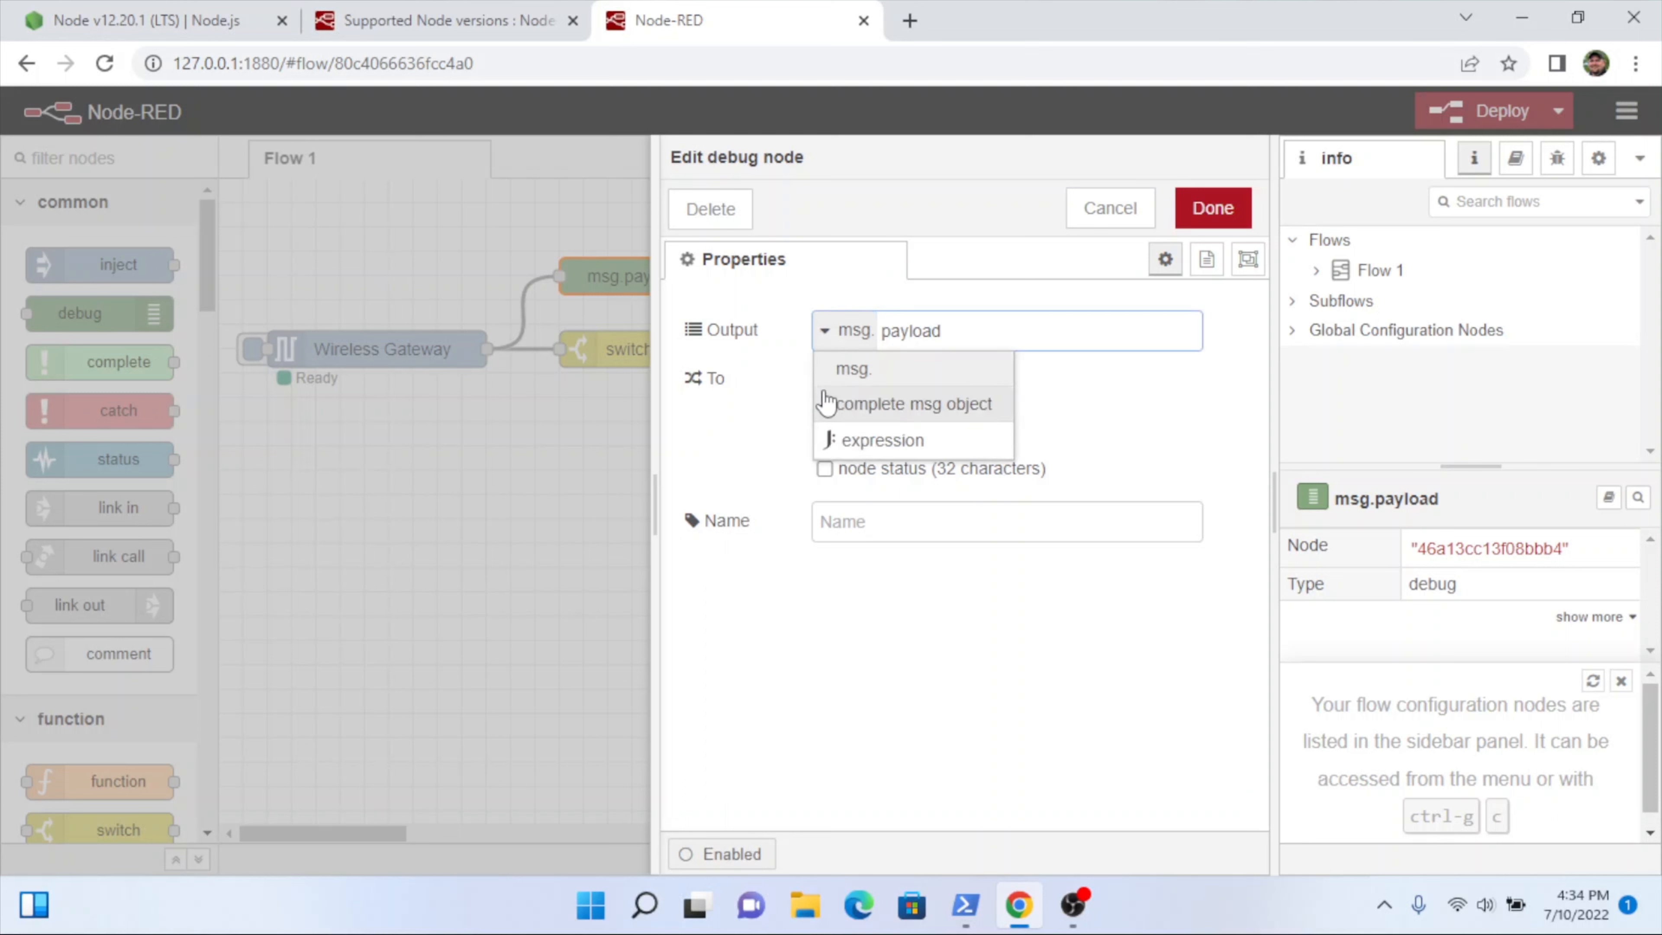
{"action": "left_click", "coordinate": [839, 401]}
{"action": "left_click", "coordinate": [1213, 207]}
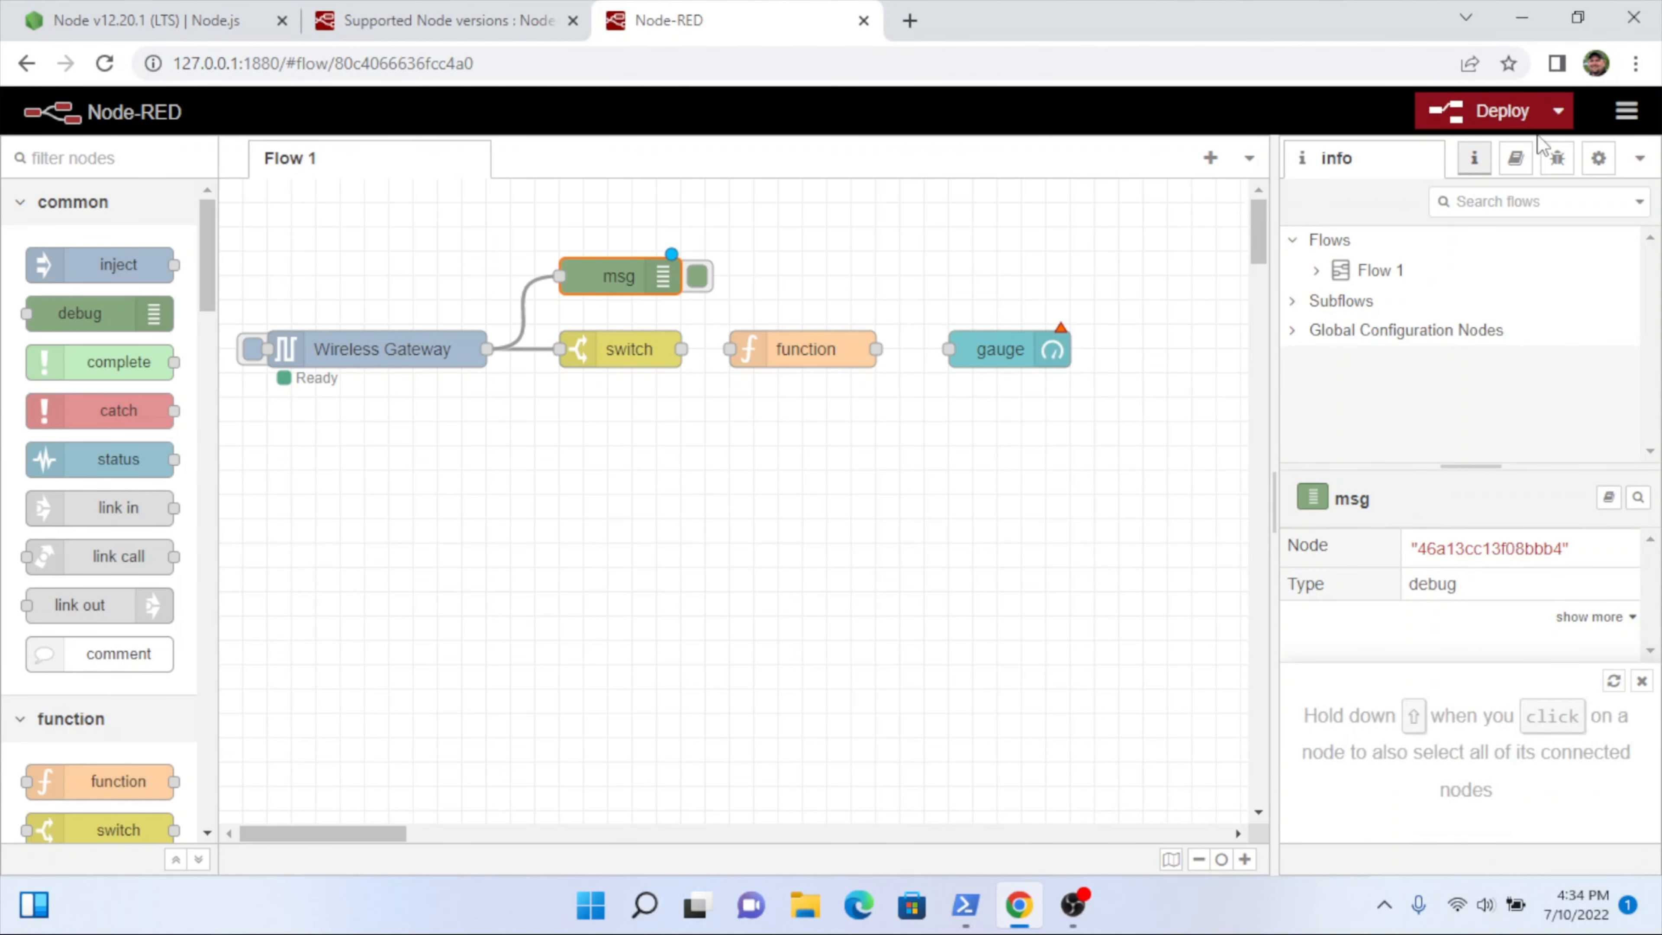
Step: Display the debug messages and deploy the flow despite the unconfigured gauge node
{"action": "left_click", "coordinate": [1556, 159]}
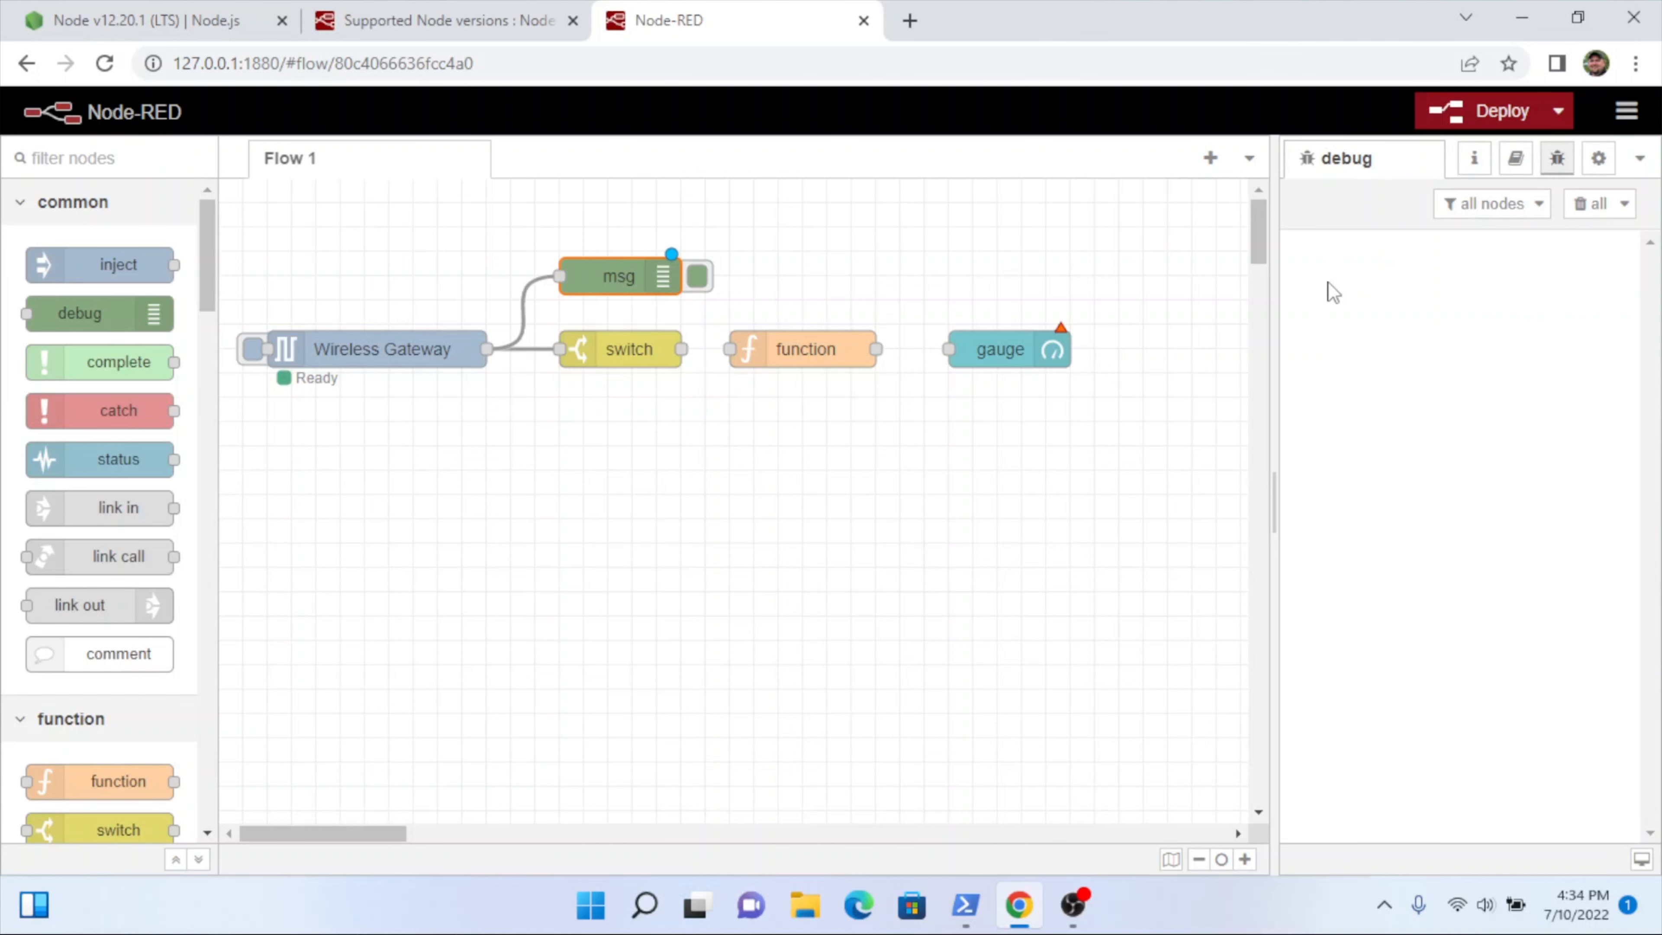
{"action": "left_click", "coordinate": [1448, 121]}
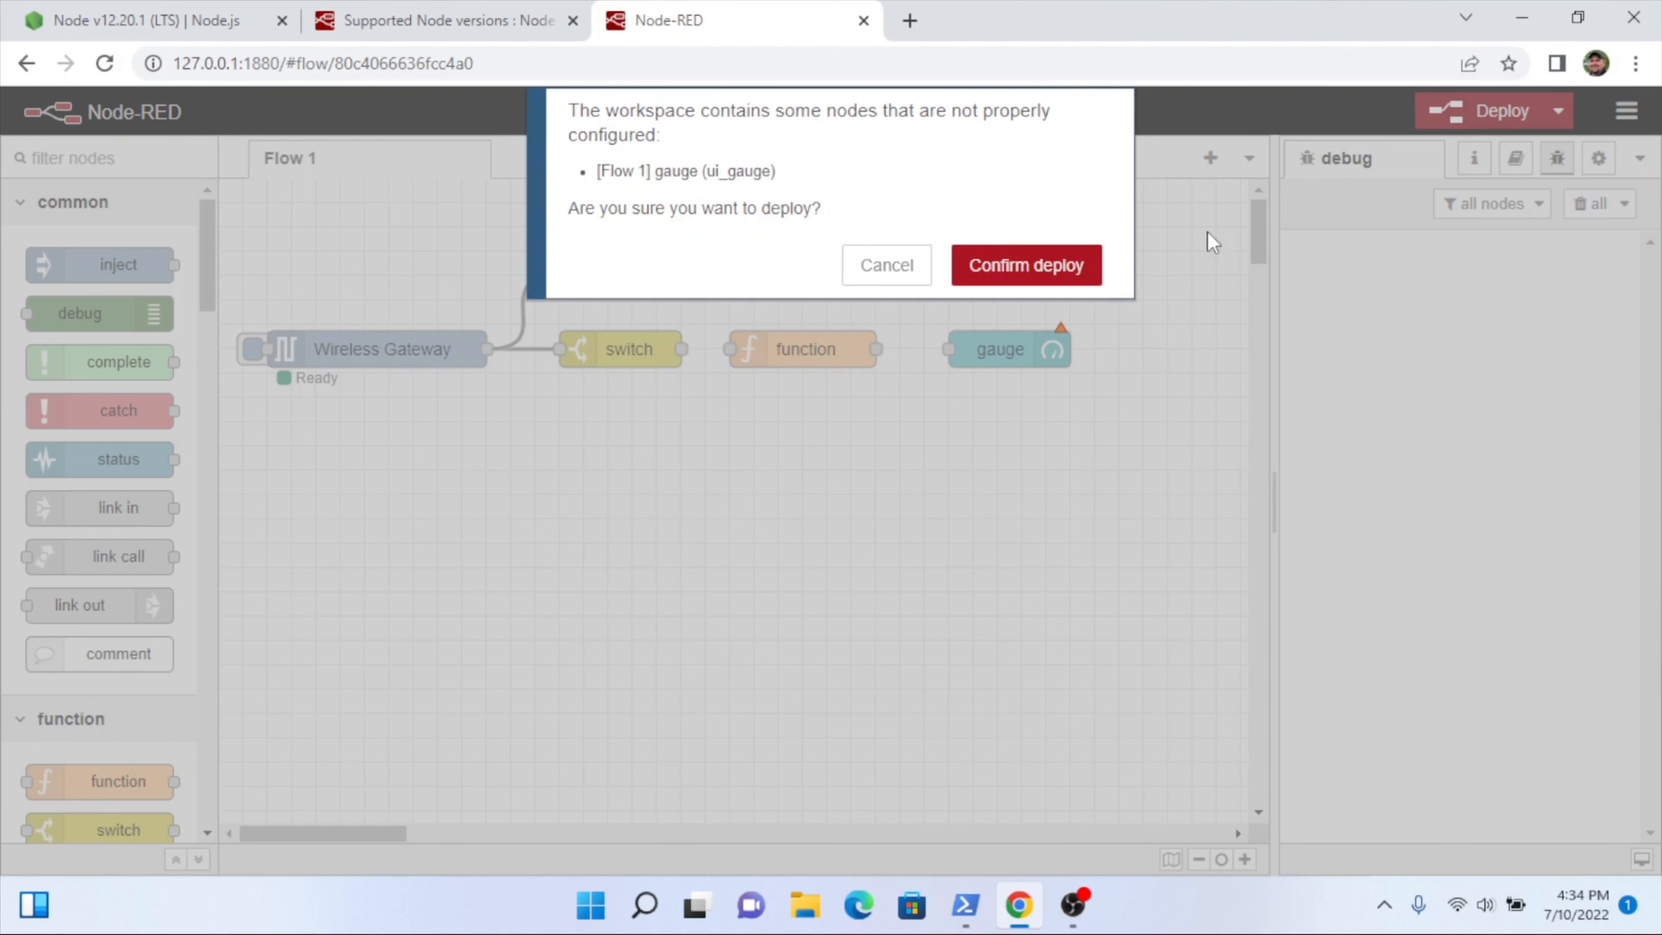
{"action": "left_click", "coordinate": [1038, 274]}
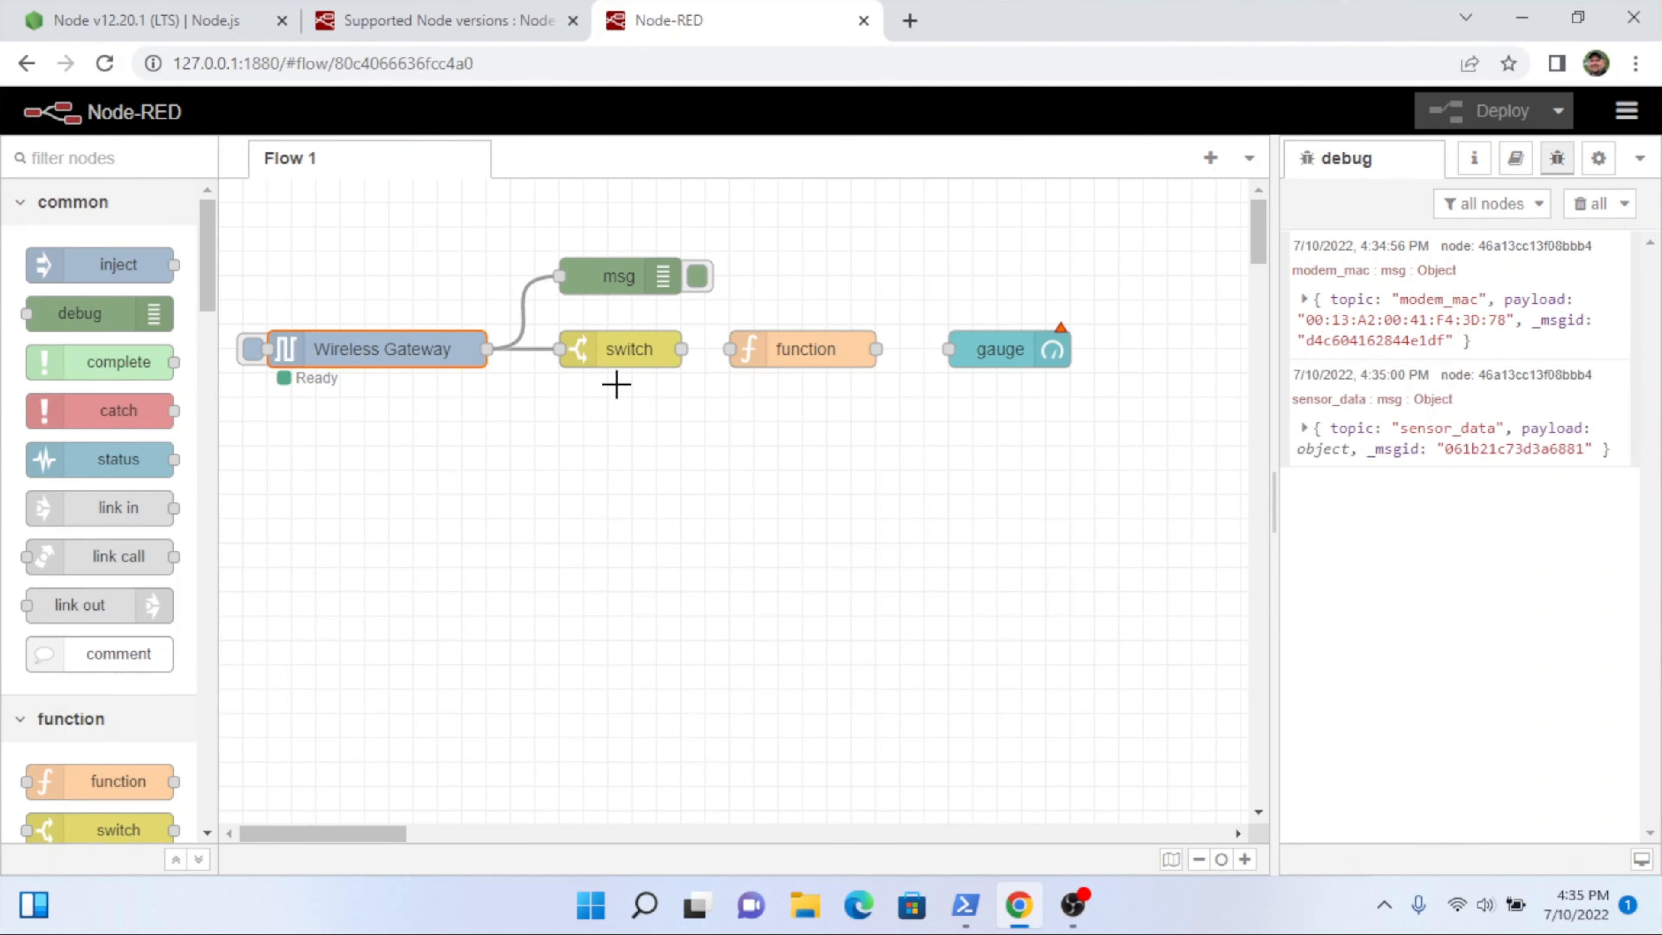
Step: Open the switch node's settings and copy the path of the addr property from a received sensor_data message's payload
{"action": "double_click", "coordinate": [618, 349]}
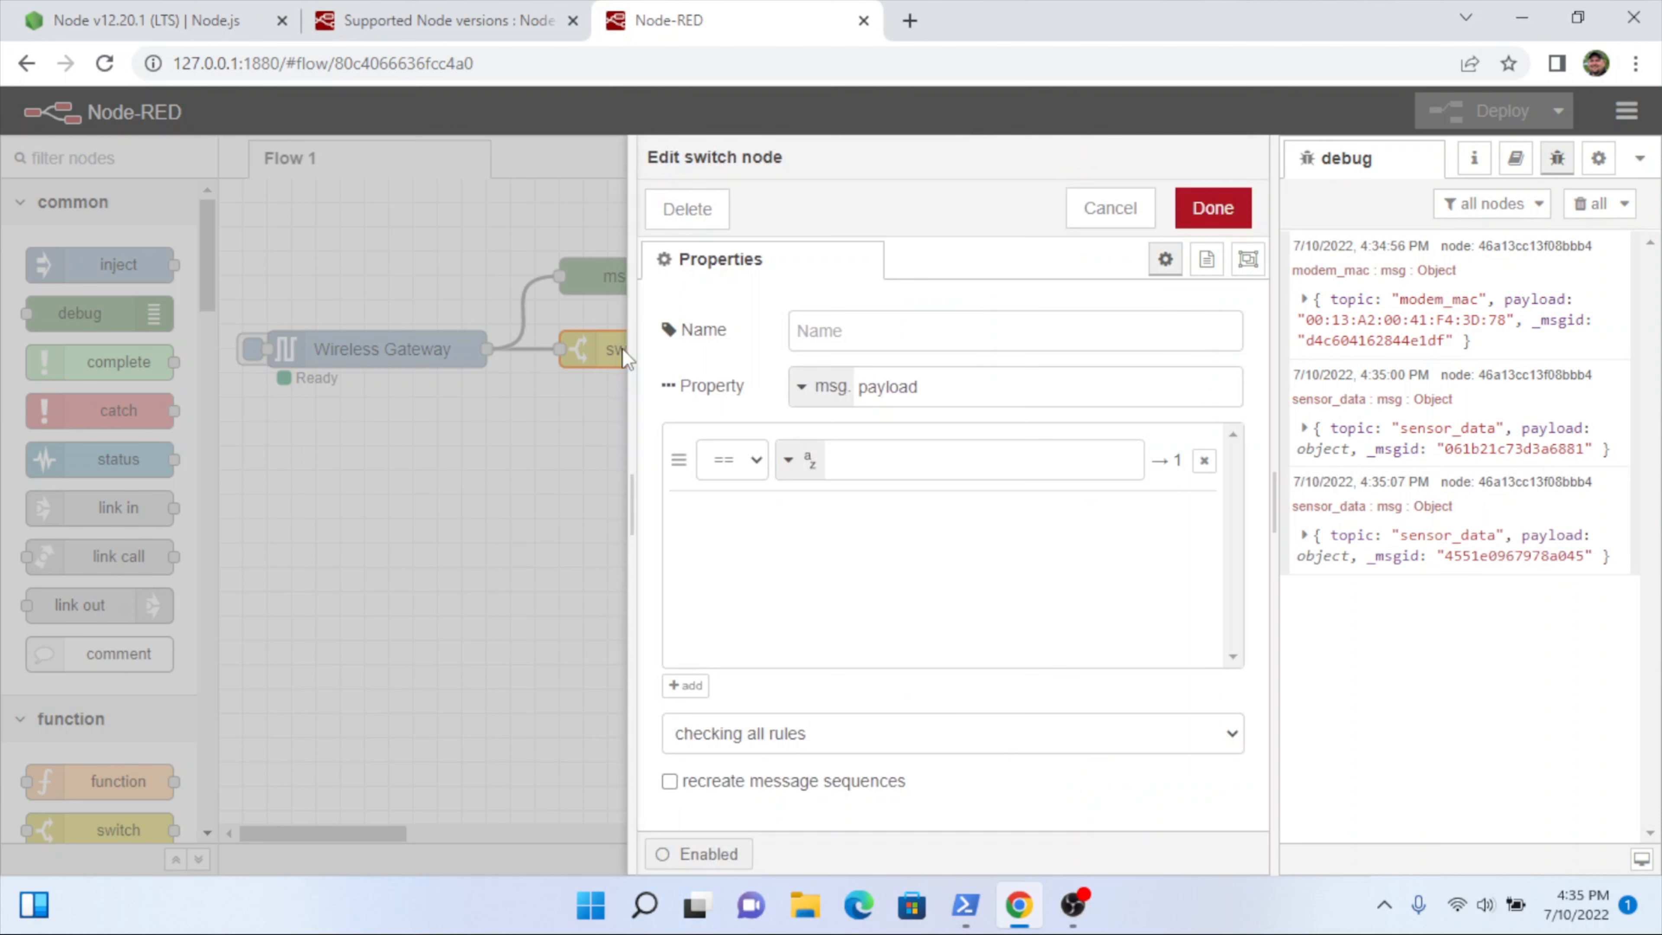
{"action": "left_click", "coordinate": [1304, 536]}
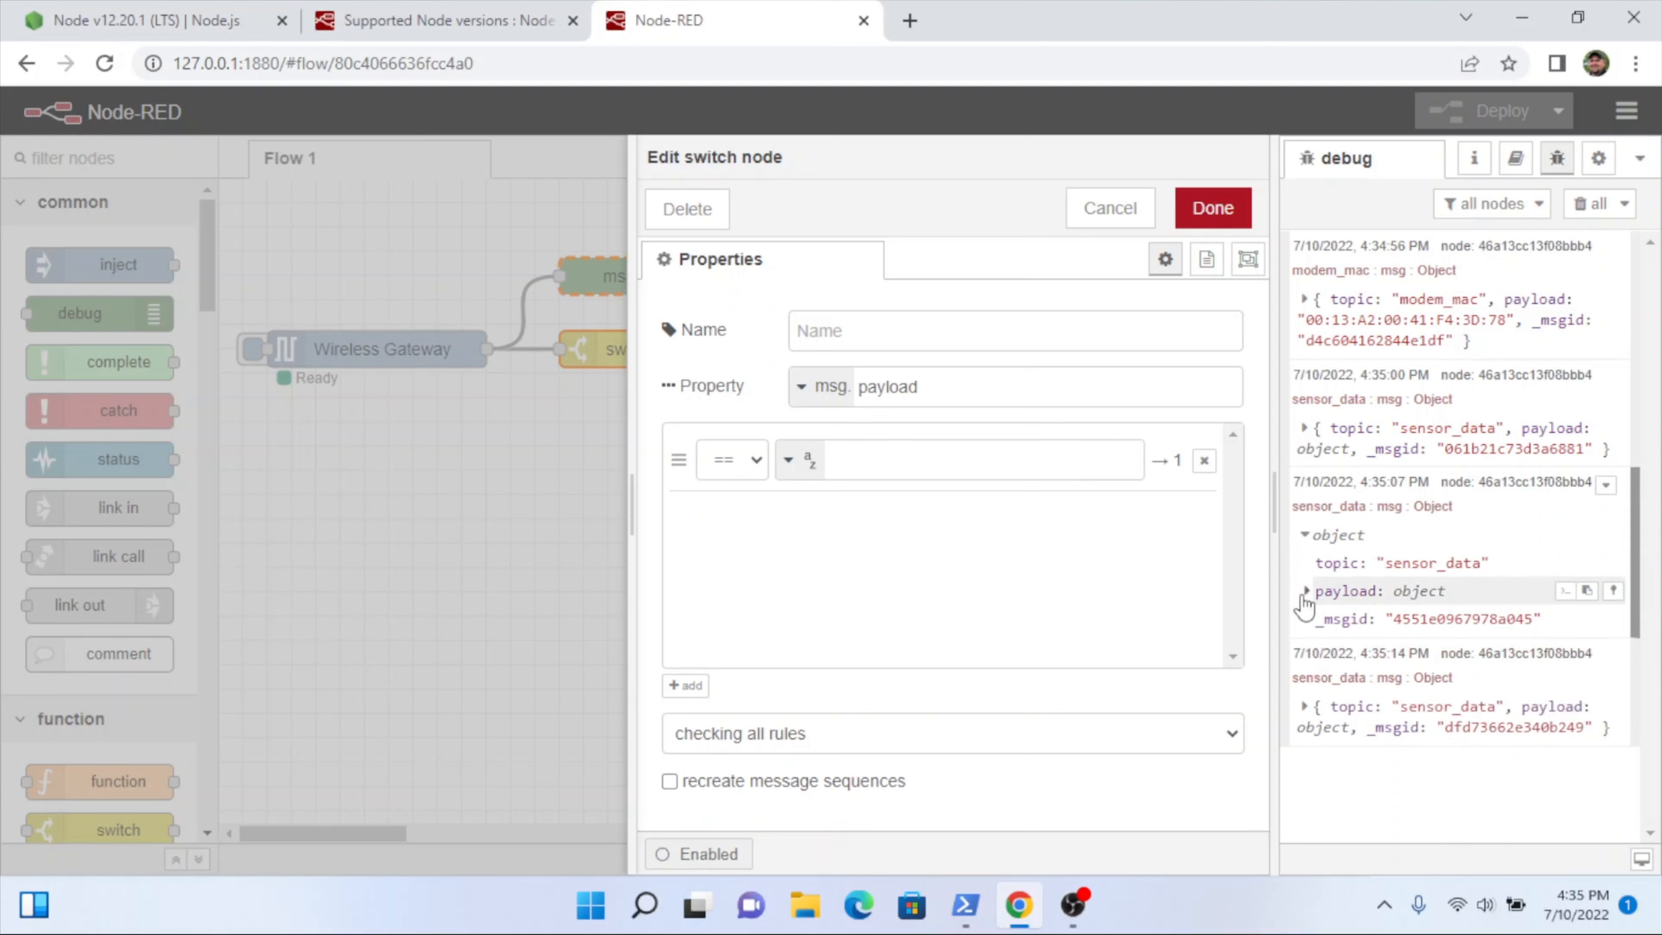
{"action": "left_click", "coordinate": [1309, 593]}
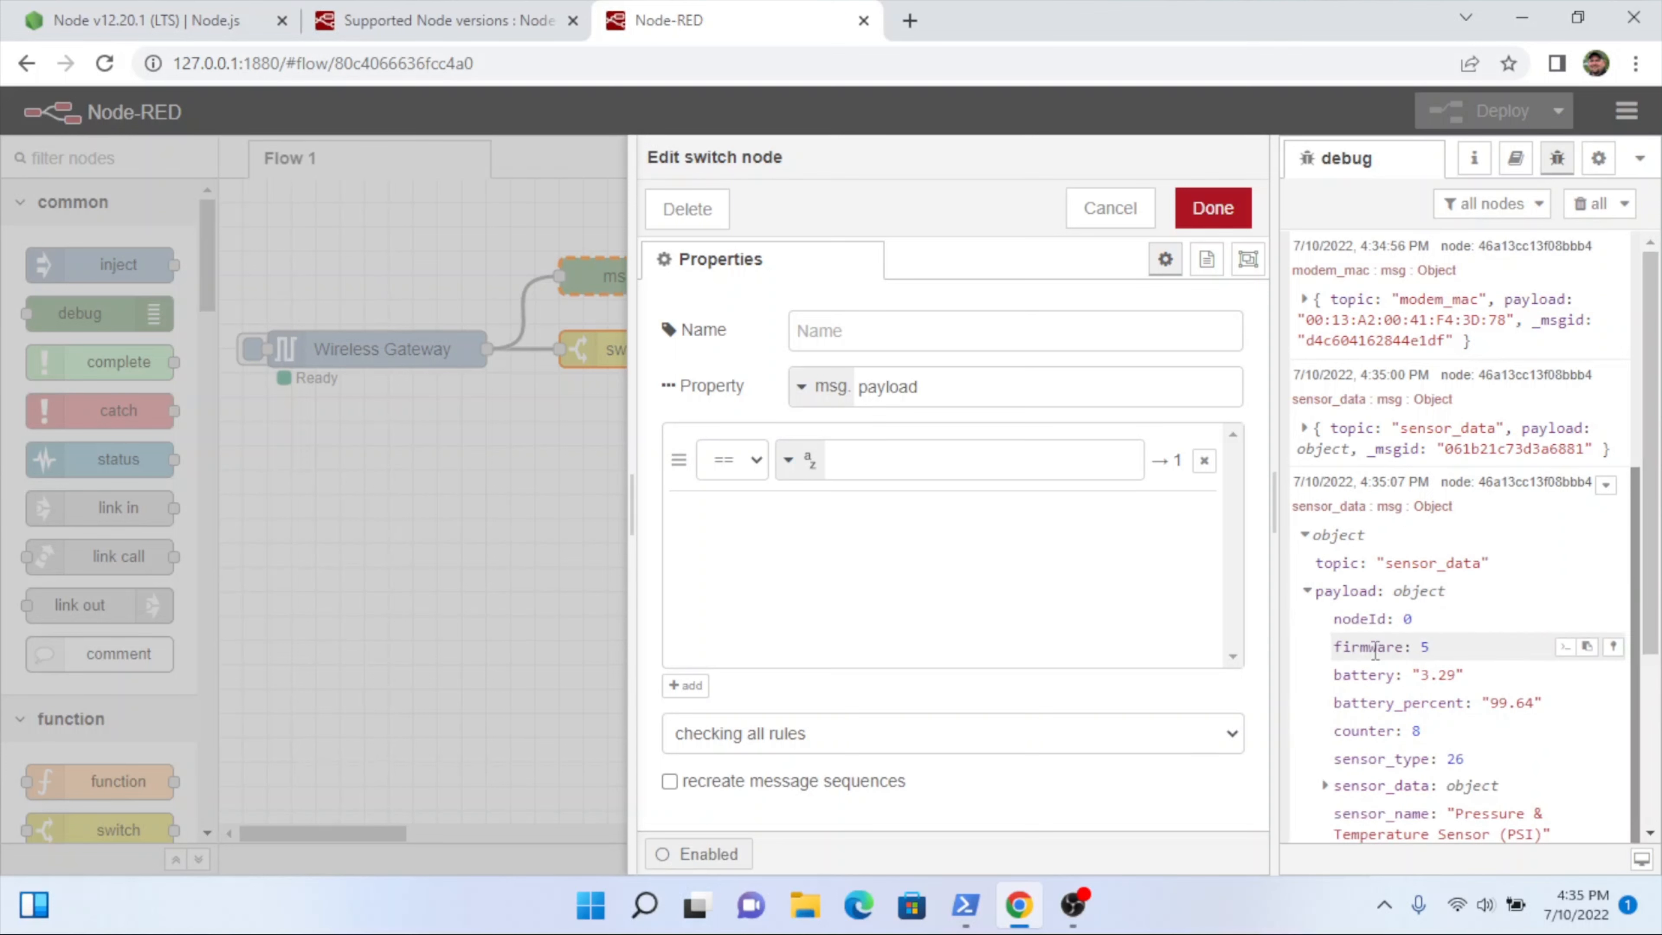
{"action": "scroll", "coordinate": [1376, 650], "scroll_direction": "down", "scroll_amount": 4}
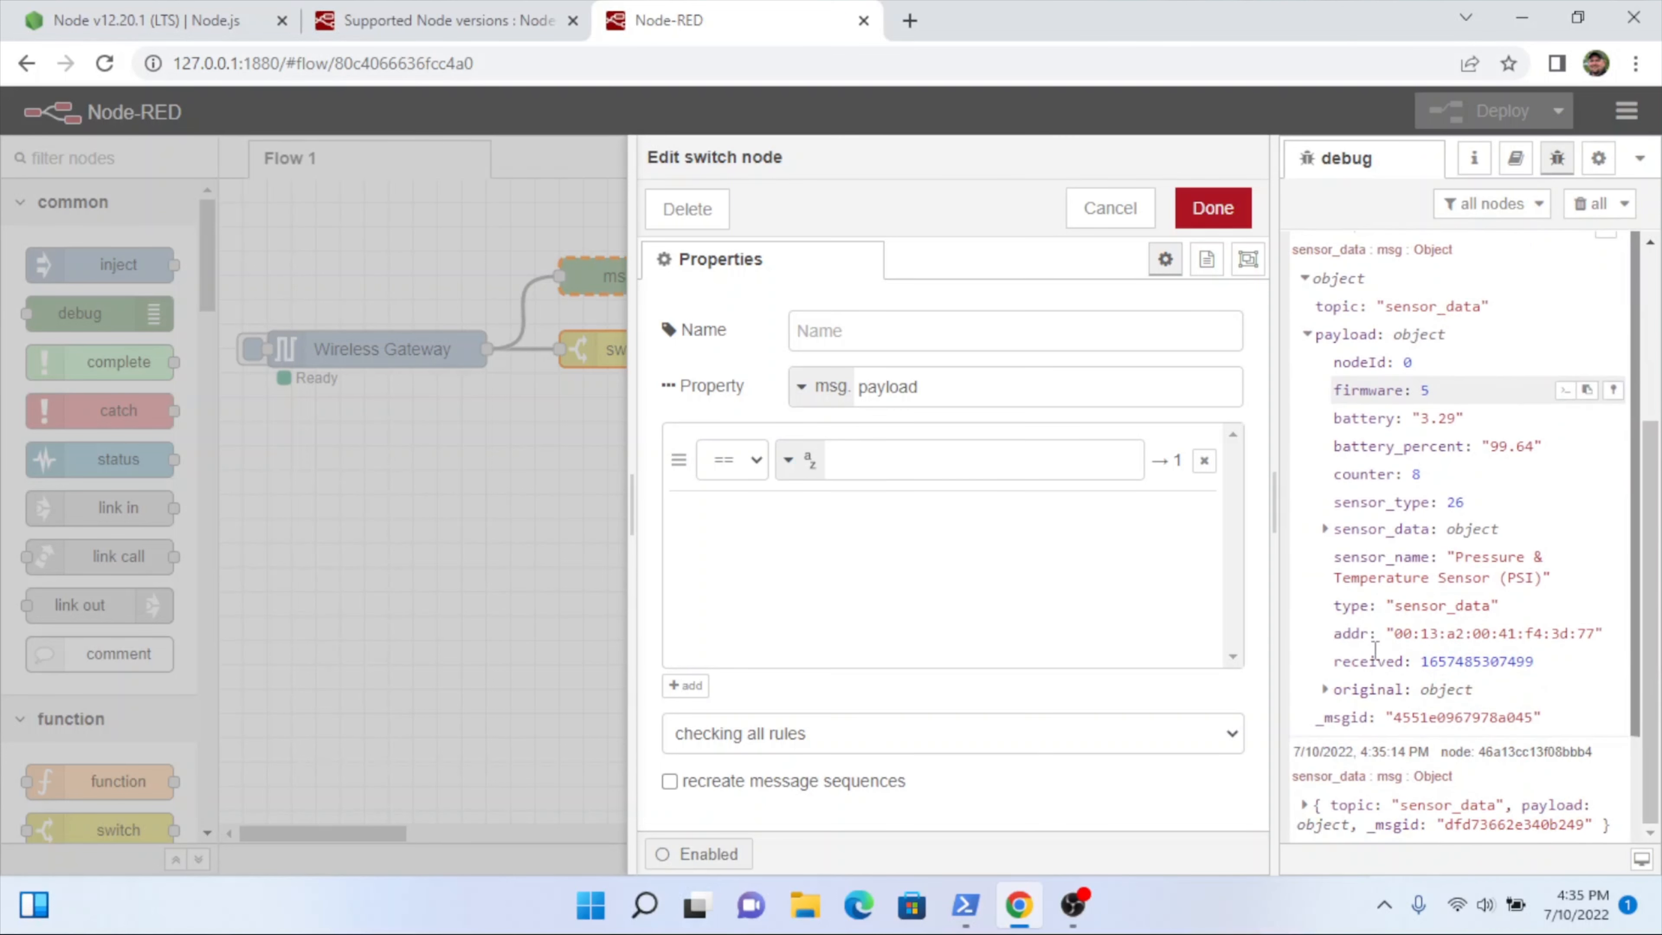
{"action": "scroll", "coordinate": [1375, 650], "scroll_direction": "down", "scroll_amount": 3}
{"action": "scroll", "coordinate": [1625, 395], "scroll_direction": "up", "scroll_amount": 3}
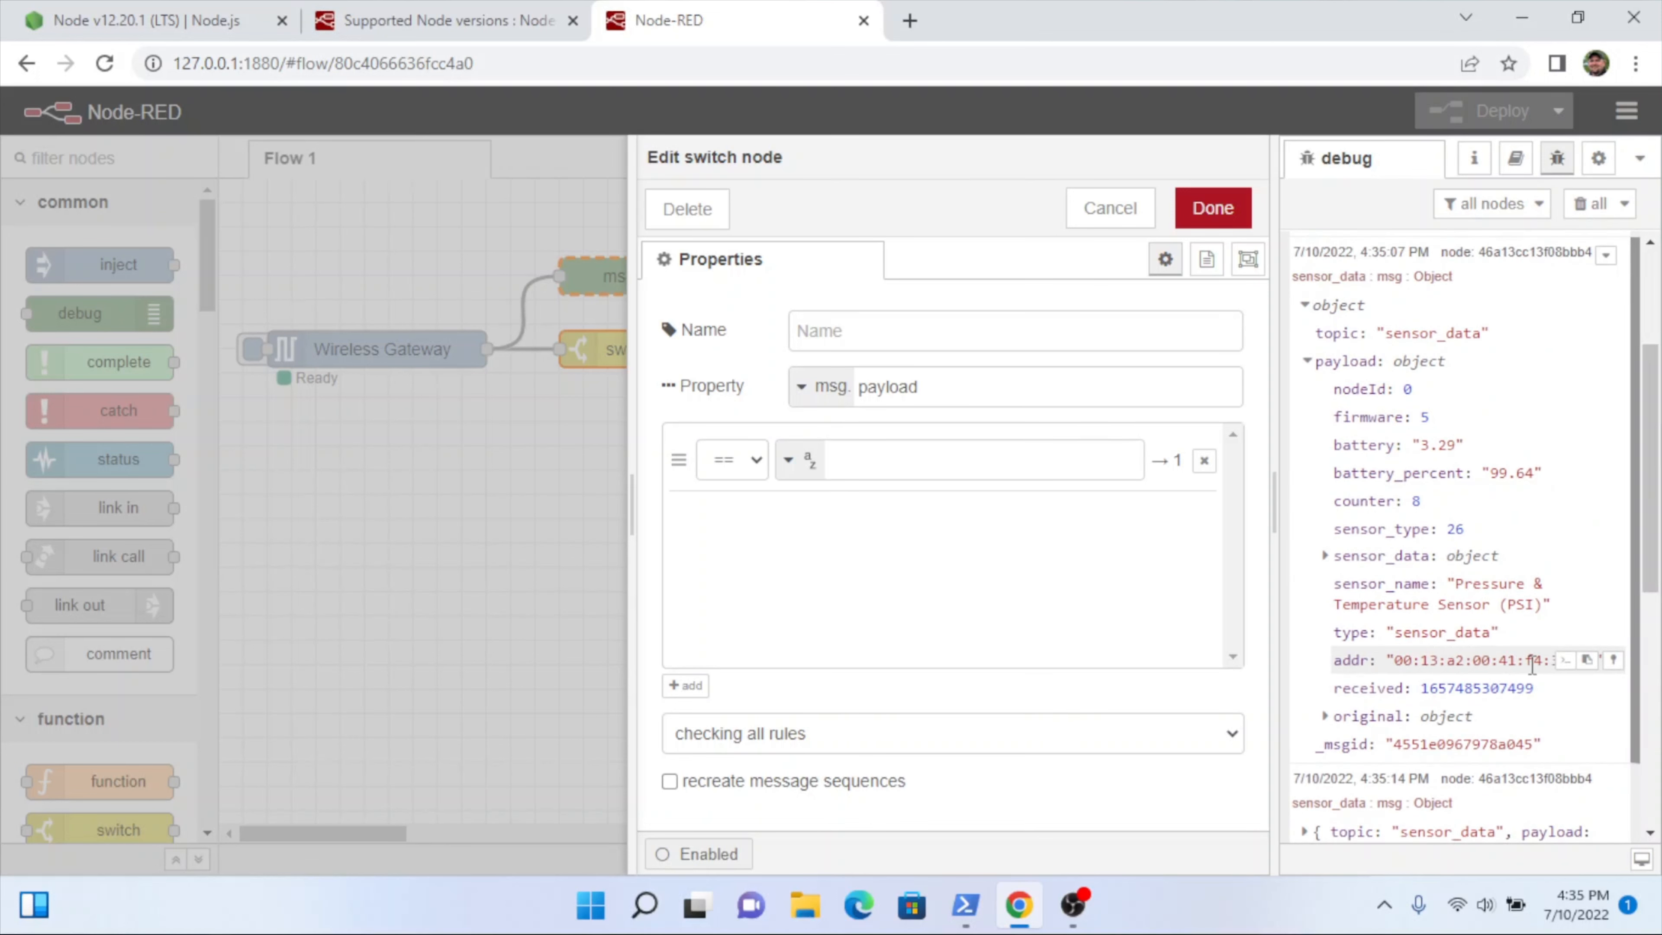
{"action": "left_click", "coordinate": [1565, 660]}
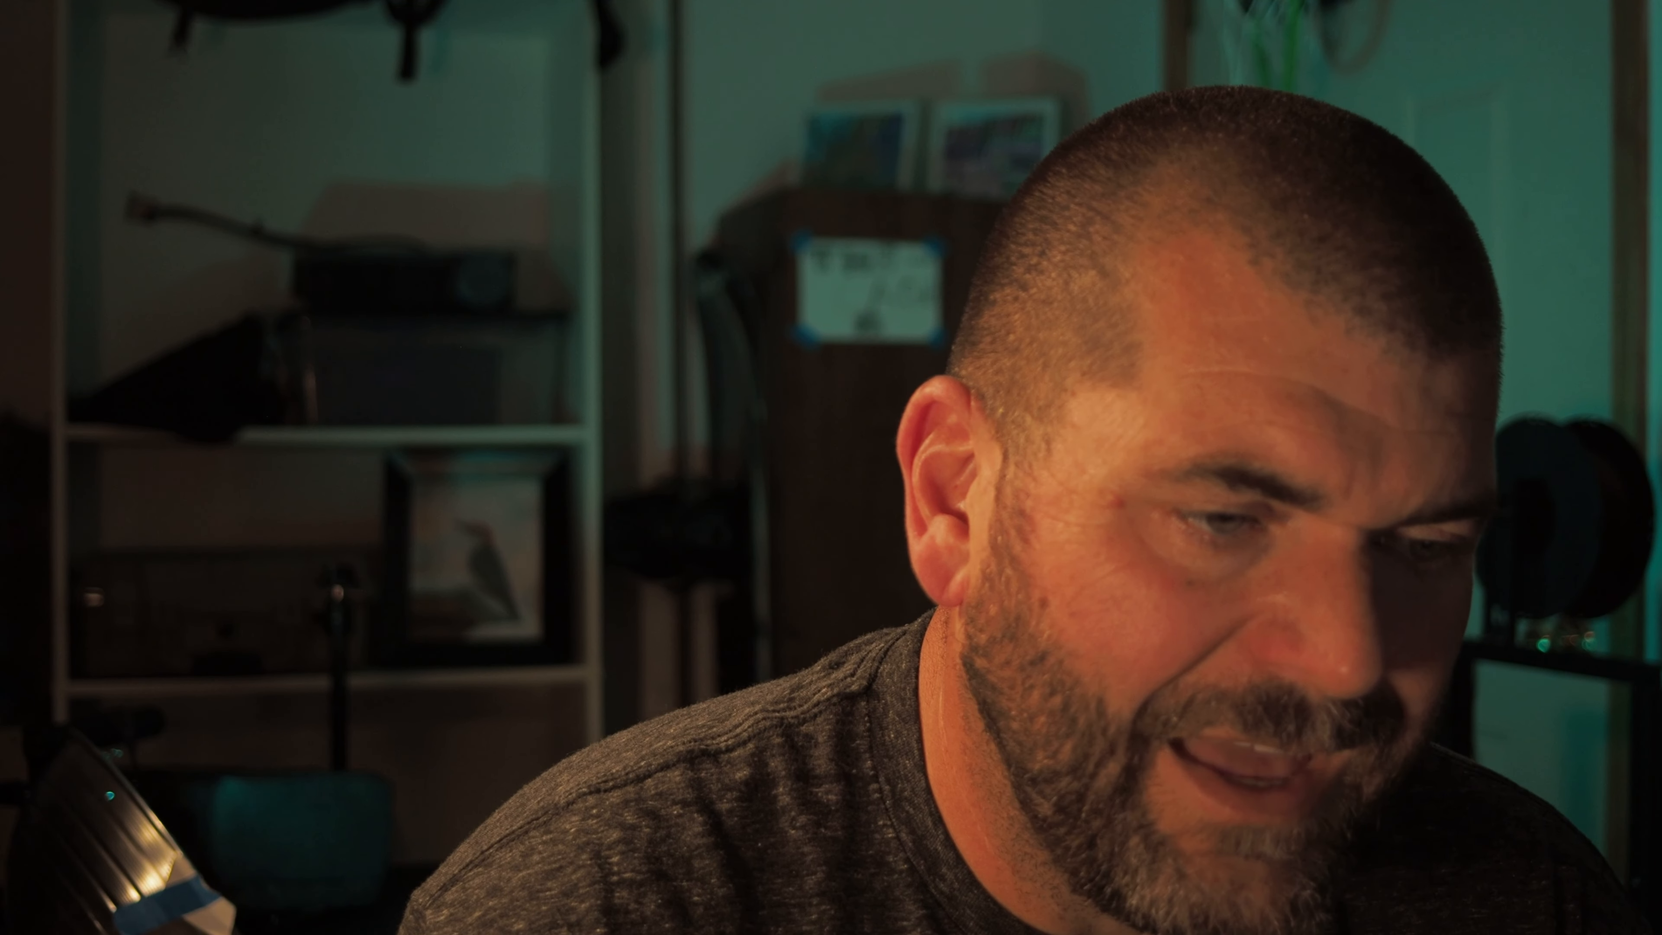
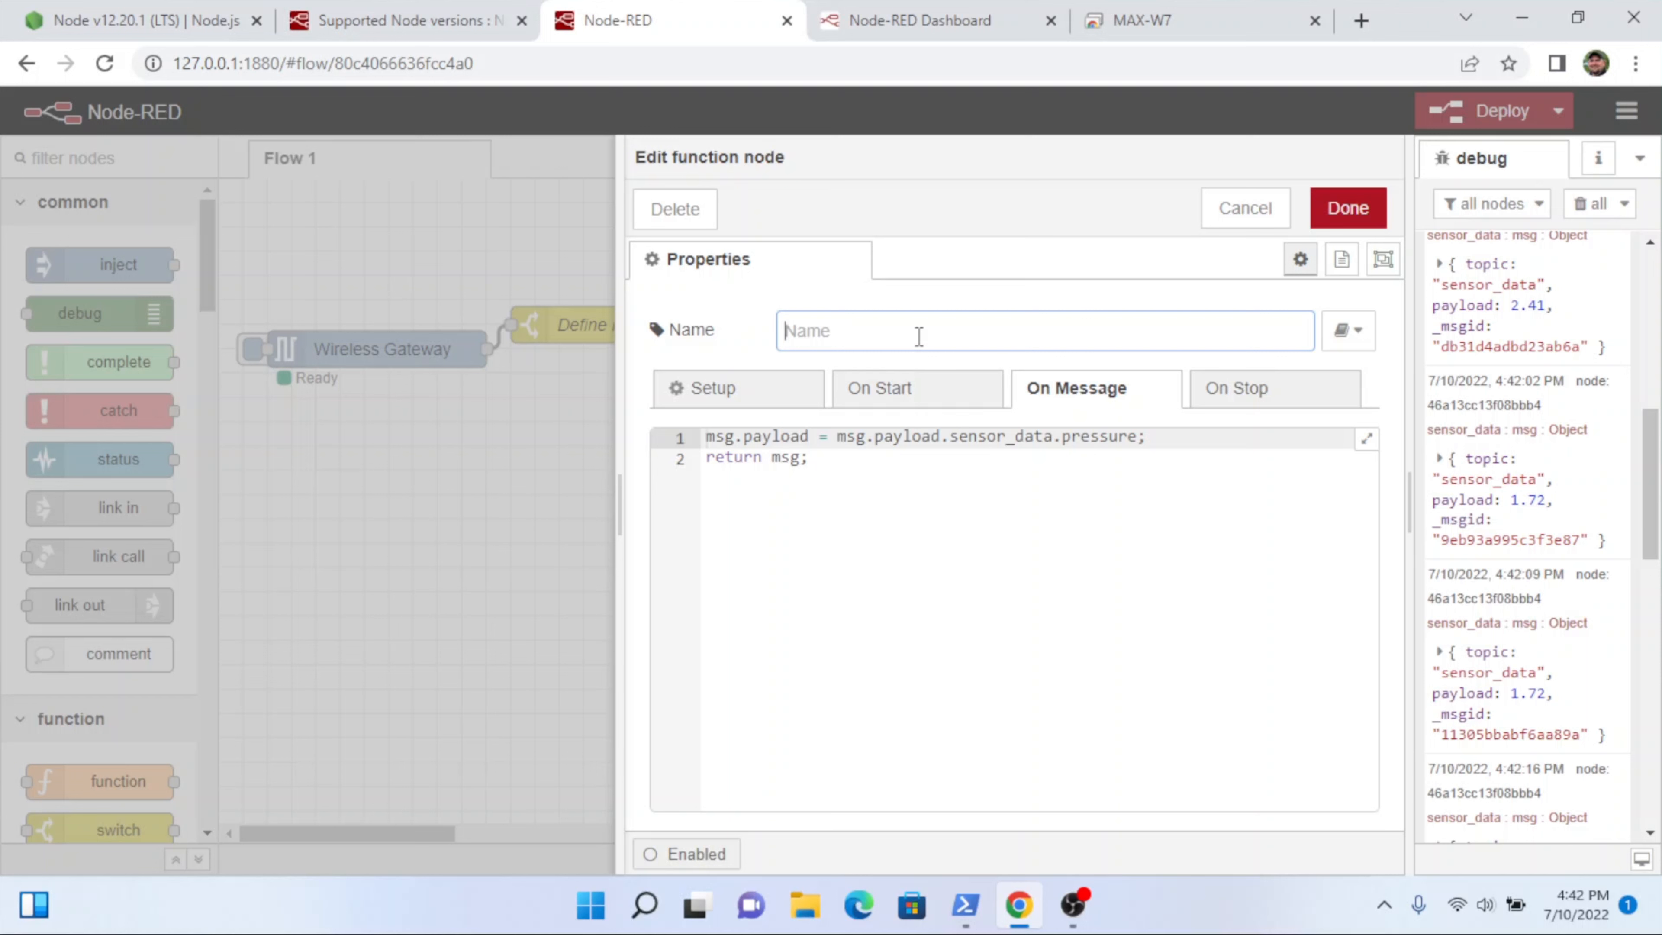
Step: Name the function node "Get pressure reading from sensor", save it, and move it clear of the gauge node
{"action": "type", "text": "Get pressure read"}
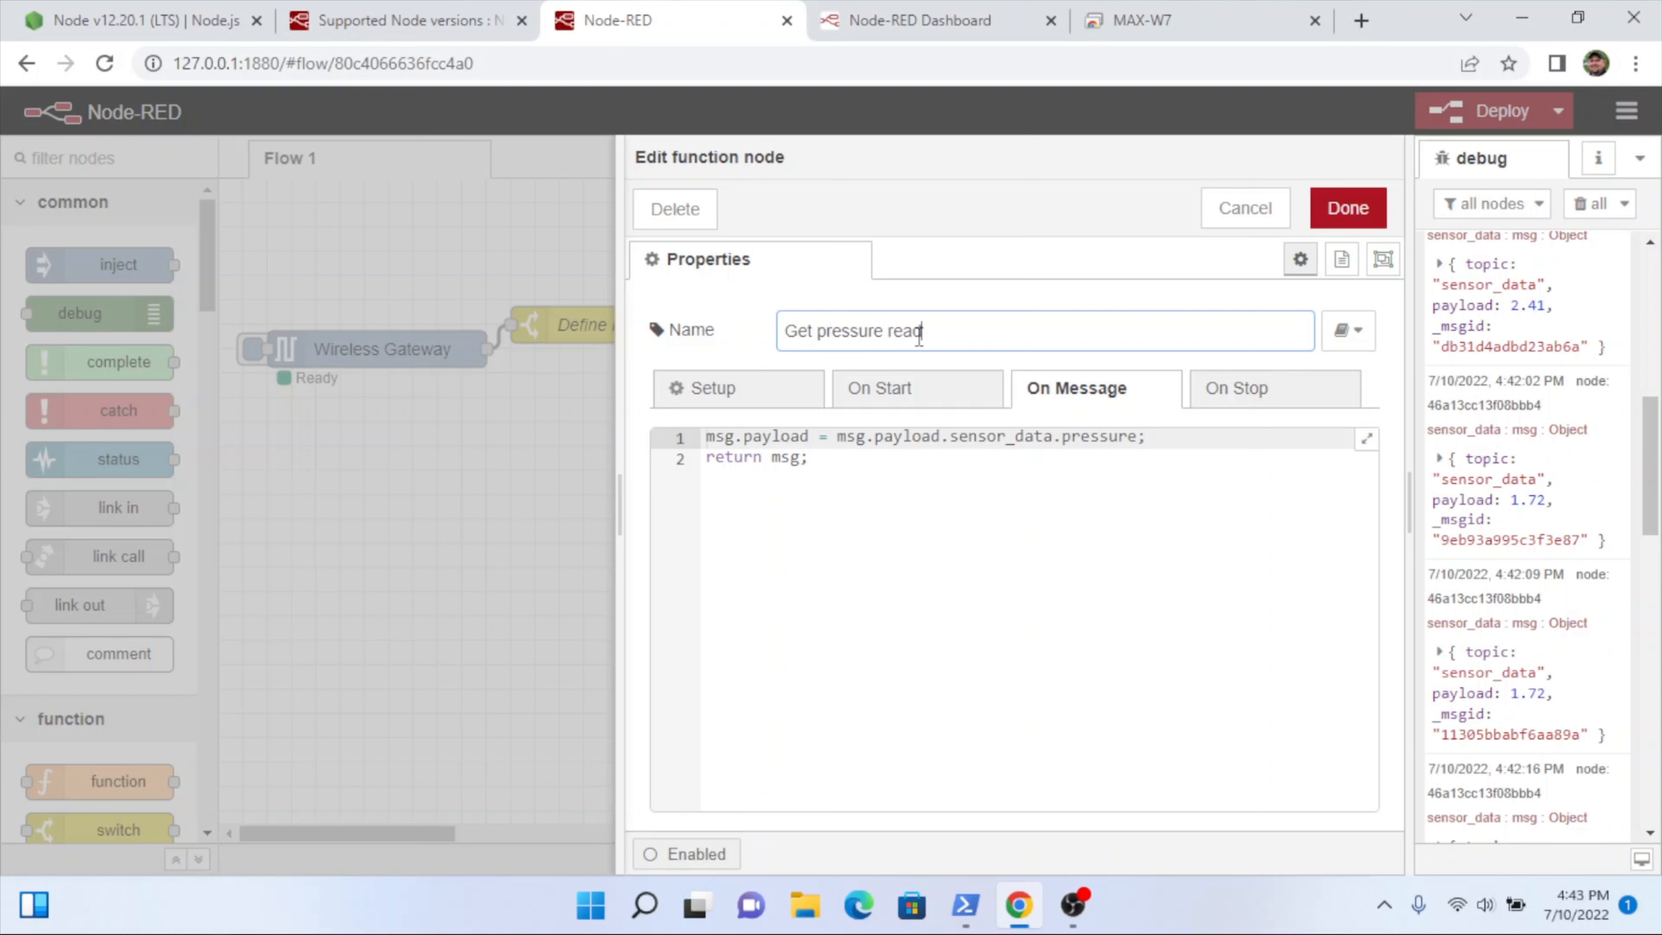
{"action": "type", "text": "ing from se"}
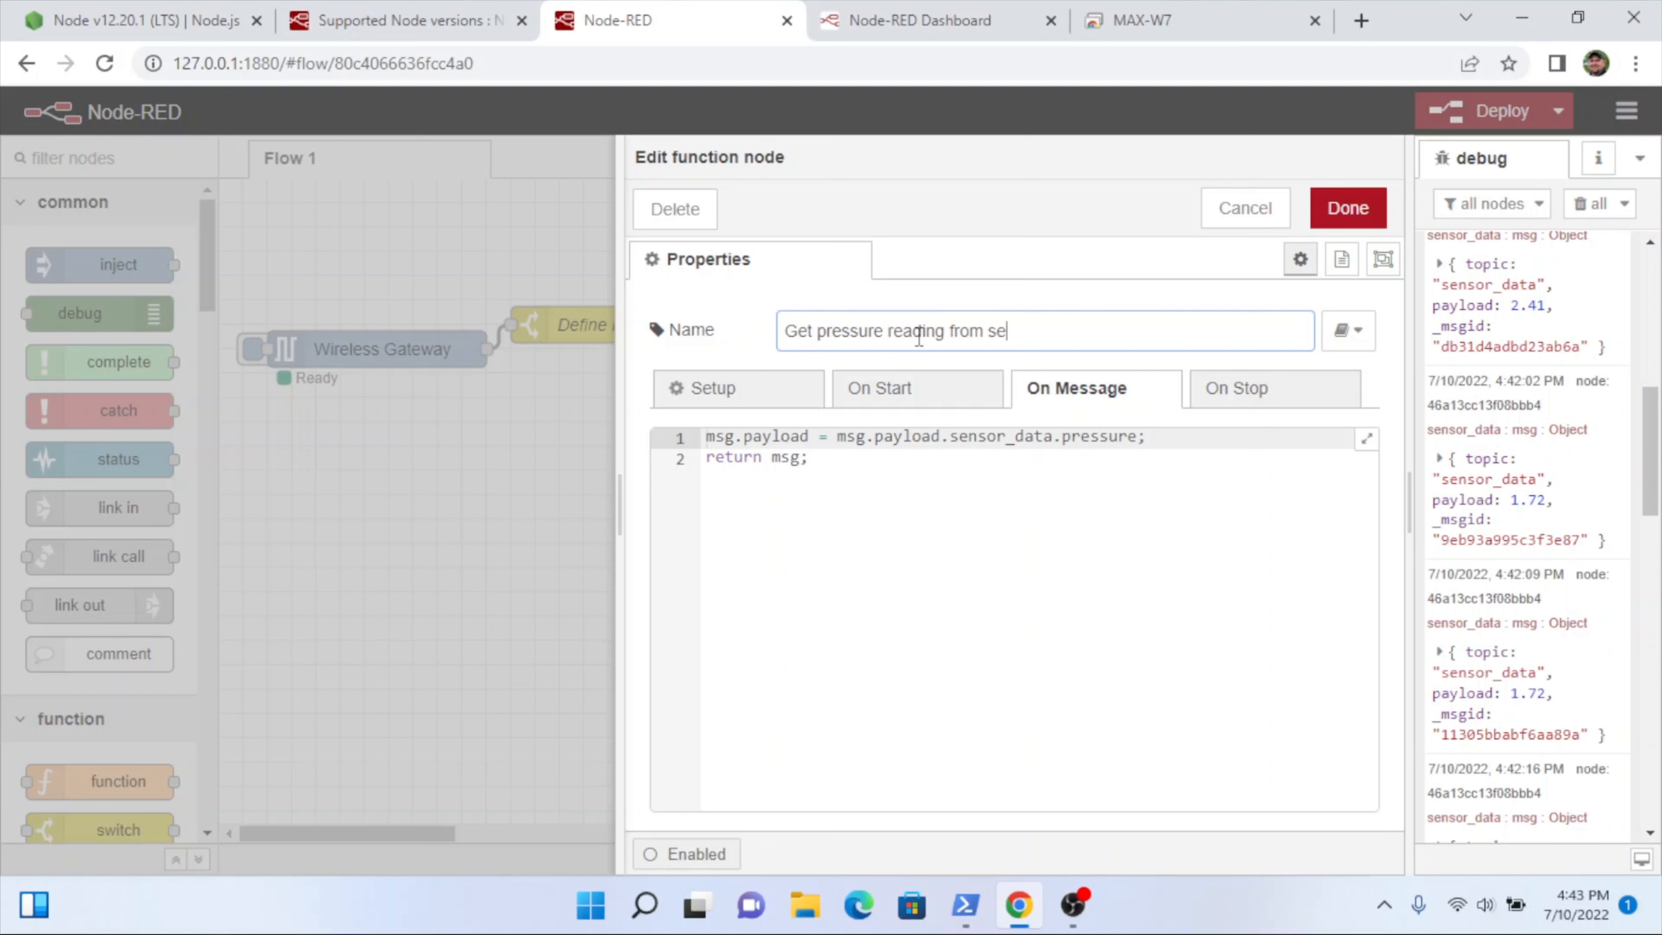
{"action": "type", "text": "nsor"}
{"action": "left_click", "coordinate": [1349, 208]}
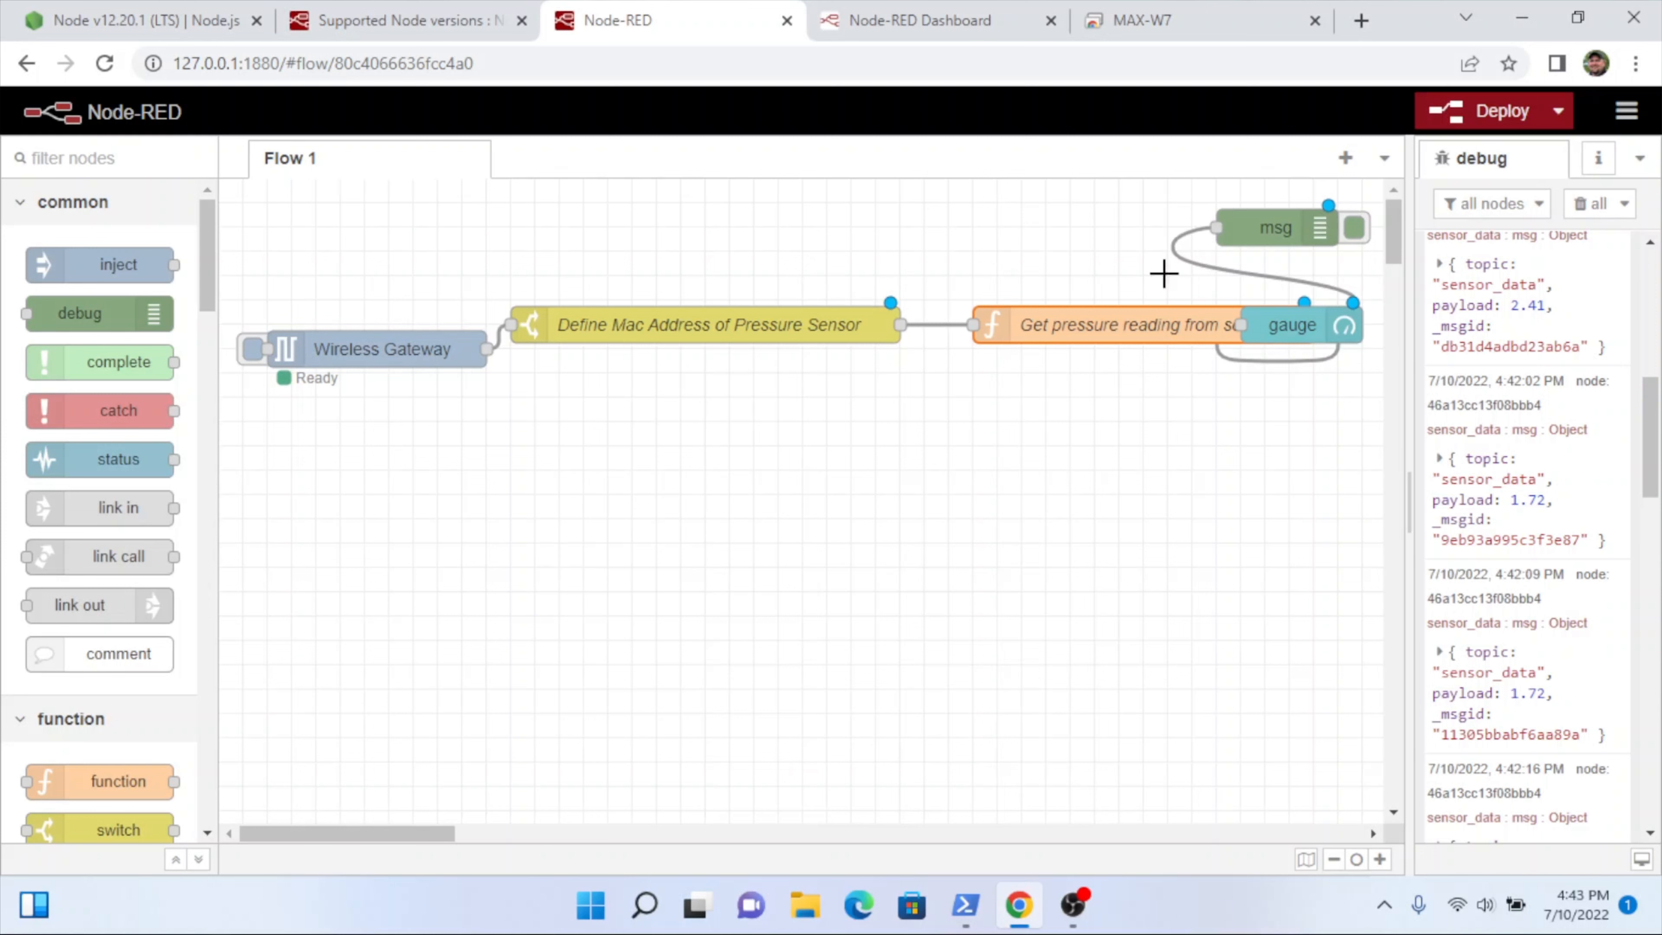
{"action": "left_click_drag", "start_coordinate": [1116, 320], "coordinate": [1013, 269]}
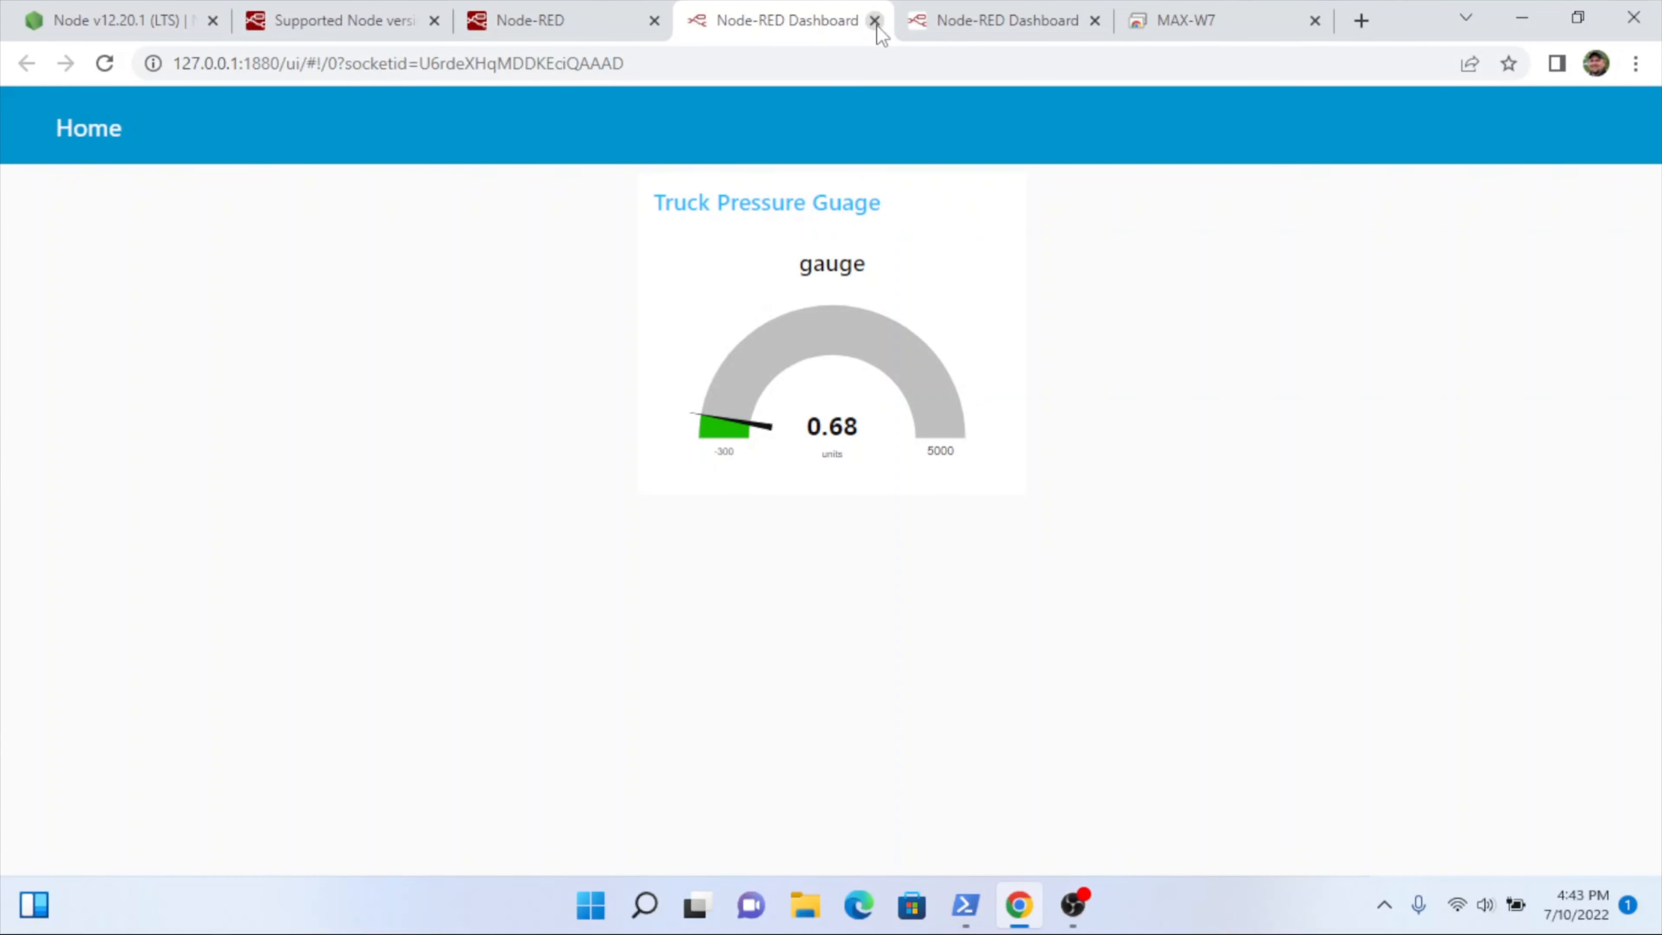
Step: Close the duplicate Node-RED Dashboard page
{"action": "left_click", "coordinate": [875, 20]}
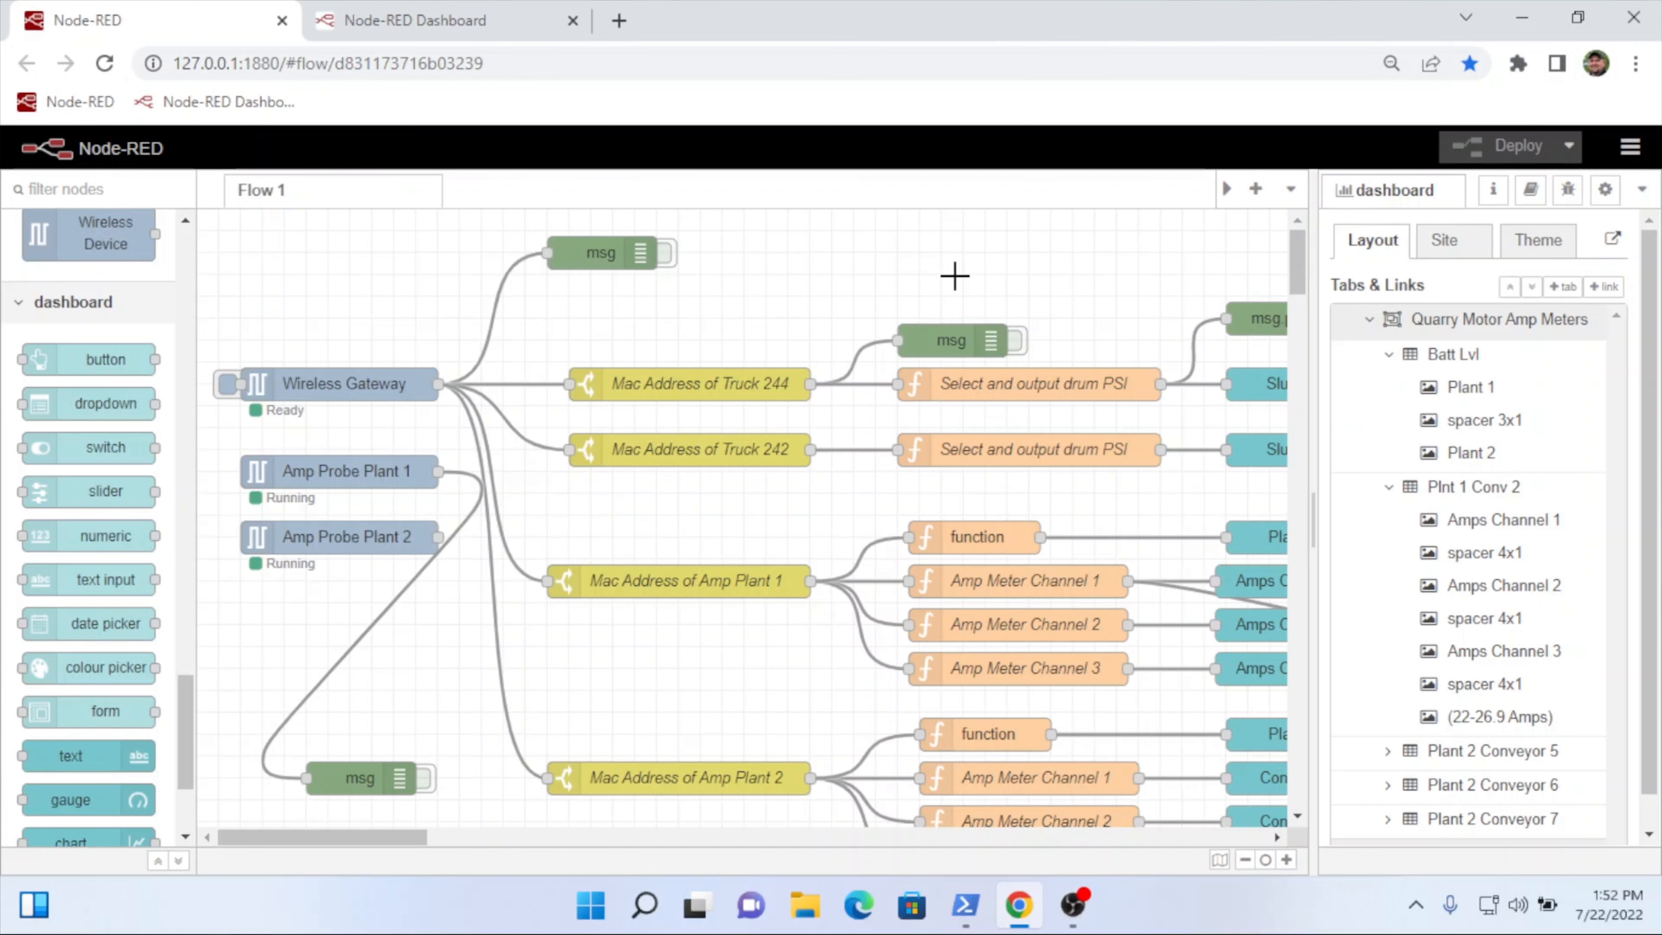
Step: Examine the settings of the Wireless Gateway node and the "Mac Address of Amp Plant 1" switch node without changing them
{"action": "key", "text": "ctrl+minus"}
{"action": "key", "text": "ctrl+minus"}
{"action": "key", "text": "ctrl+minus"}
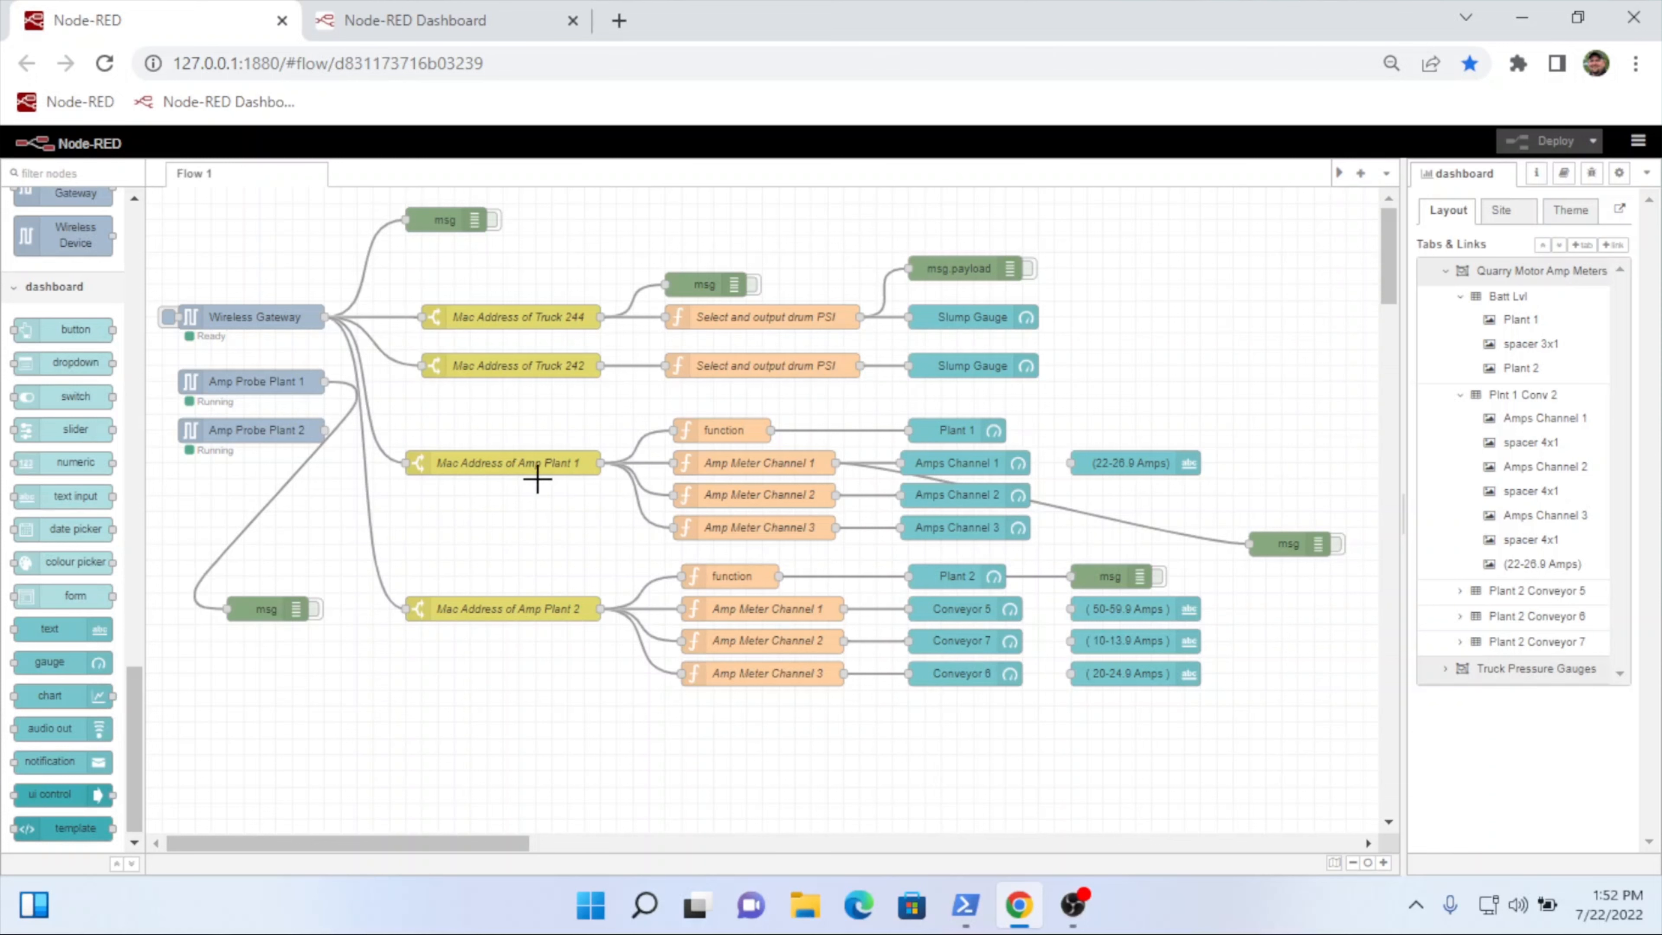
{"action": "double_click", "coordinate": [233, 318]}
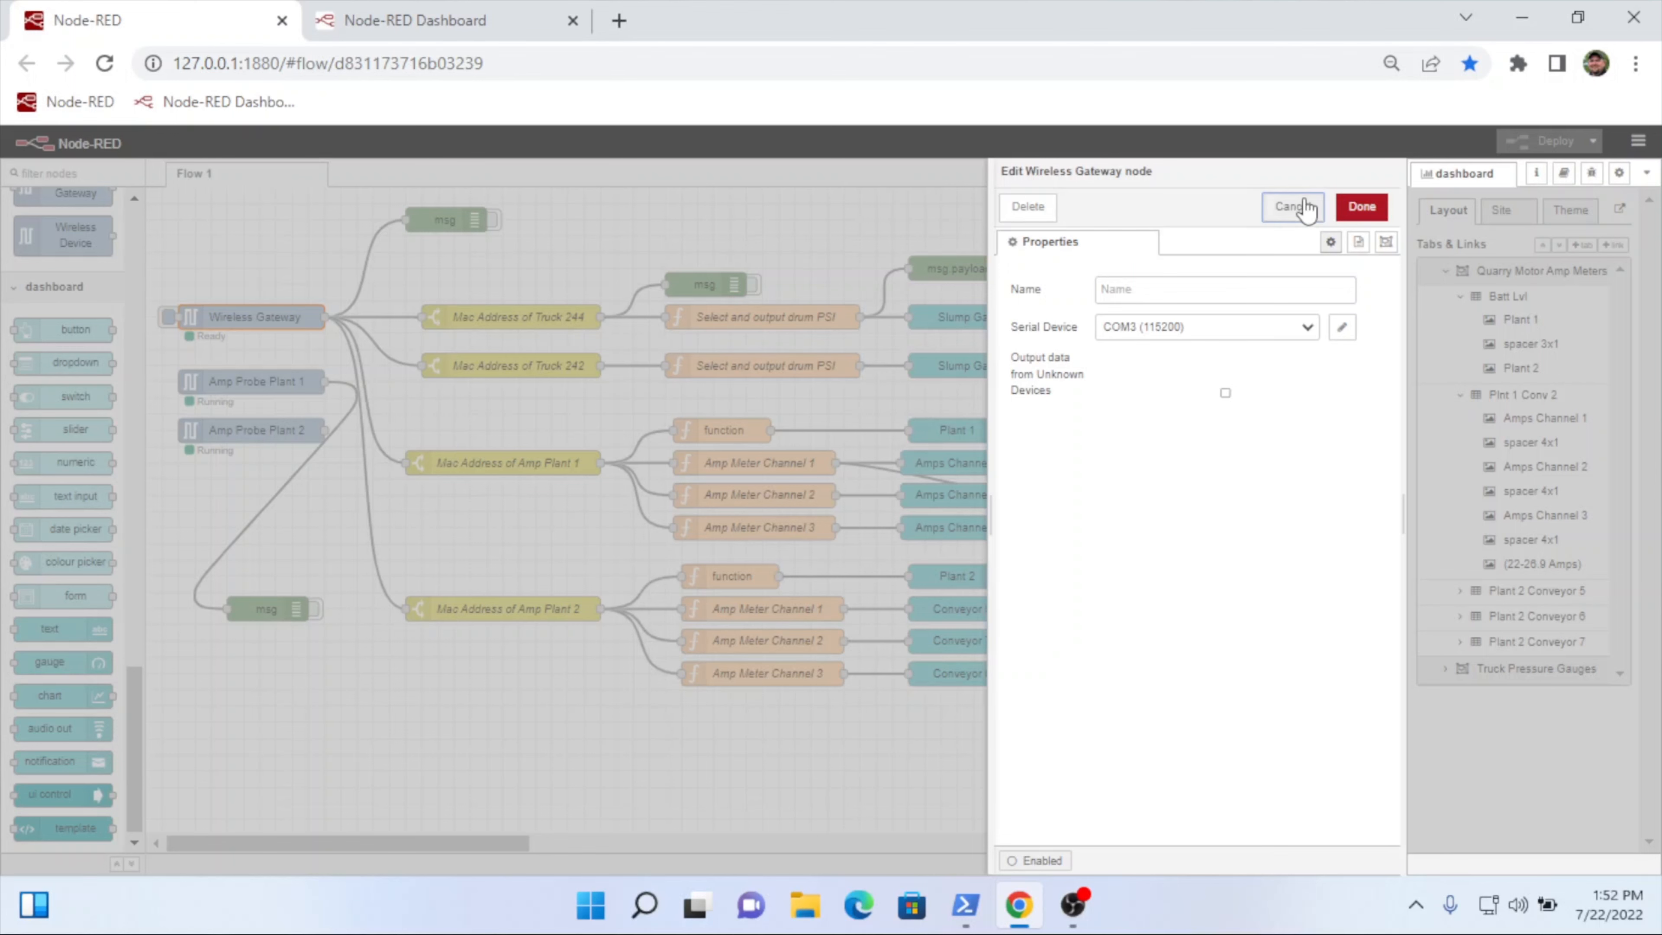
{"action": "left_click", "coordinate": [1291, 205]}
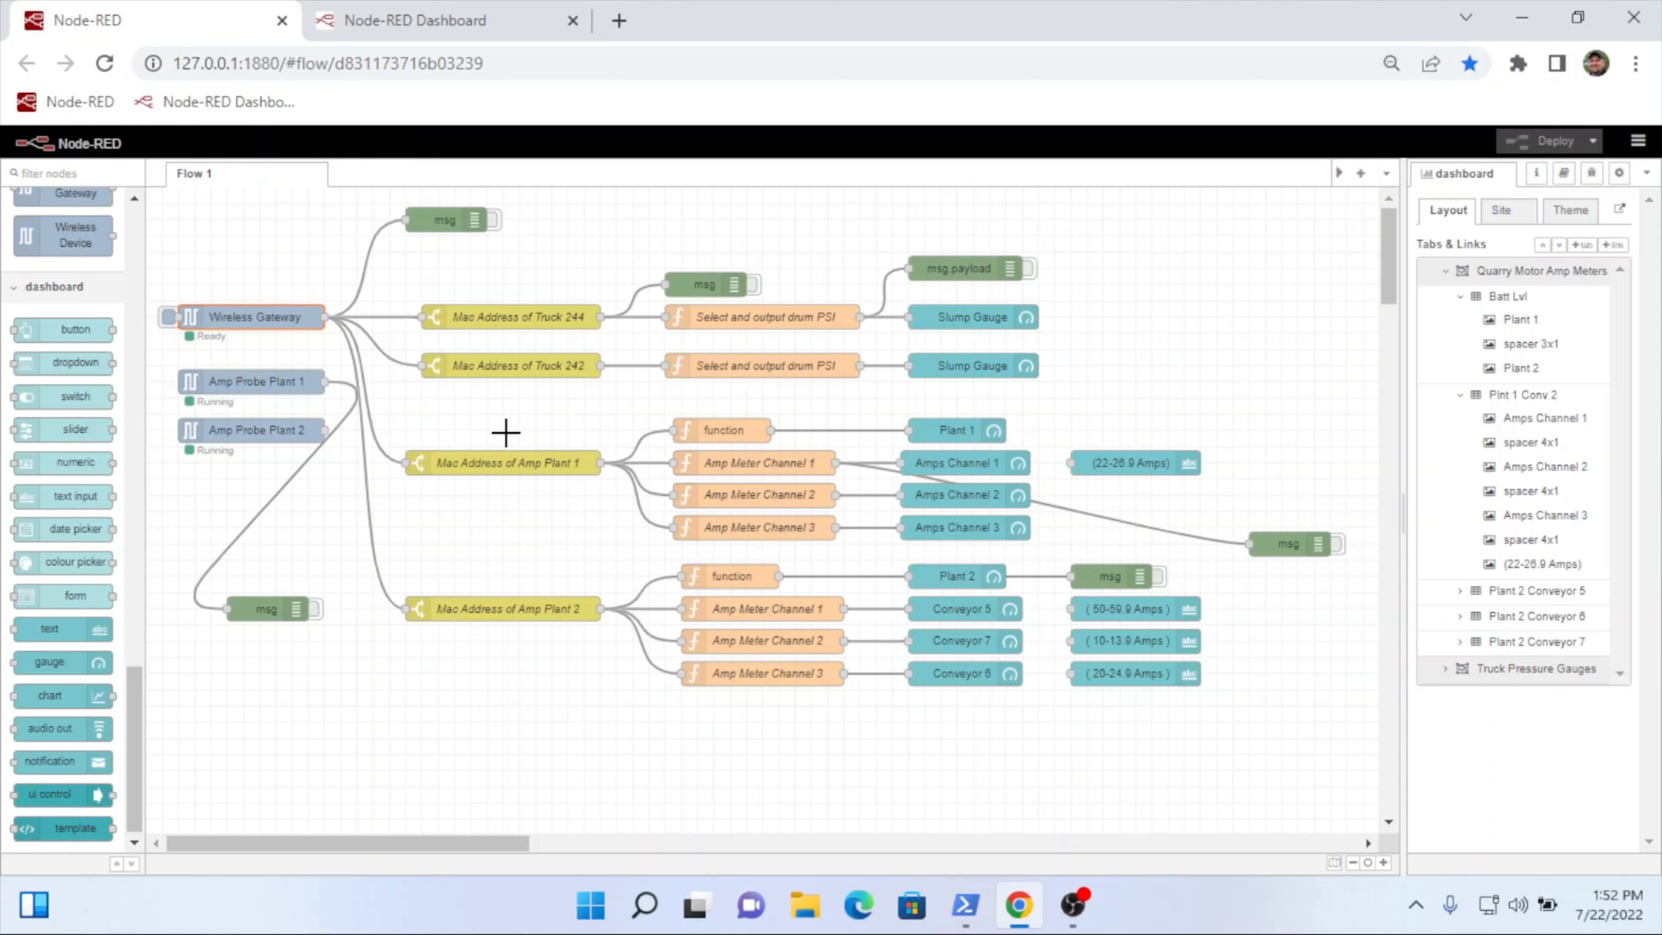
{"action": "double_click", "coordinate": [504, 464]}
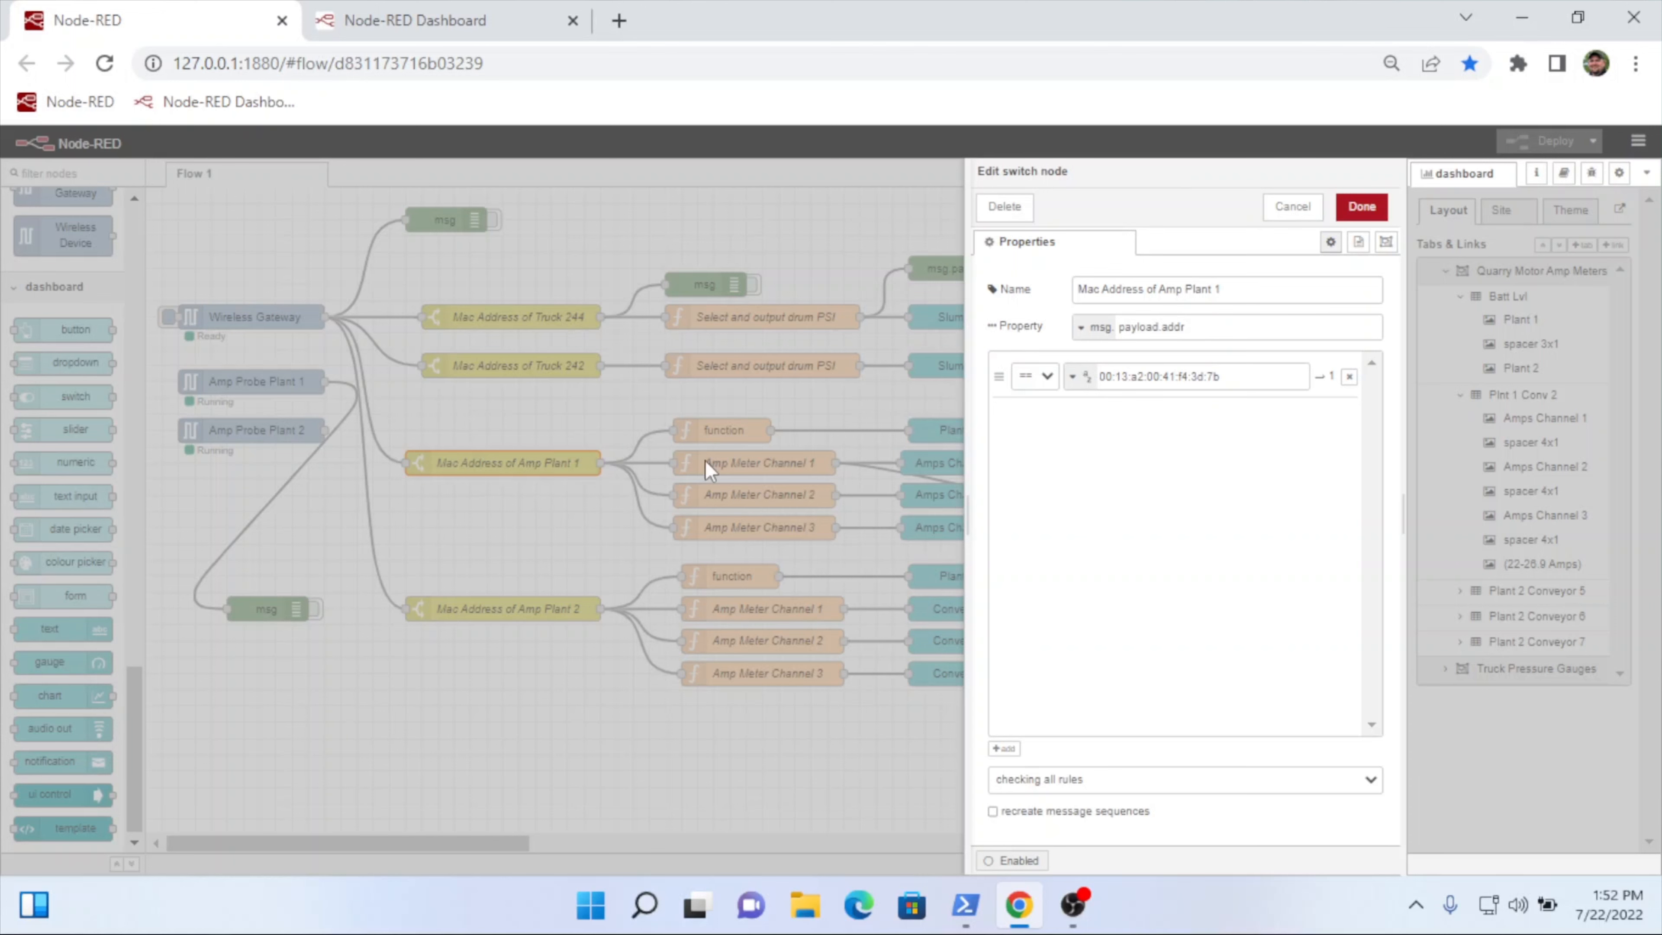
{"action": "left_click", "coordinate": [1302, 208]}
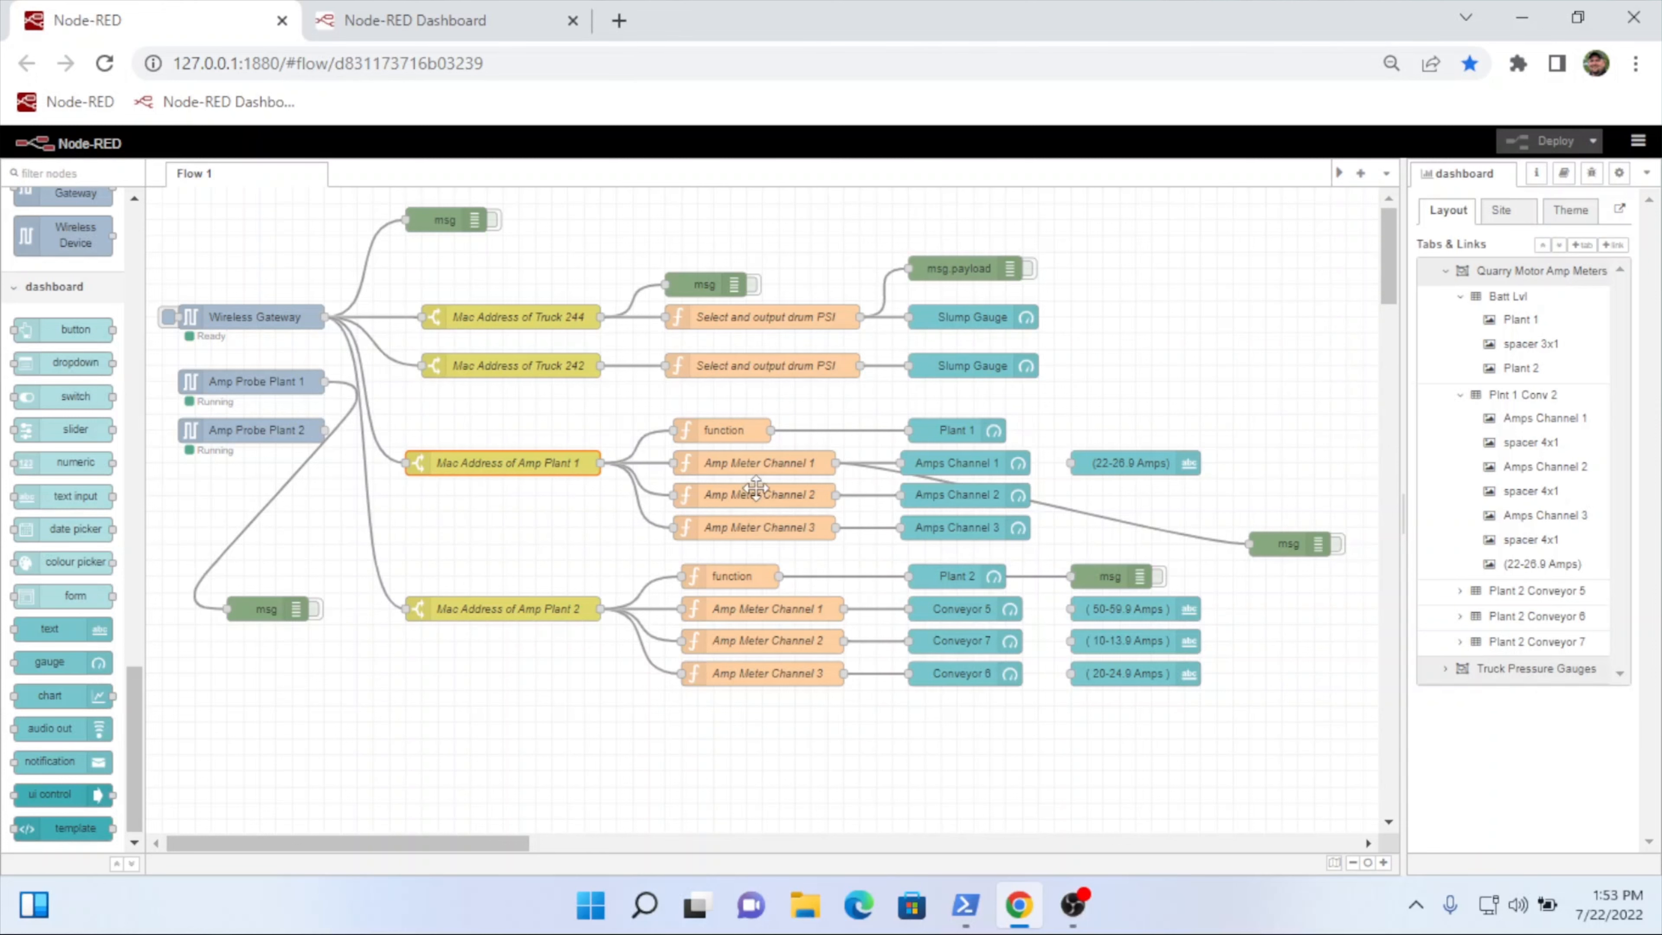
Step: Examine which sensor_data channel the On Message code of Plant 1's Amp Meter Channel 1, 2 and 3 function nodes reads
{"action": "double_click", "coordinate": [759, 462]}
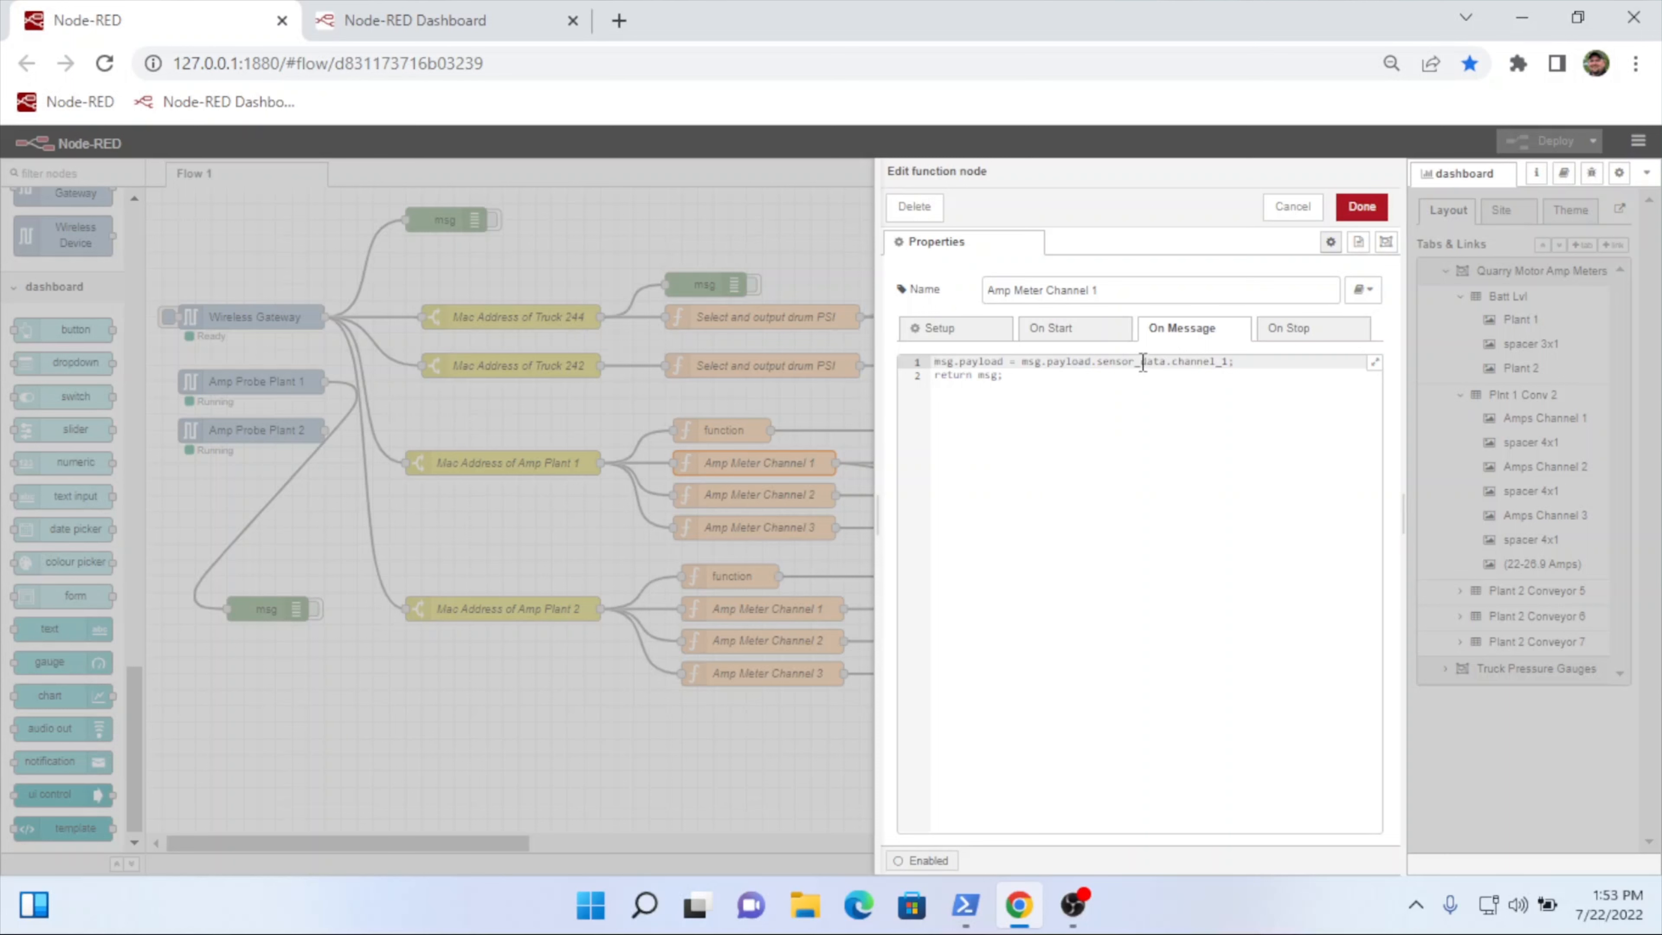
{"action": "left_click_drag", "start_coordinate": [1149, 364], "coordinate": [1236, 366]}
{"action": "left_click", "coordinate": [1292, 208]}
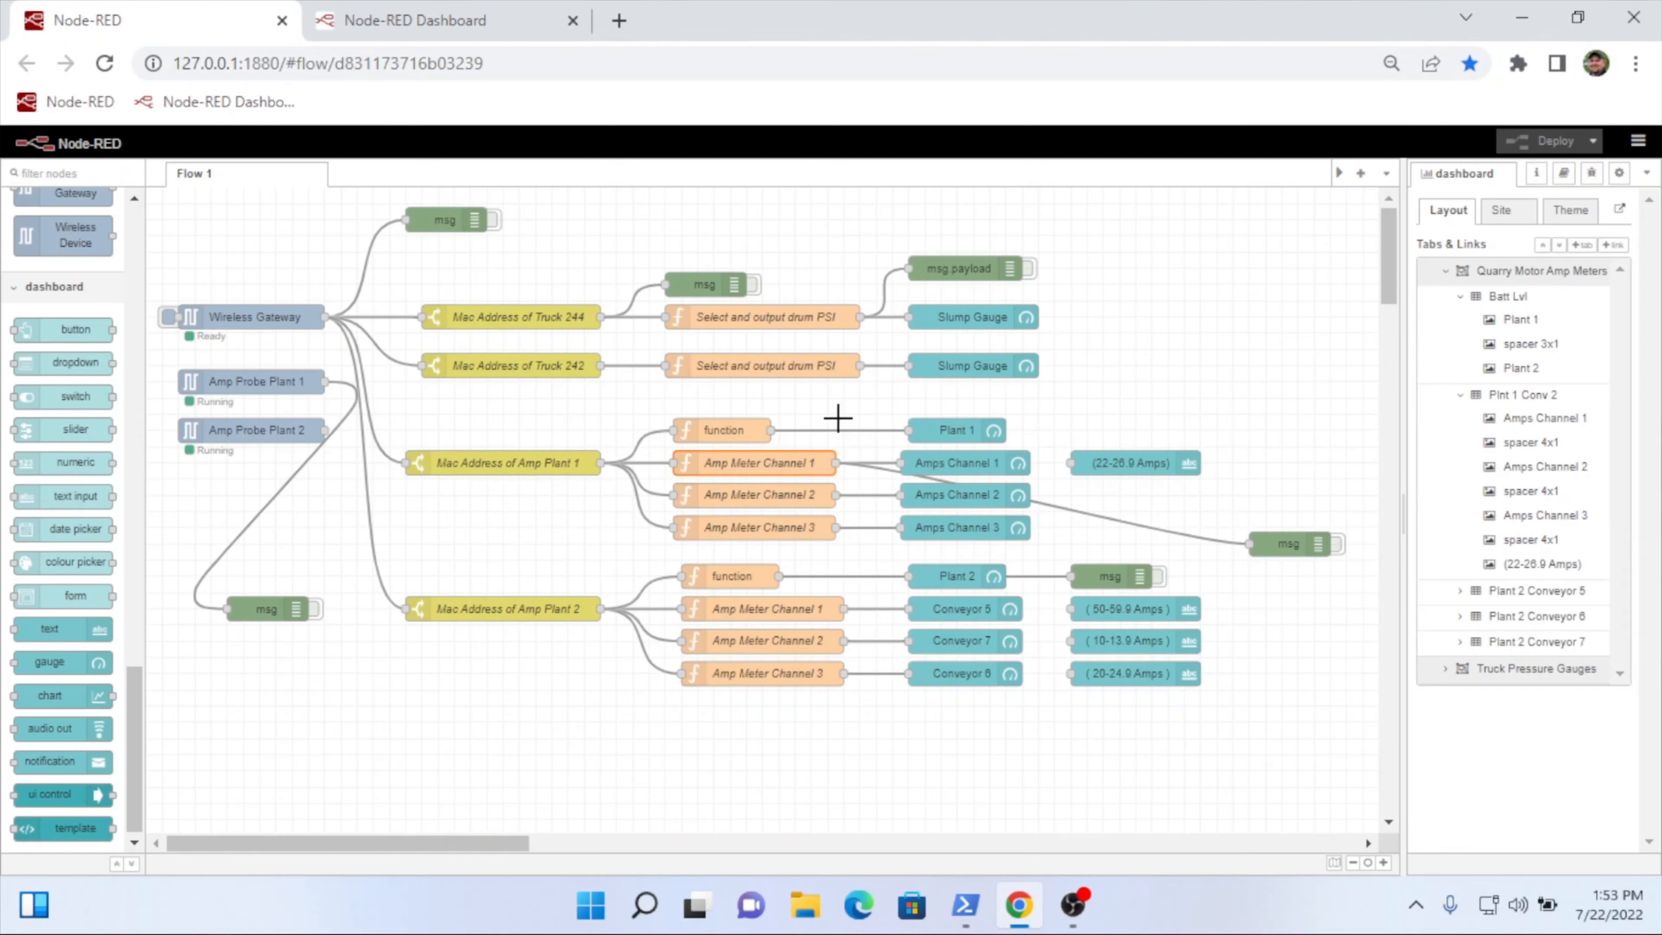
{"action": "double_click", "coordinate": [742, 497]}
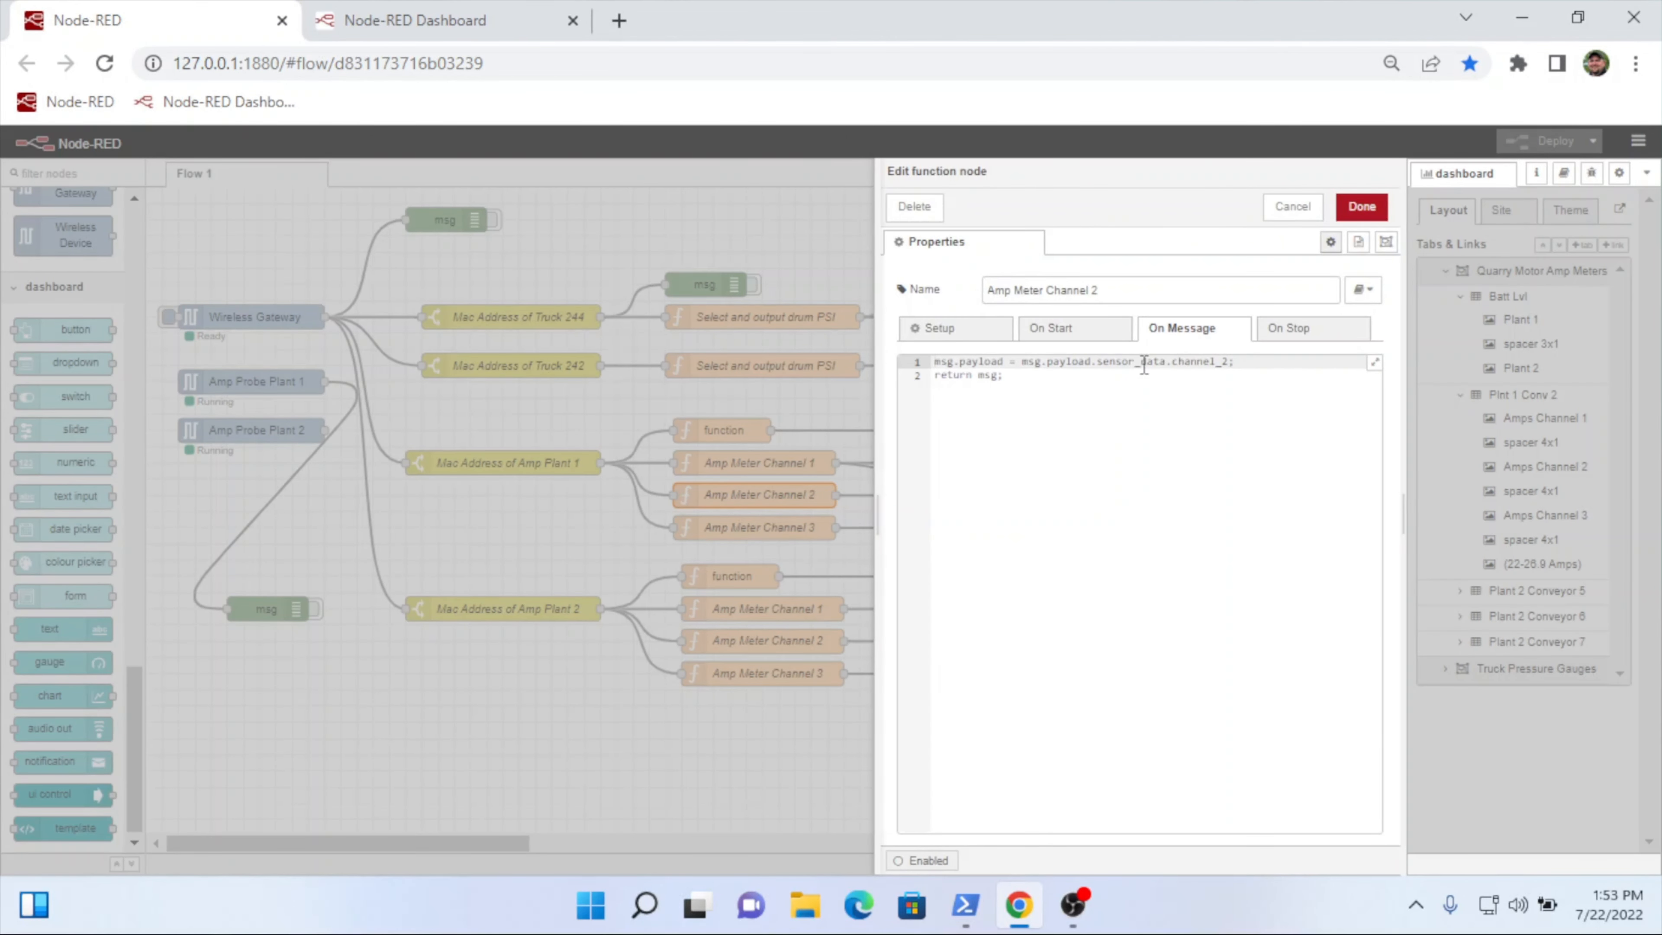
{"action": "left_click_drag", "start_coordinate": [1144, 365], "coordinate": [1248, 367]}
{"action": "left_click", "coordinate": [1292, 207]}
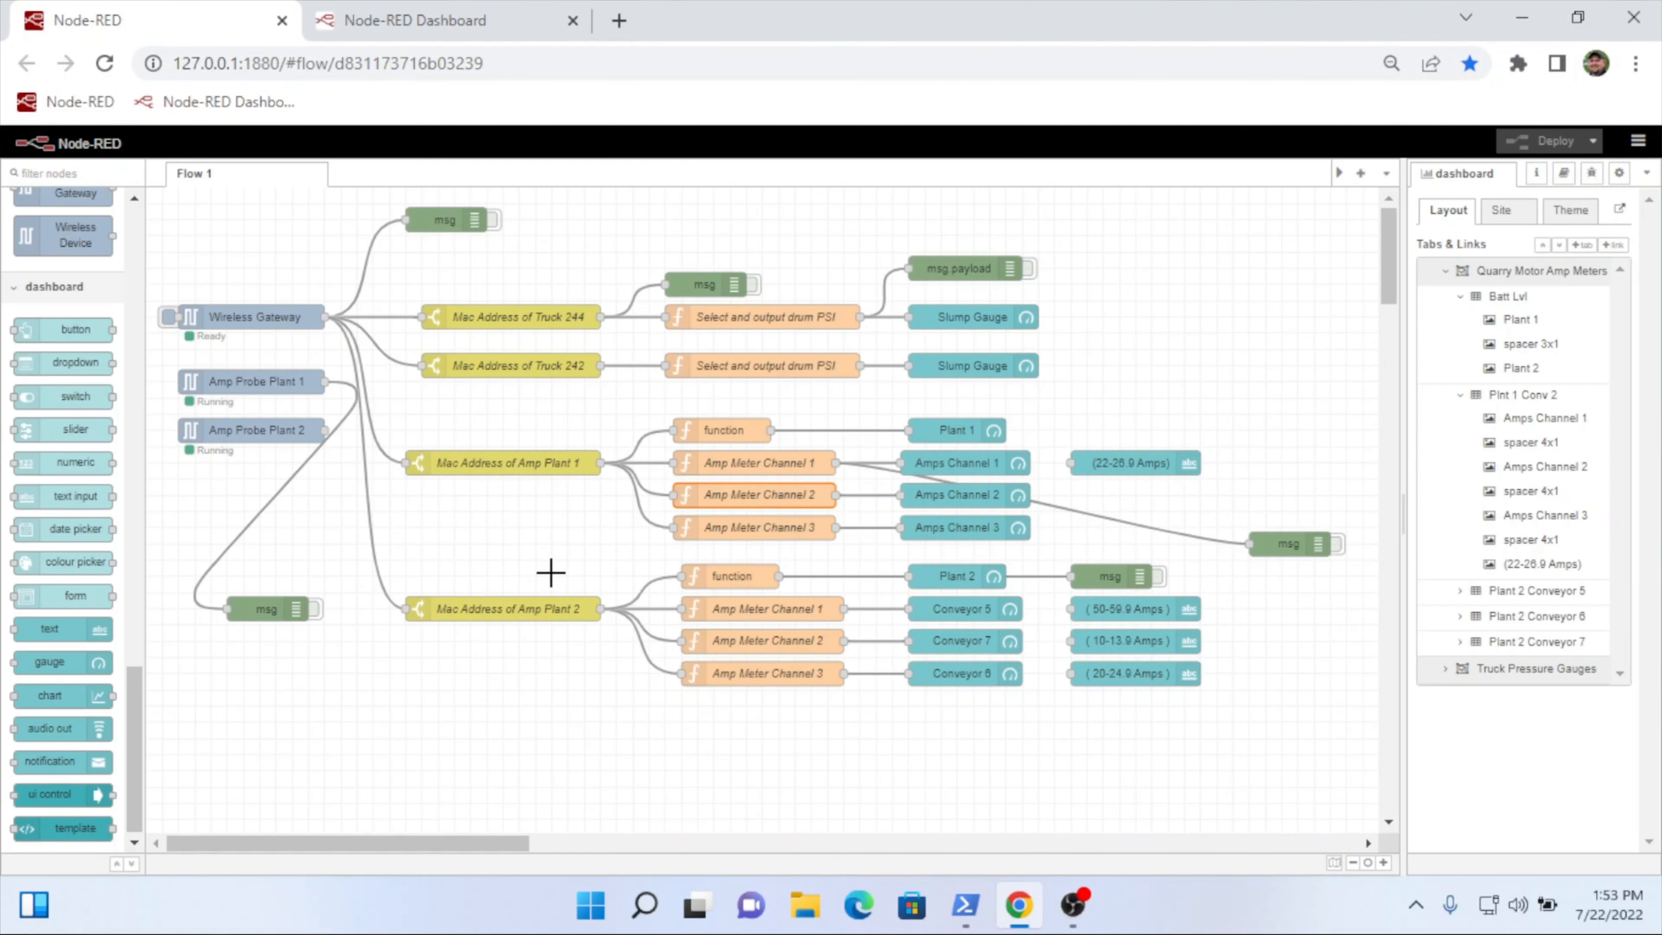
{"action": "double_click", "coordinate": [695, 523]}
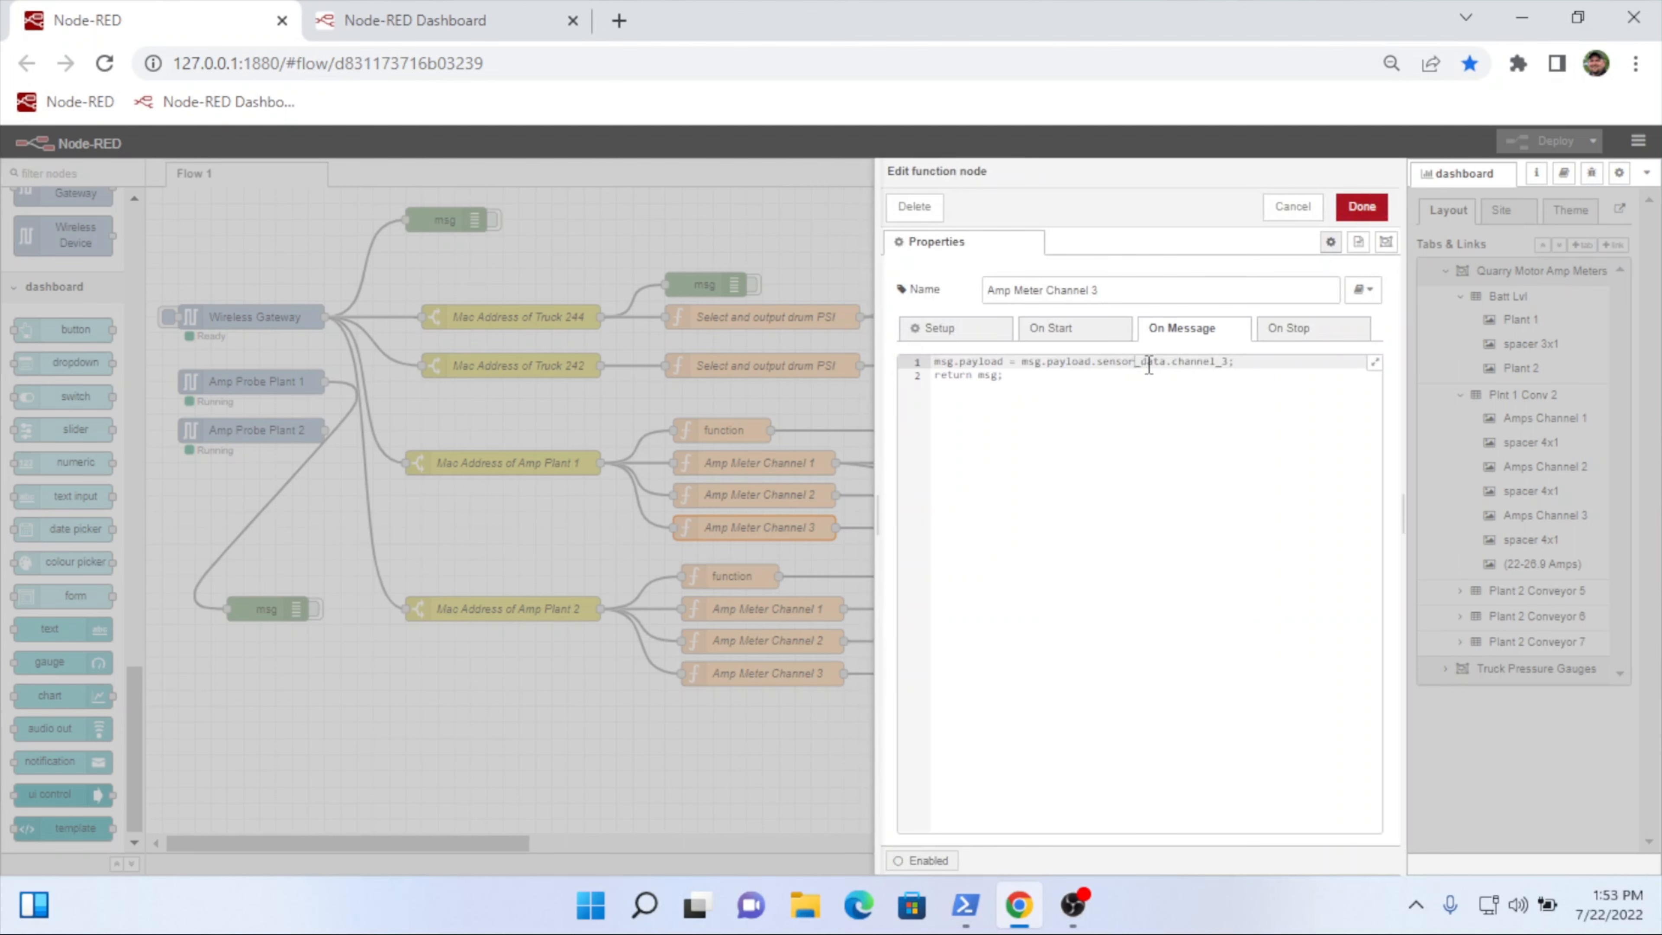
{"action": "left_click_drag", "start_coordinate": [1148, 365], "coordinate": [1239, 365]}
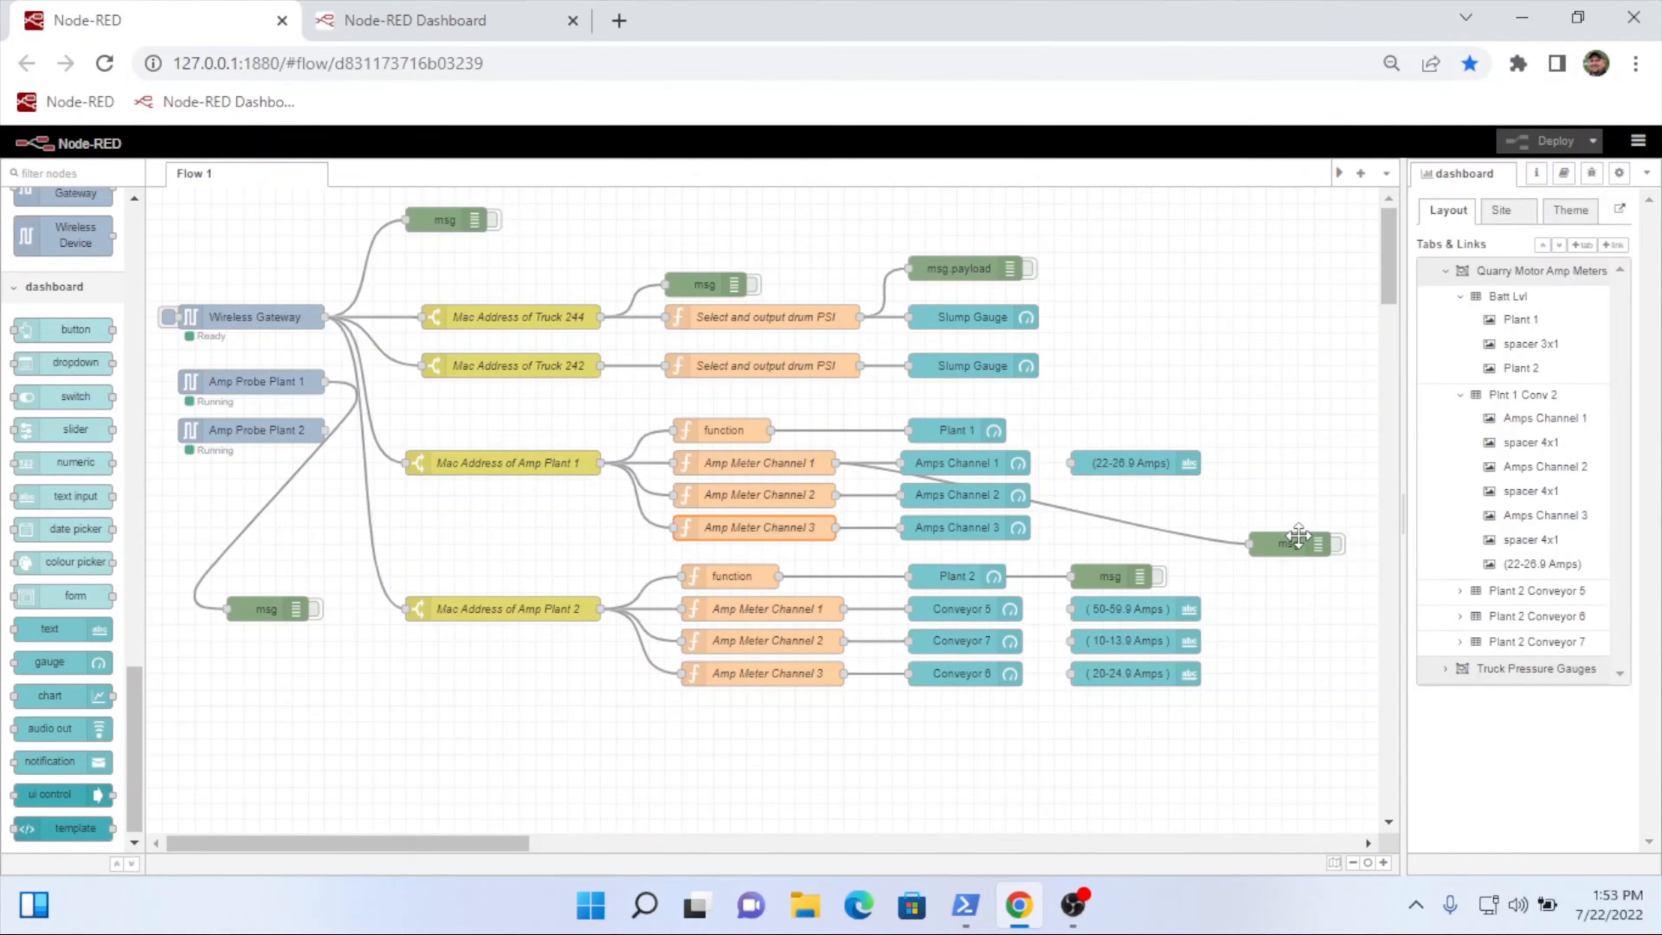
Step: Delete the wire from Plant 1's Amp Meter Channel 1 to the msg debug node and reconnect the two nodes
{"action": "left_click", "coordinate": [1206, 537]}
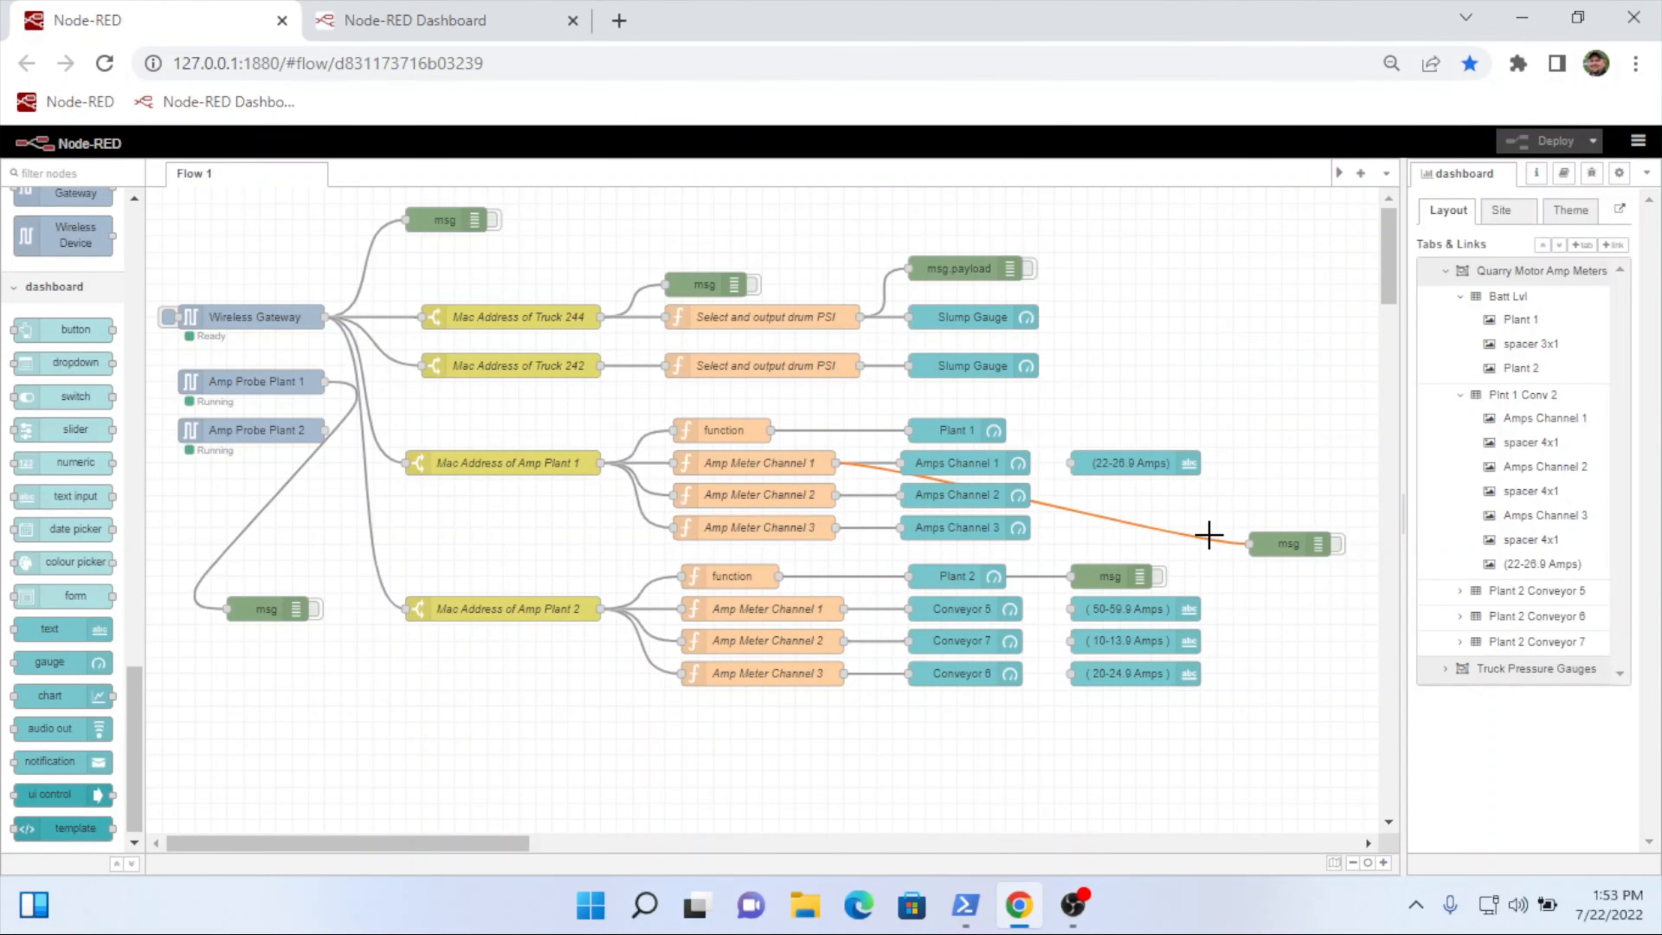
{"action": "key", "text": "Delete"}
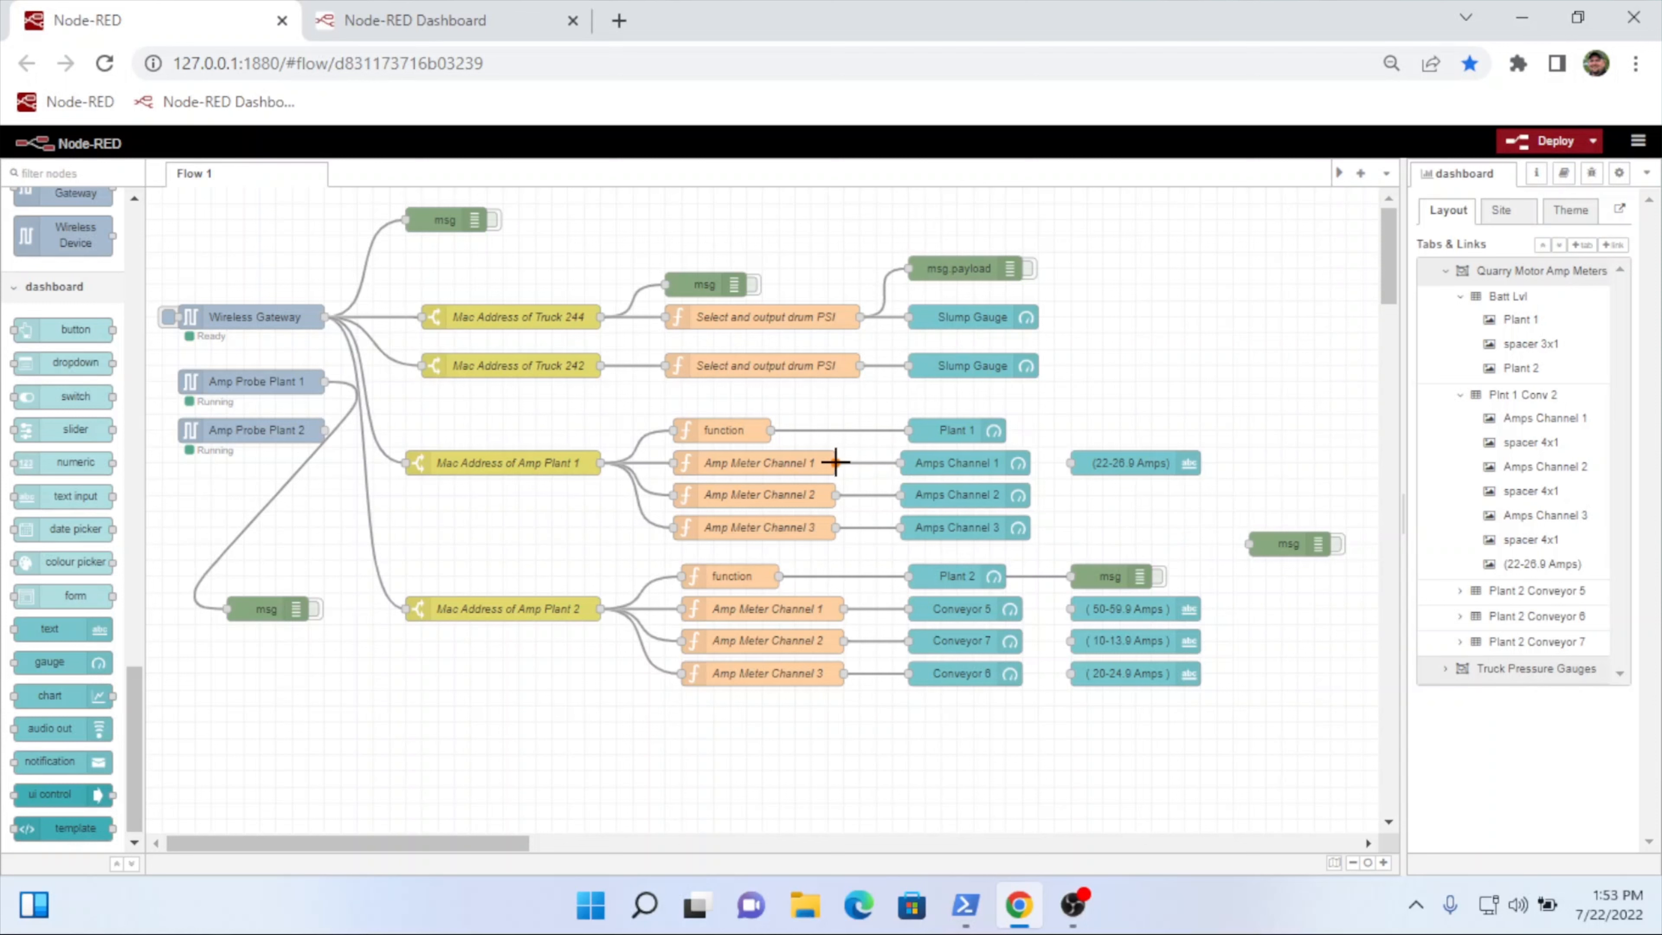
{"action": "left_click_drag", "start_coordinate": [835, 462], "coordinate": [1260, 546]}
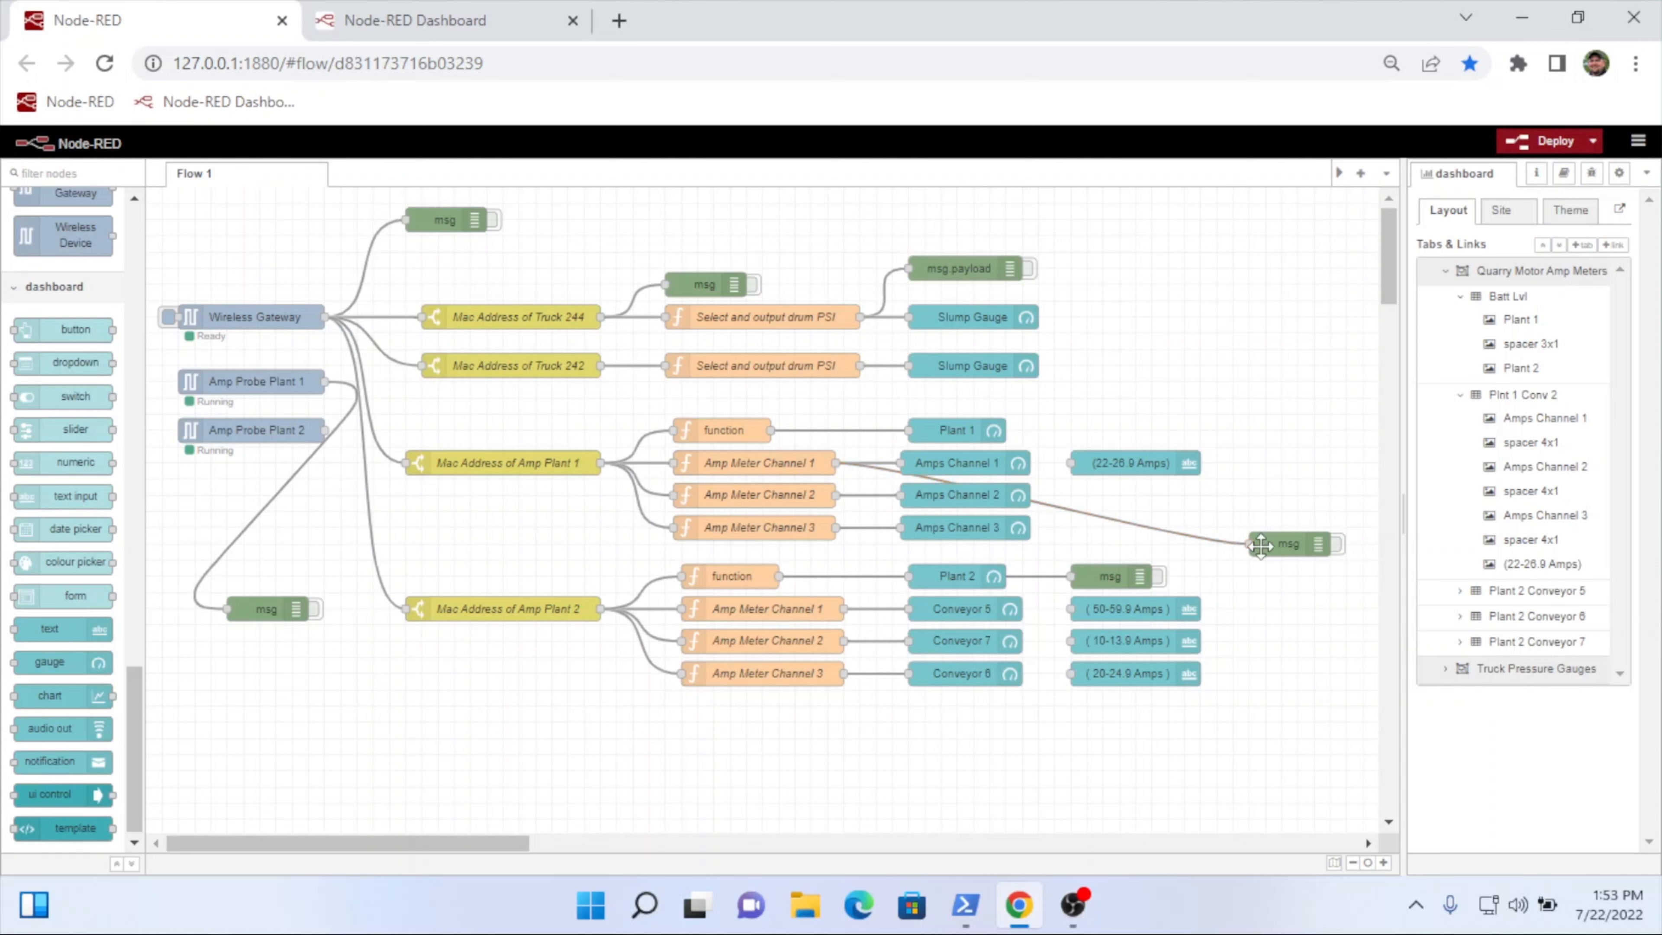
Step: Check the output options of the msg debug node wired to Plant 1's Amp Meter Channel 1, keeping the complete msg object
{"action": "double_click", "coordinate": [1260, 545]}
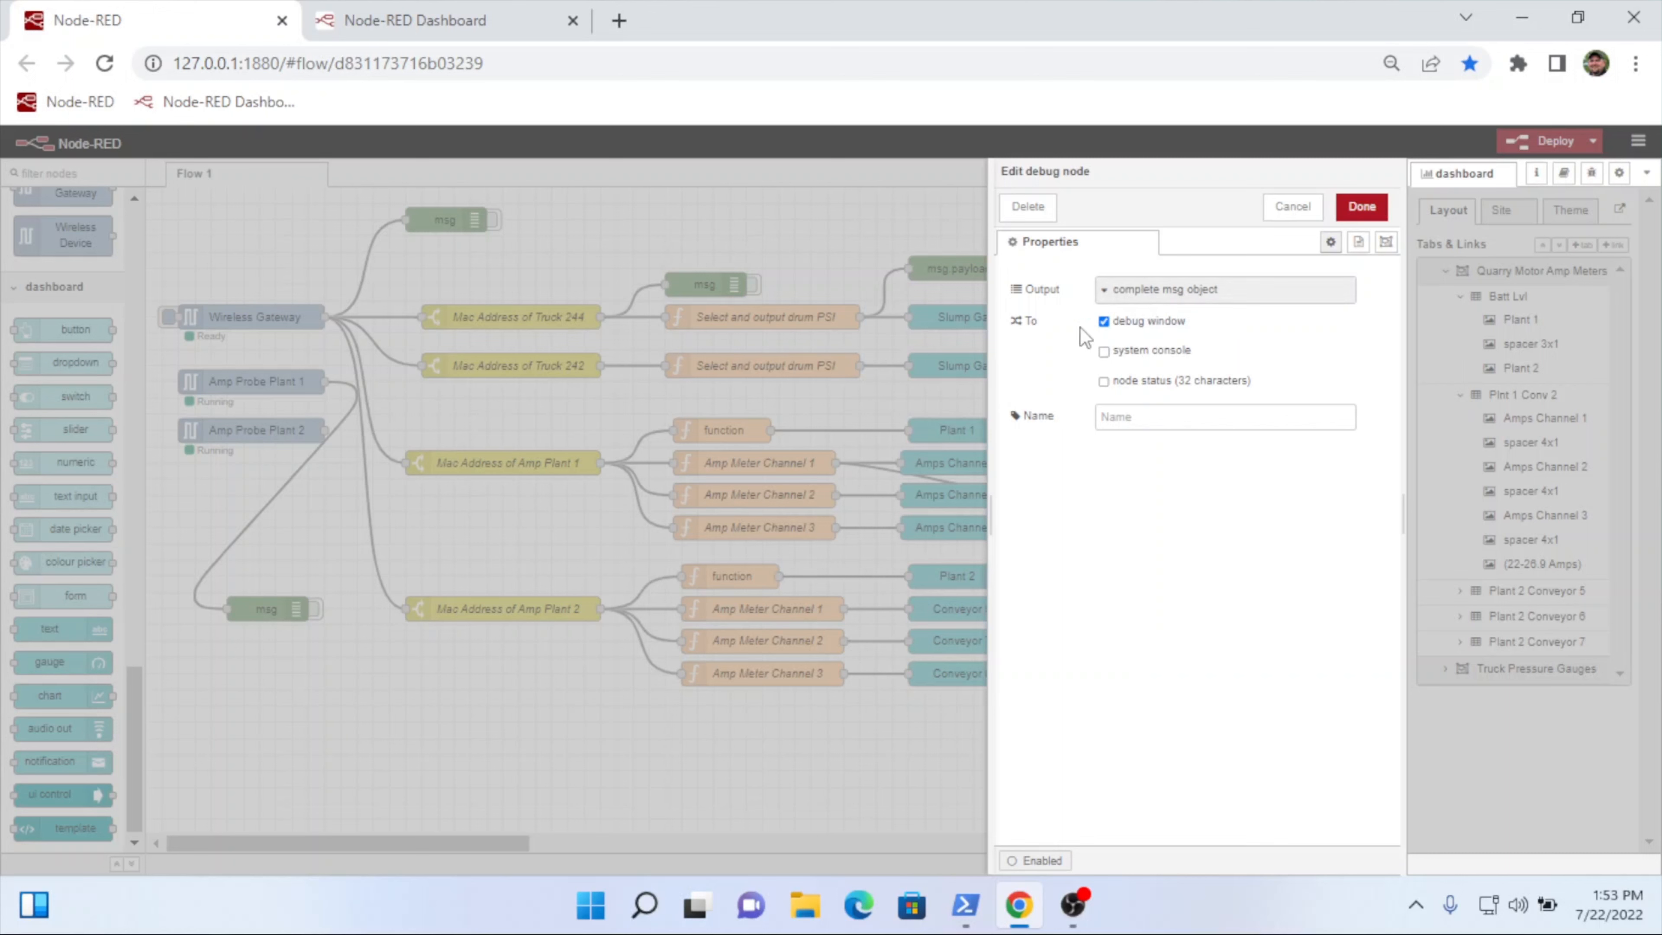
{"action": "left_click", "coordinate": [1160, 298]}
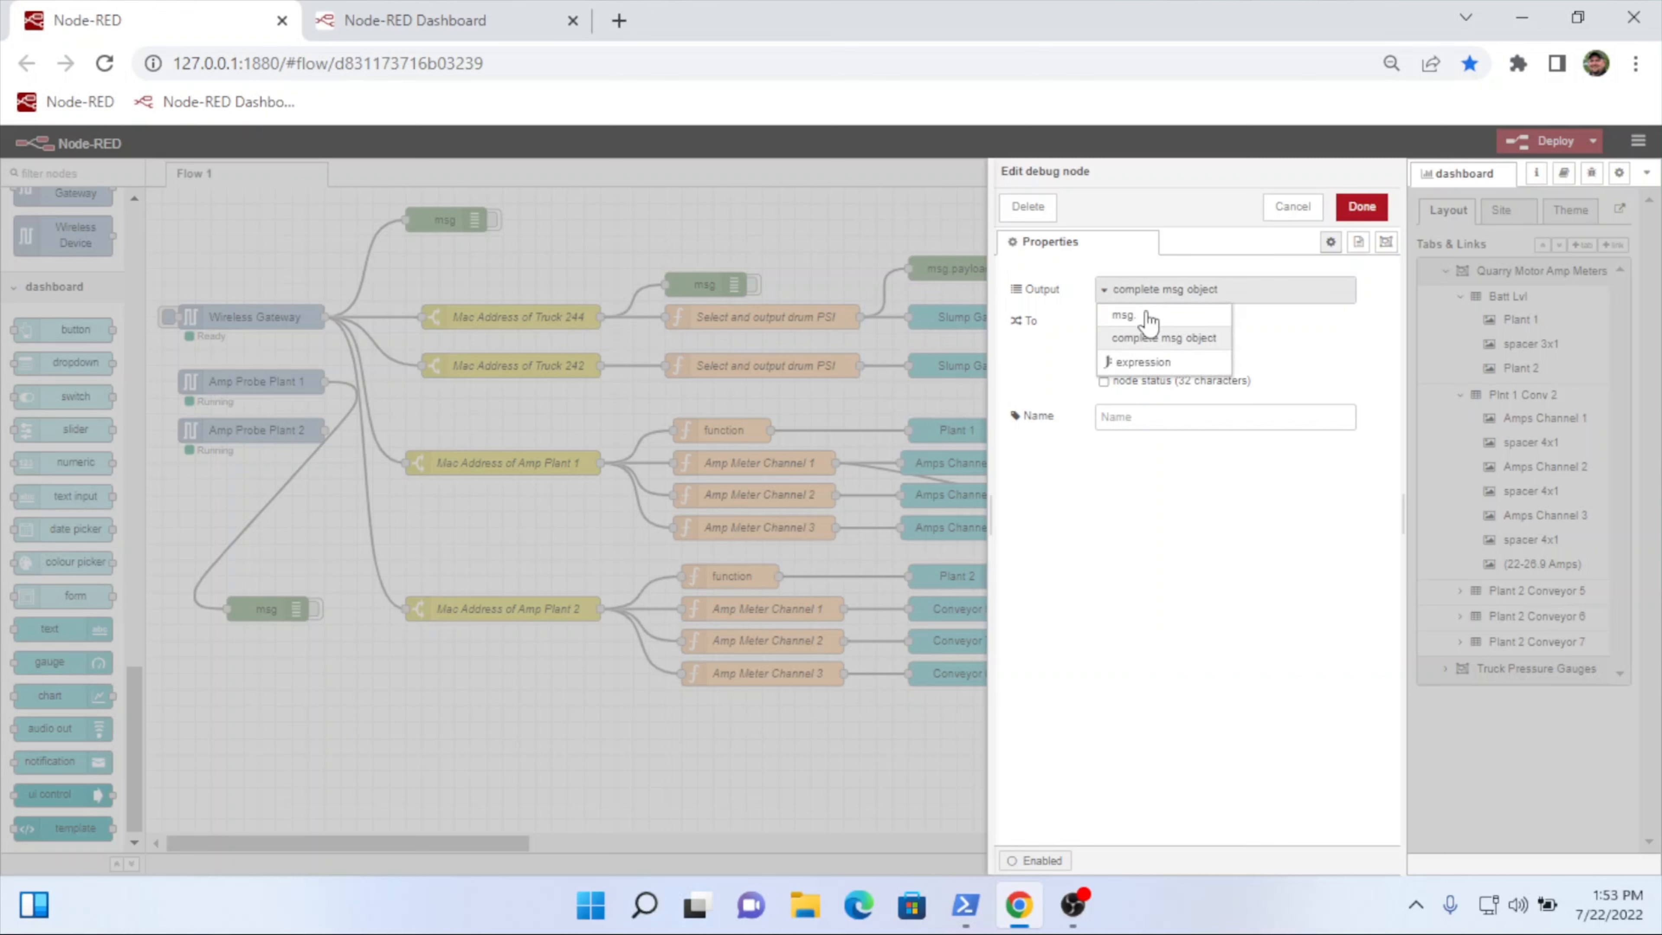
{"action": "left_click", "coordinate": [1138, 338]}
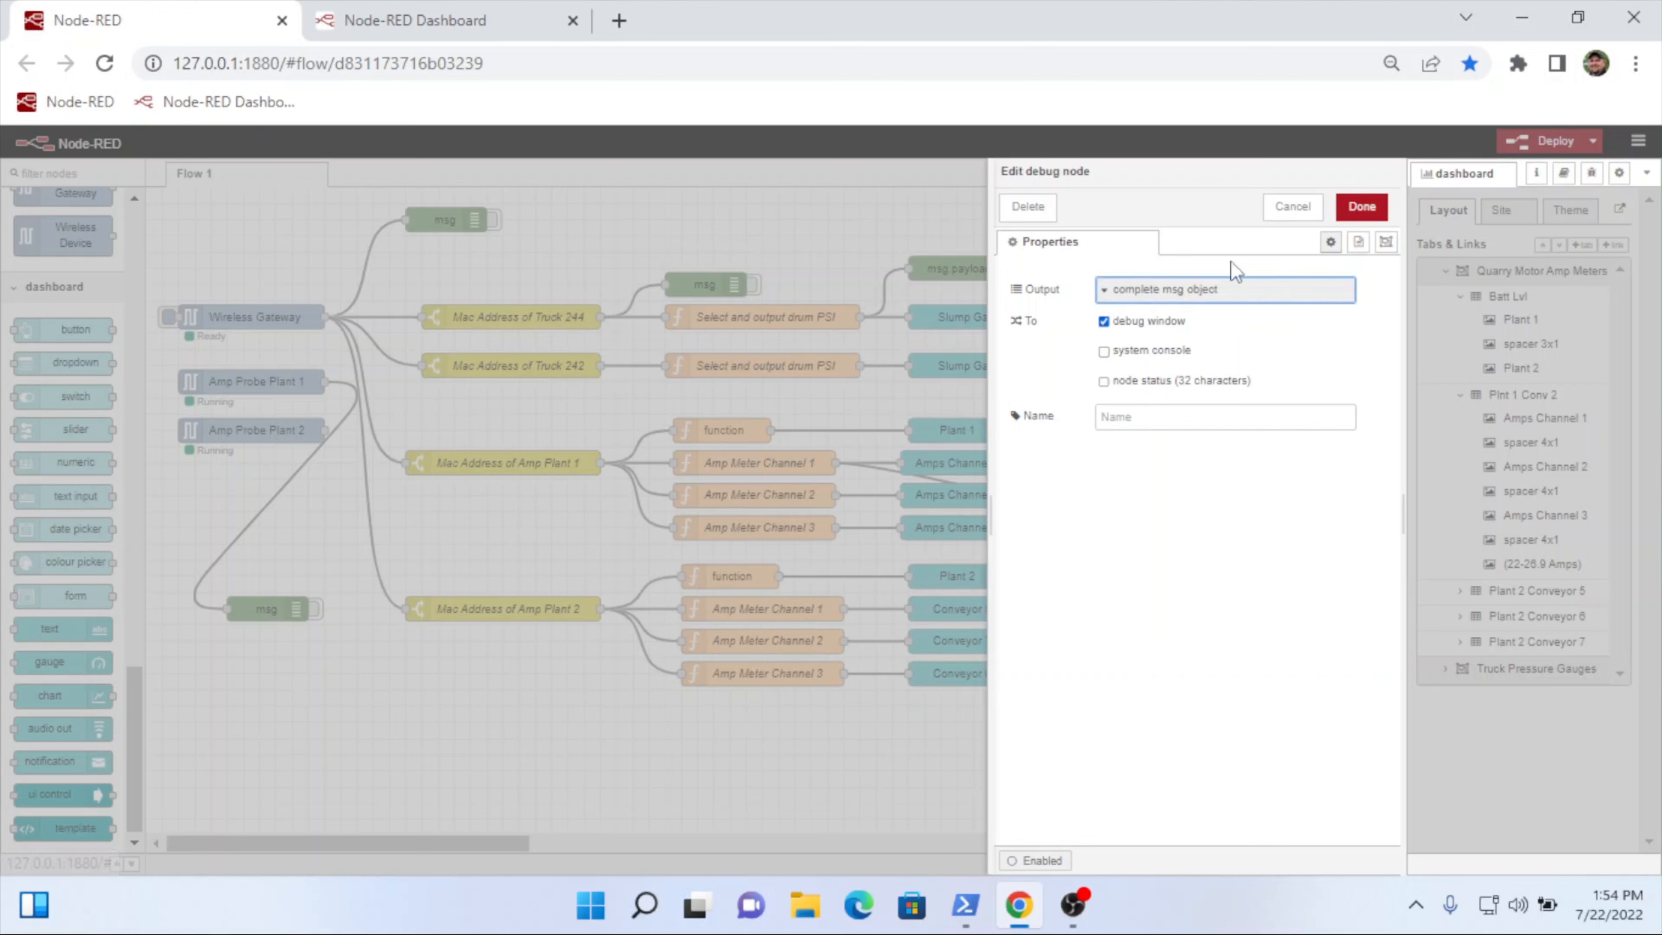
{"action": "left_click", "coordinate": [1361, 206]}
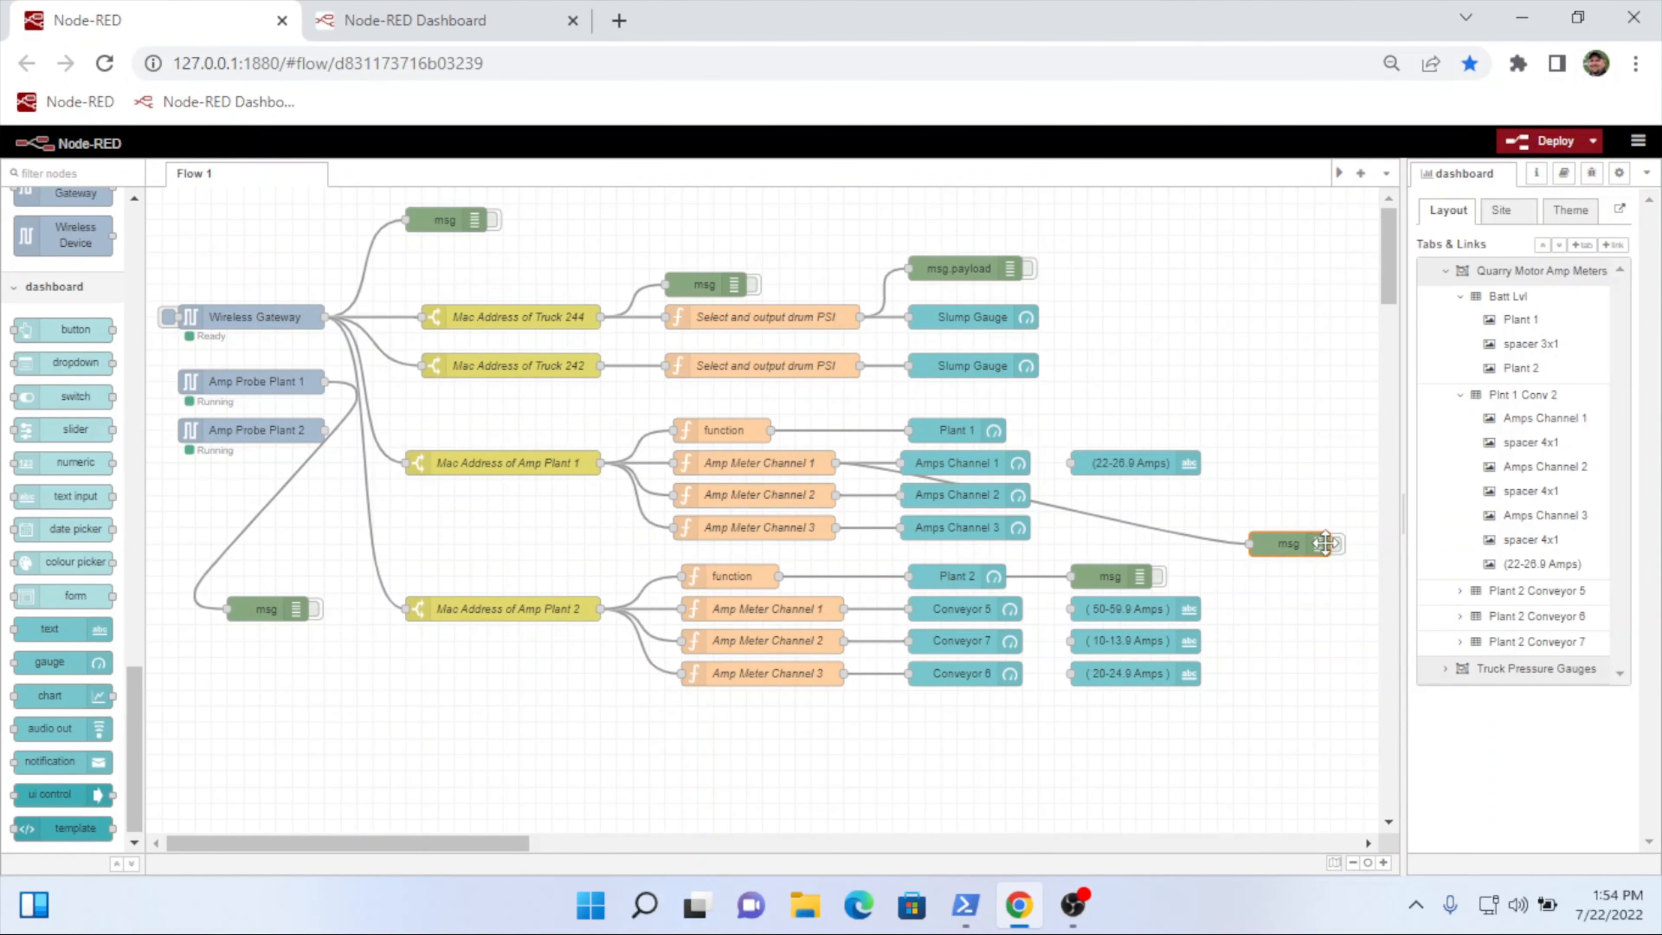
Step: Activate the msg debug node wired to Plant 1's Amp Meter Channel 1 and deploy the flow with the debug messages shown
{"action": "left_click", "coordinate": [1338, 546]}
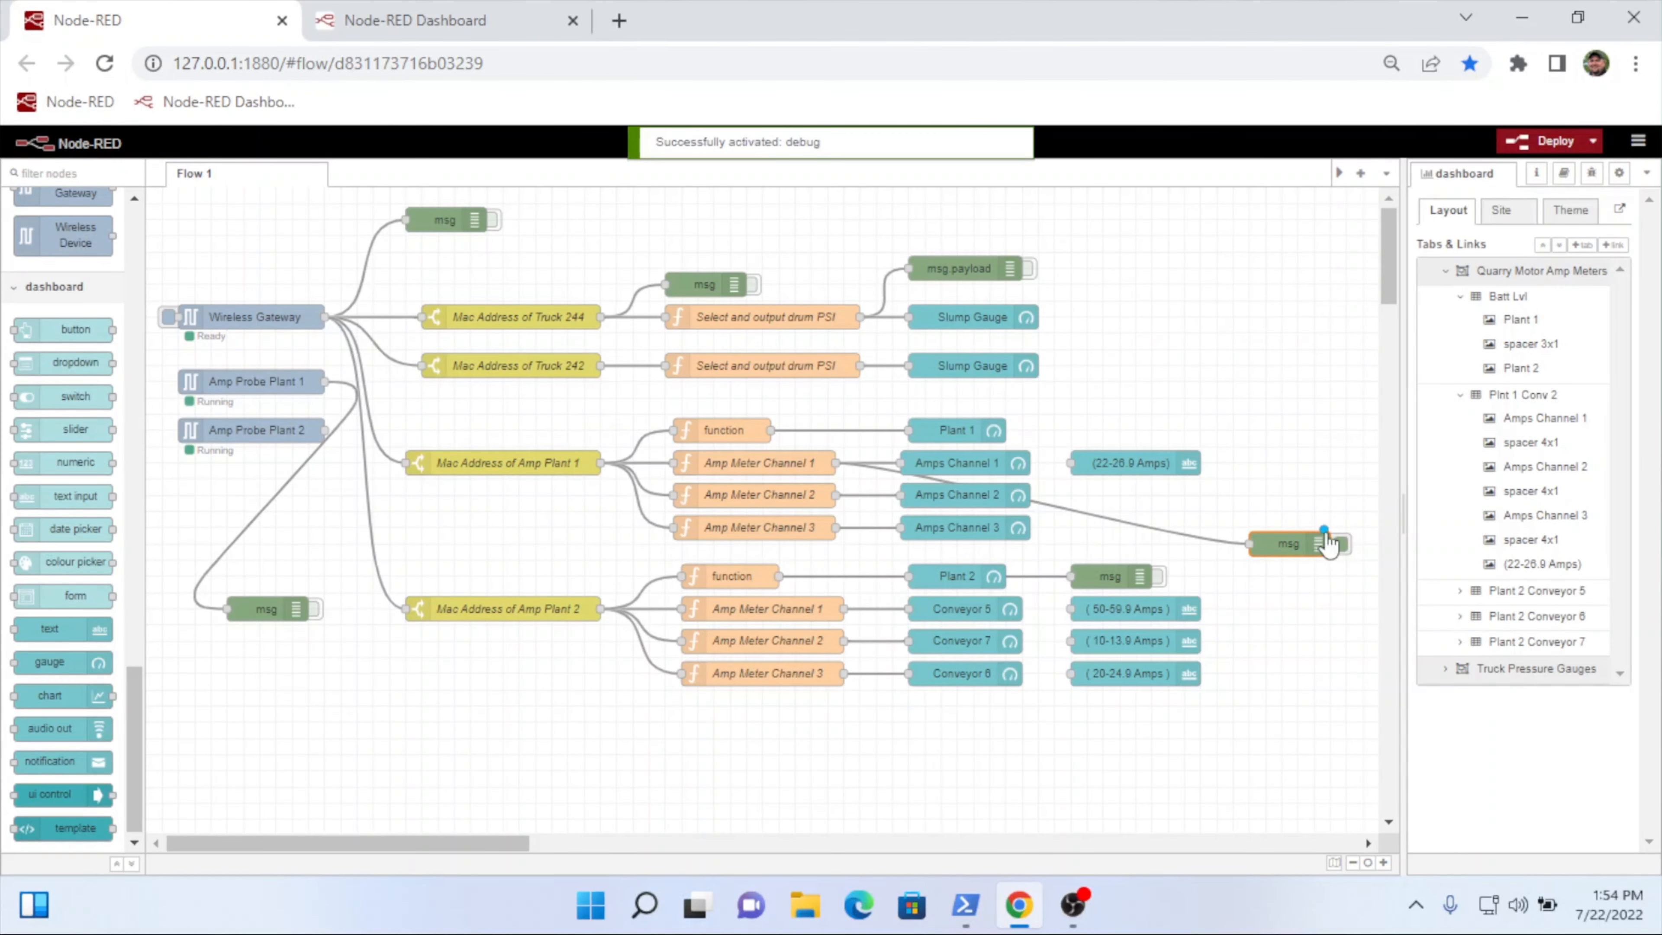
{"action": "left_click", "coordinate": [655, 142]}
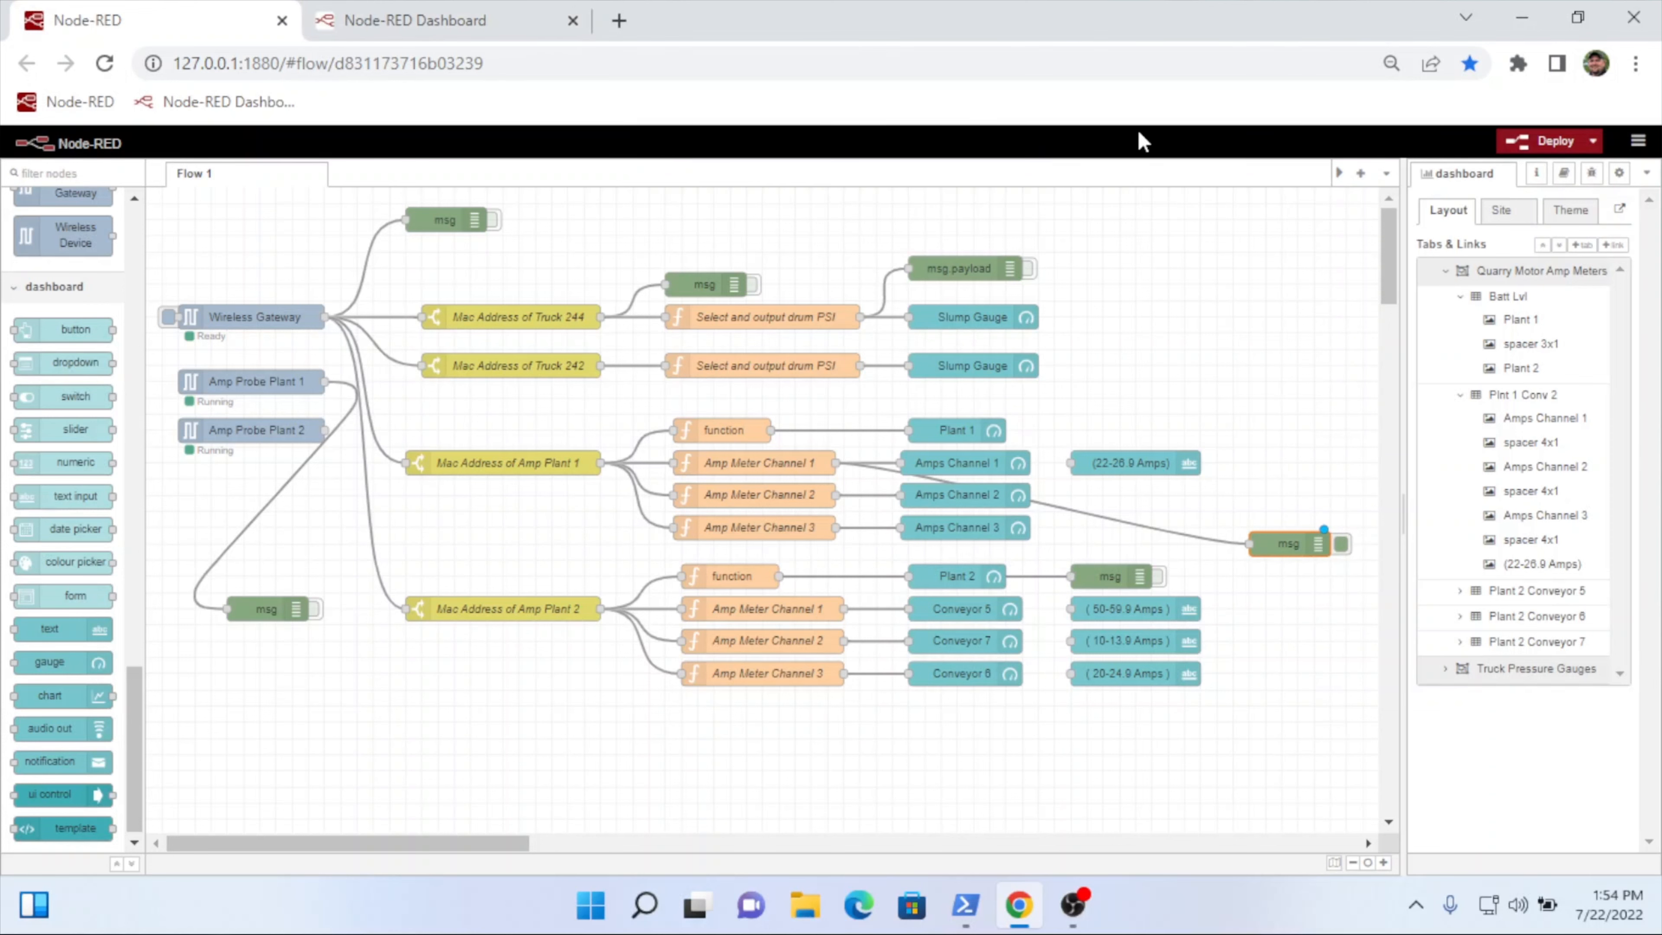
{"action": "left_click", "coordinate": [1551, 141]}
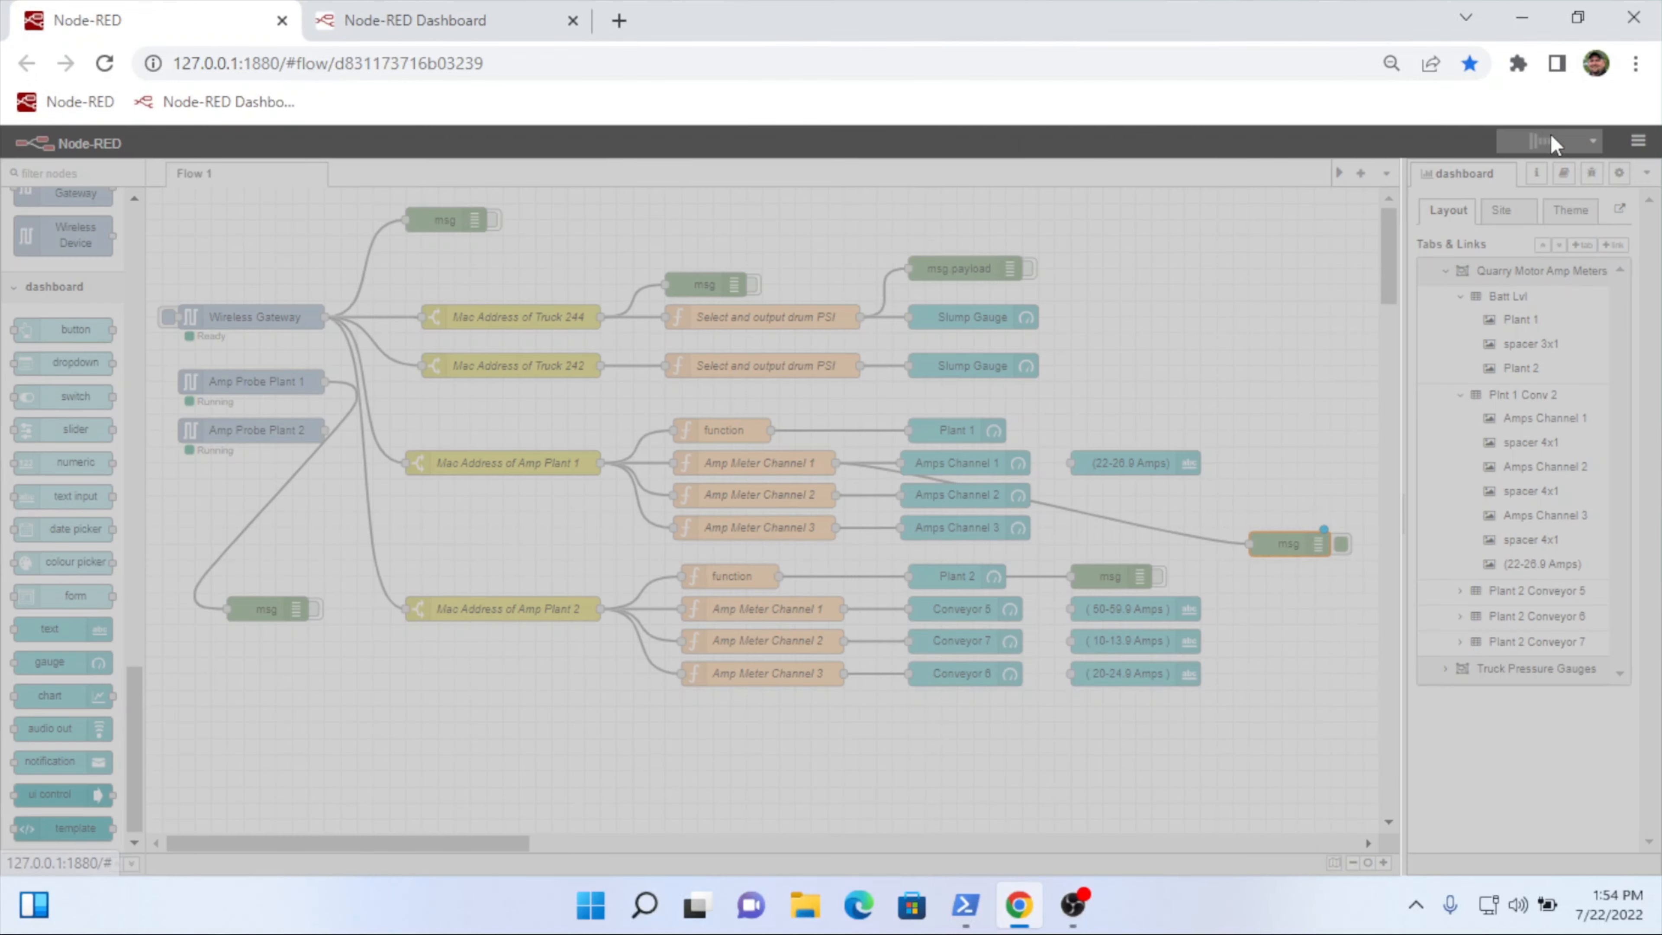
{"action": "left_click", "coordinate": [1591, 172]}
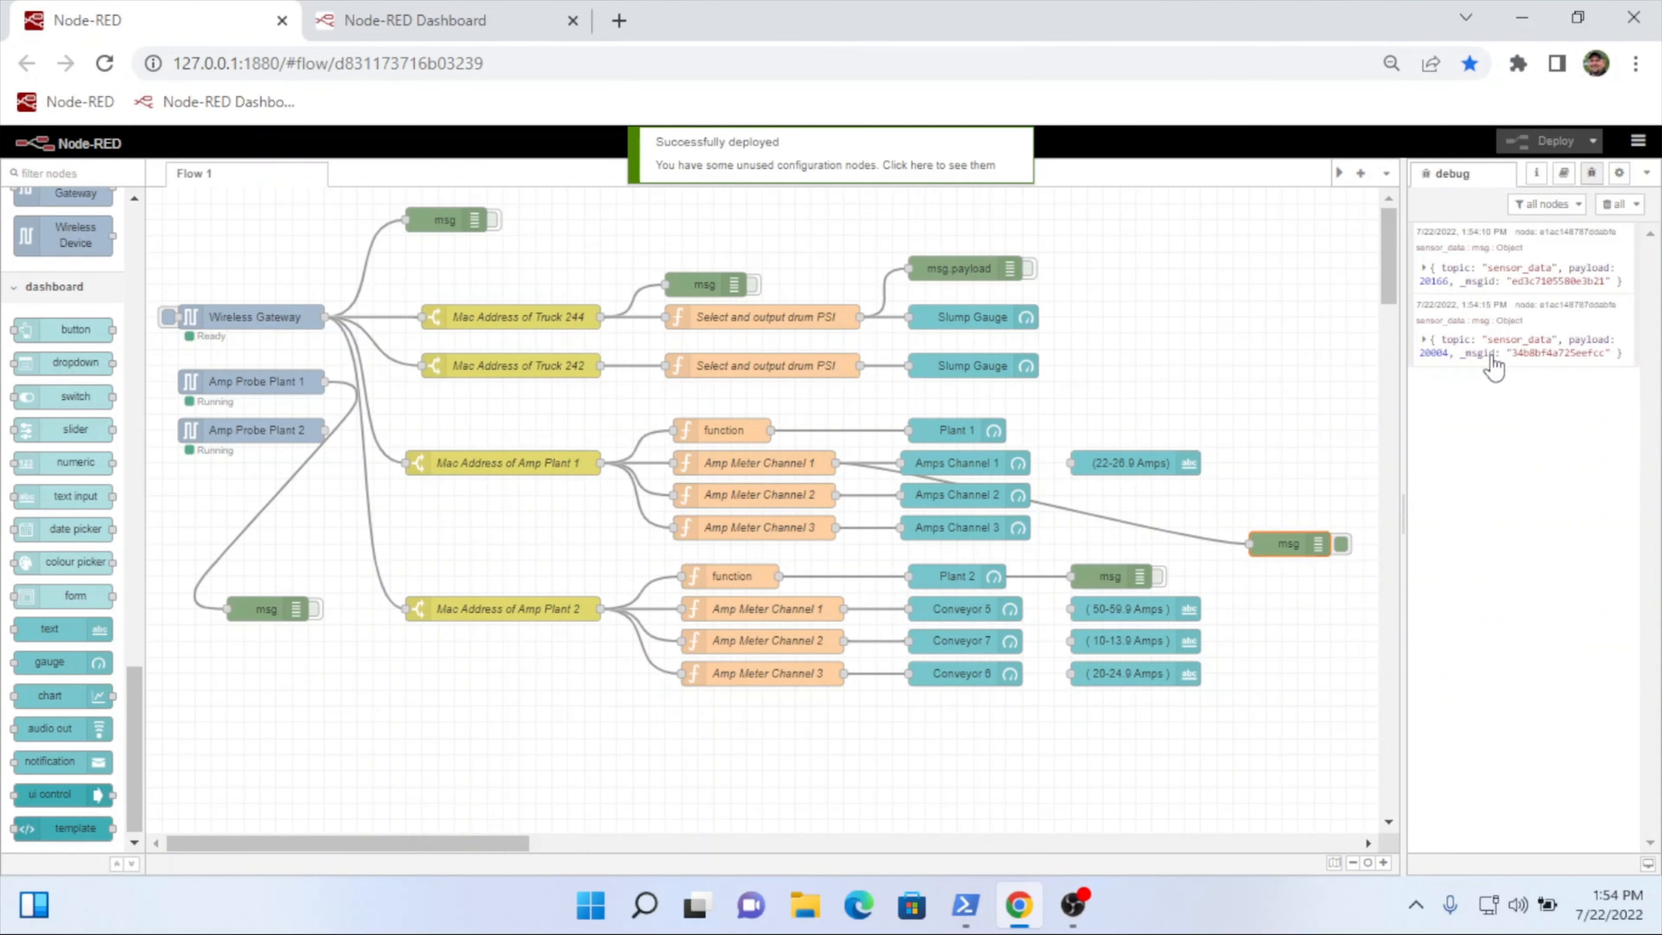
Step: Examine the payload in a received debug message and compare it with the On Message code of Plant 1's Amp Meter Channel 1
{"action": "left_click", "coordinate": [1425, 340]}
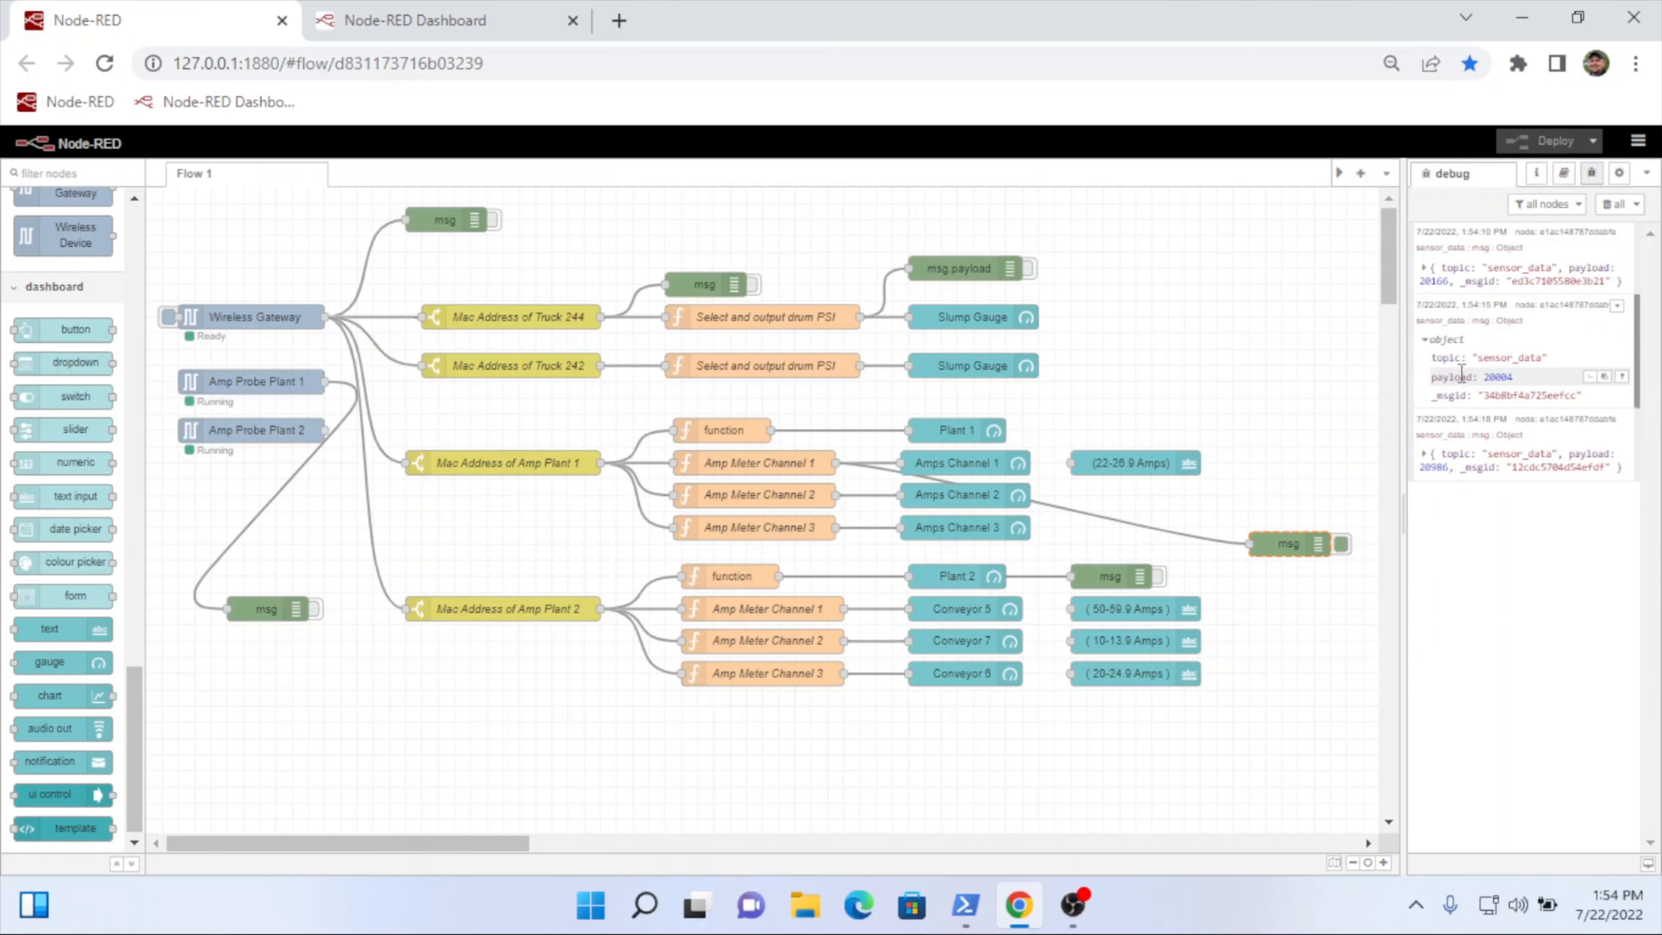
{"action": "left_click_drag", "start_coordinate": [1481, 378], "coordinate": [1523, 389]}
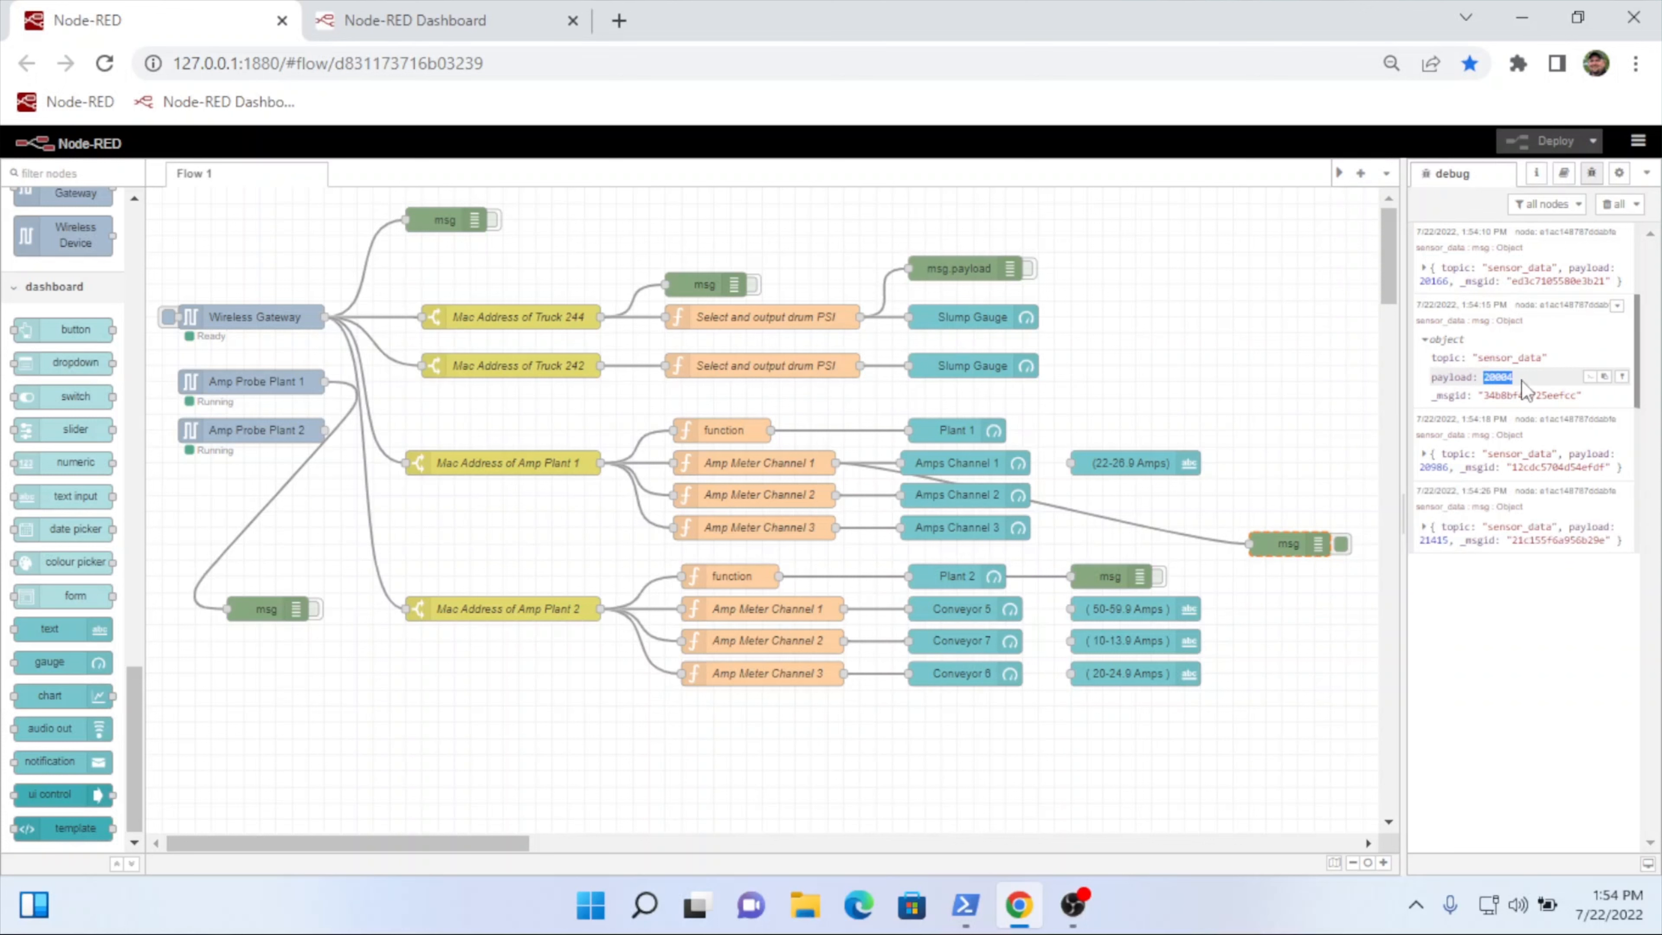
{"action": "left_click", "coordinate": [1452, 385]}
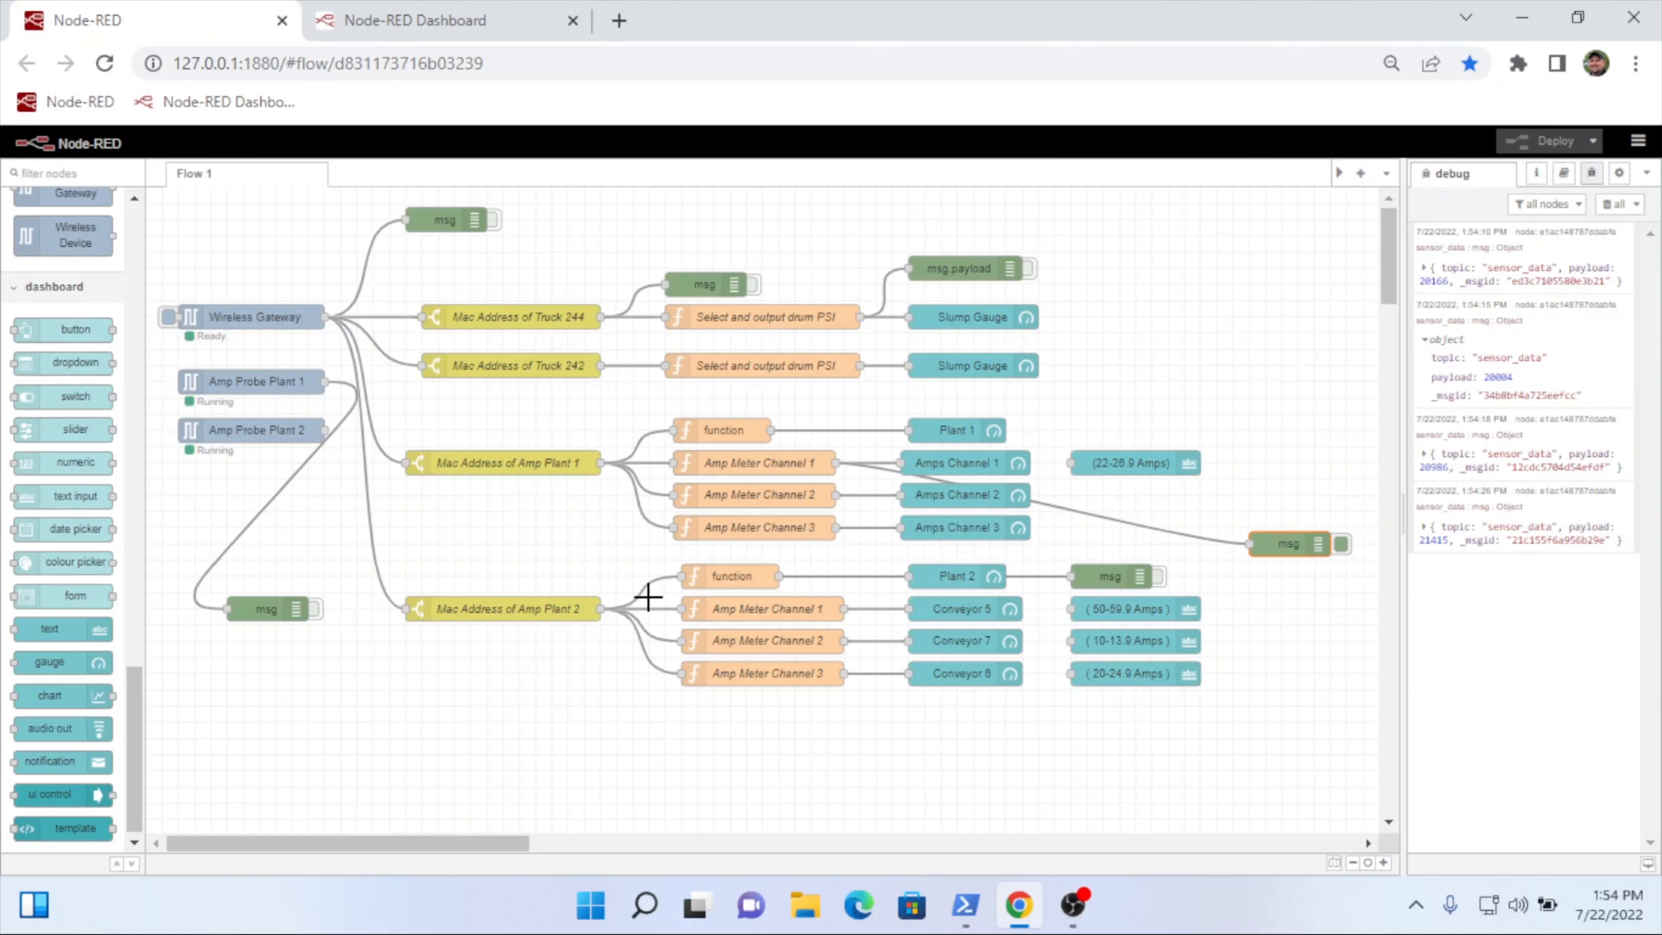
{"action": "double_click", "coordinate": [768, 462]}
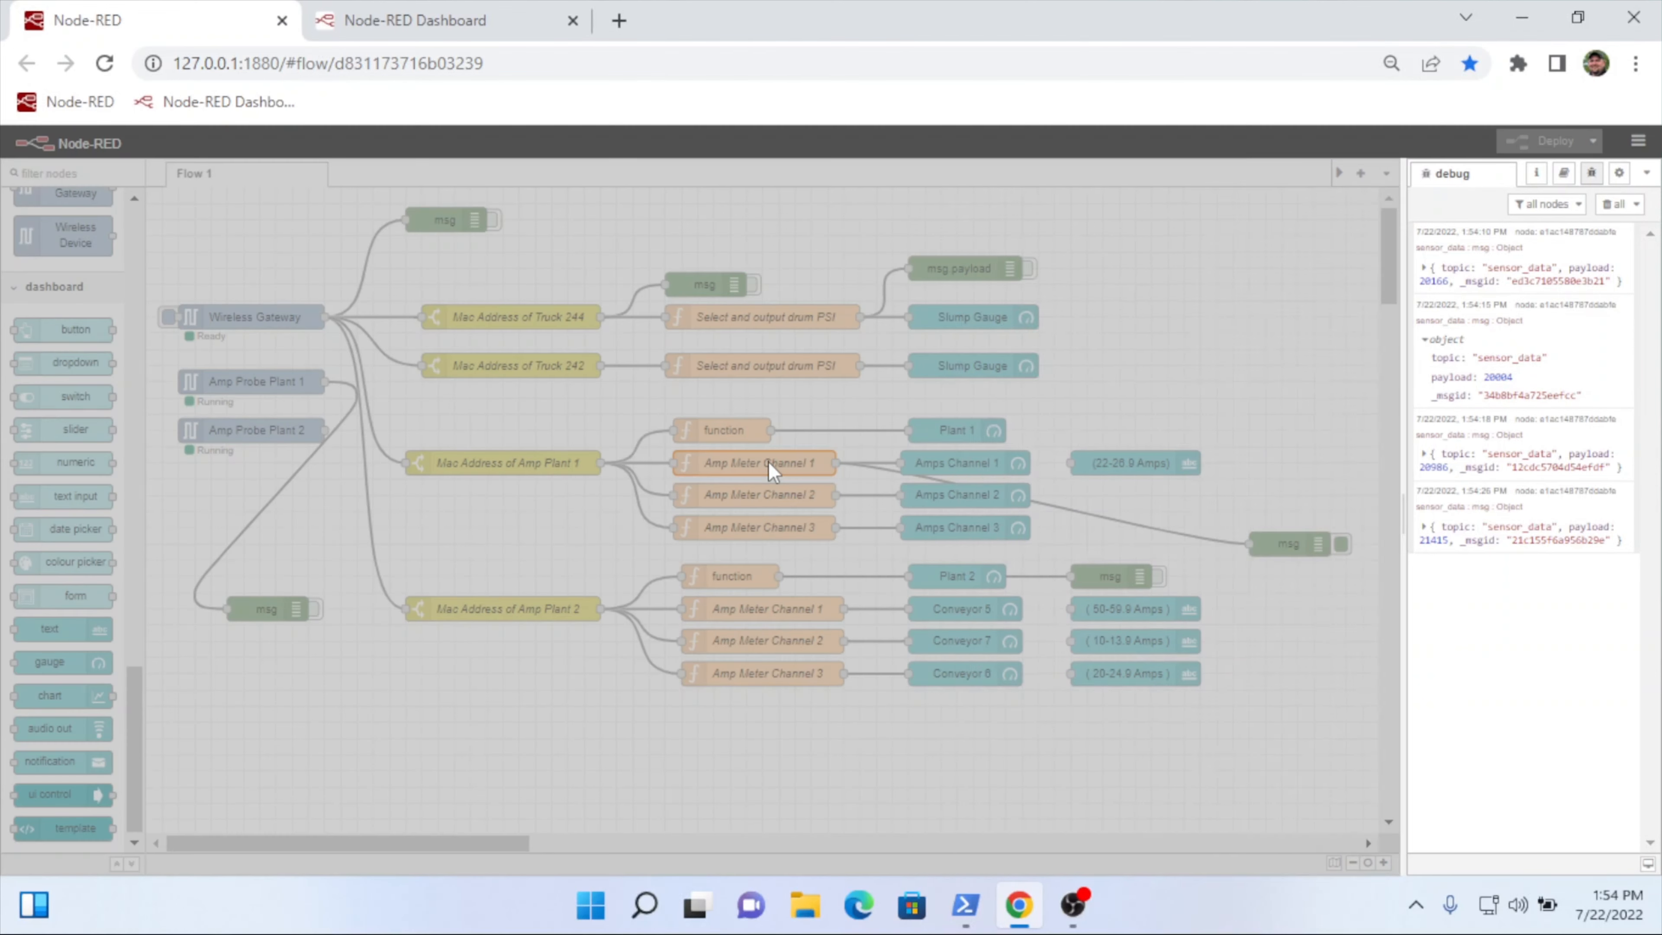
{"action": "left_click_drag", "start_coordinate": [1133, 364], "coordinate": [1240, 366]}
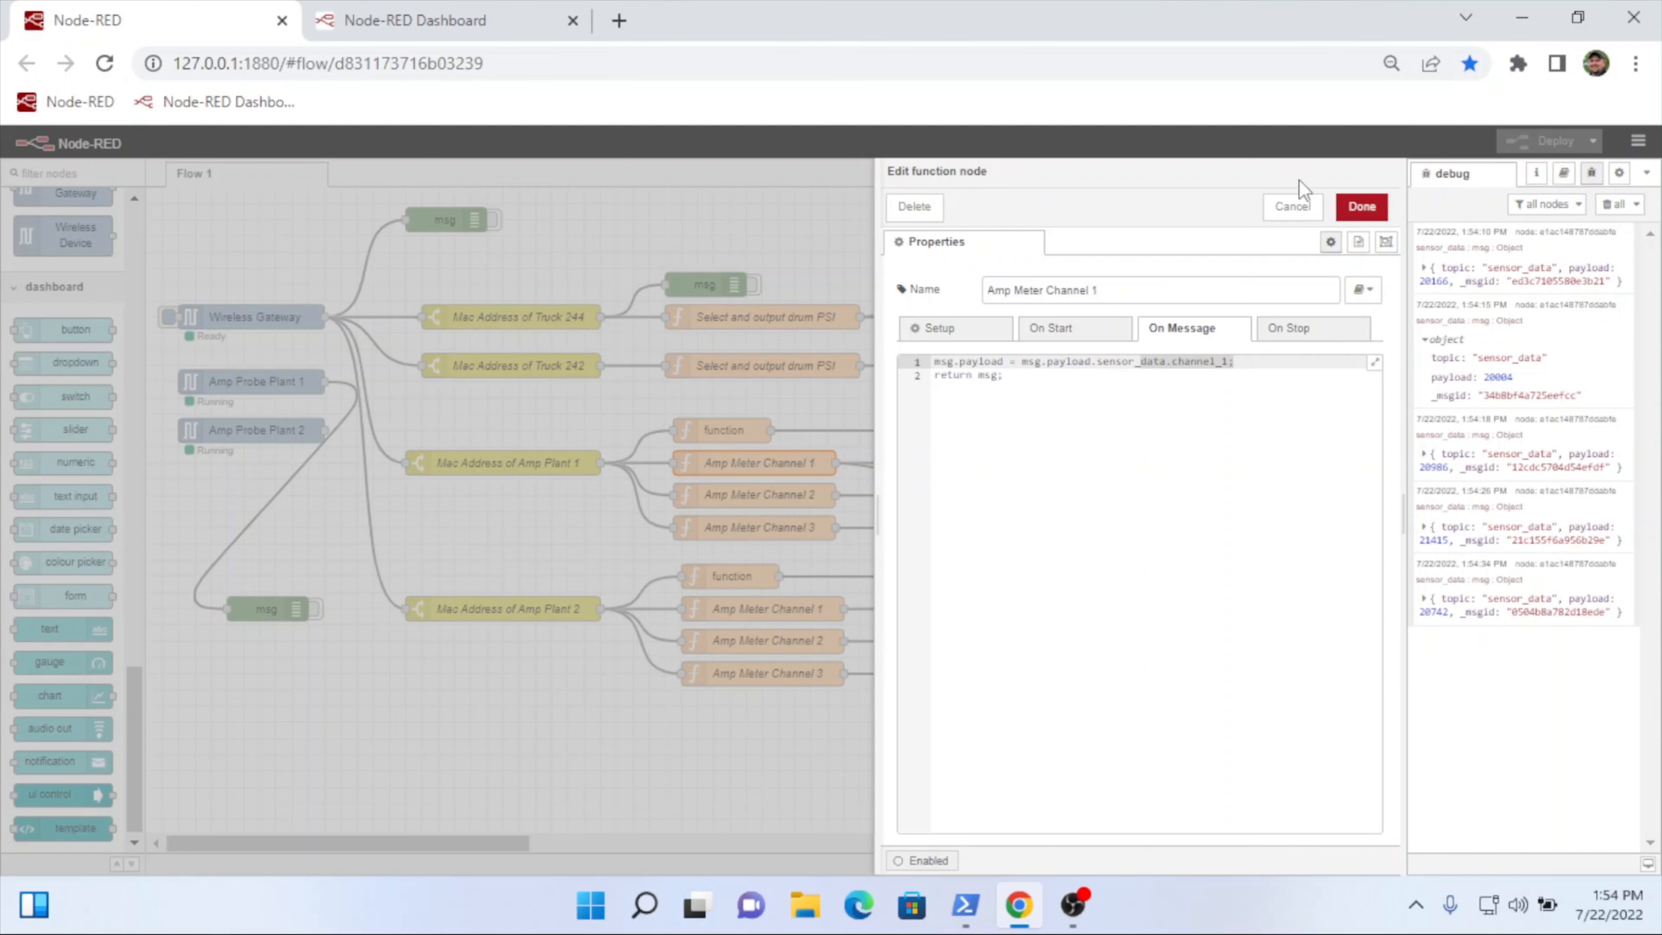
{"action": "left_click", "coordinate": [1288, 205]}
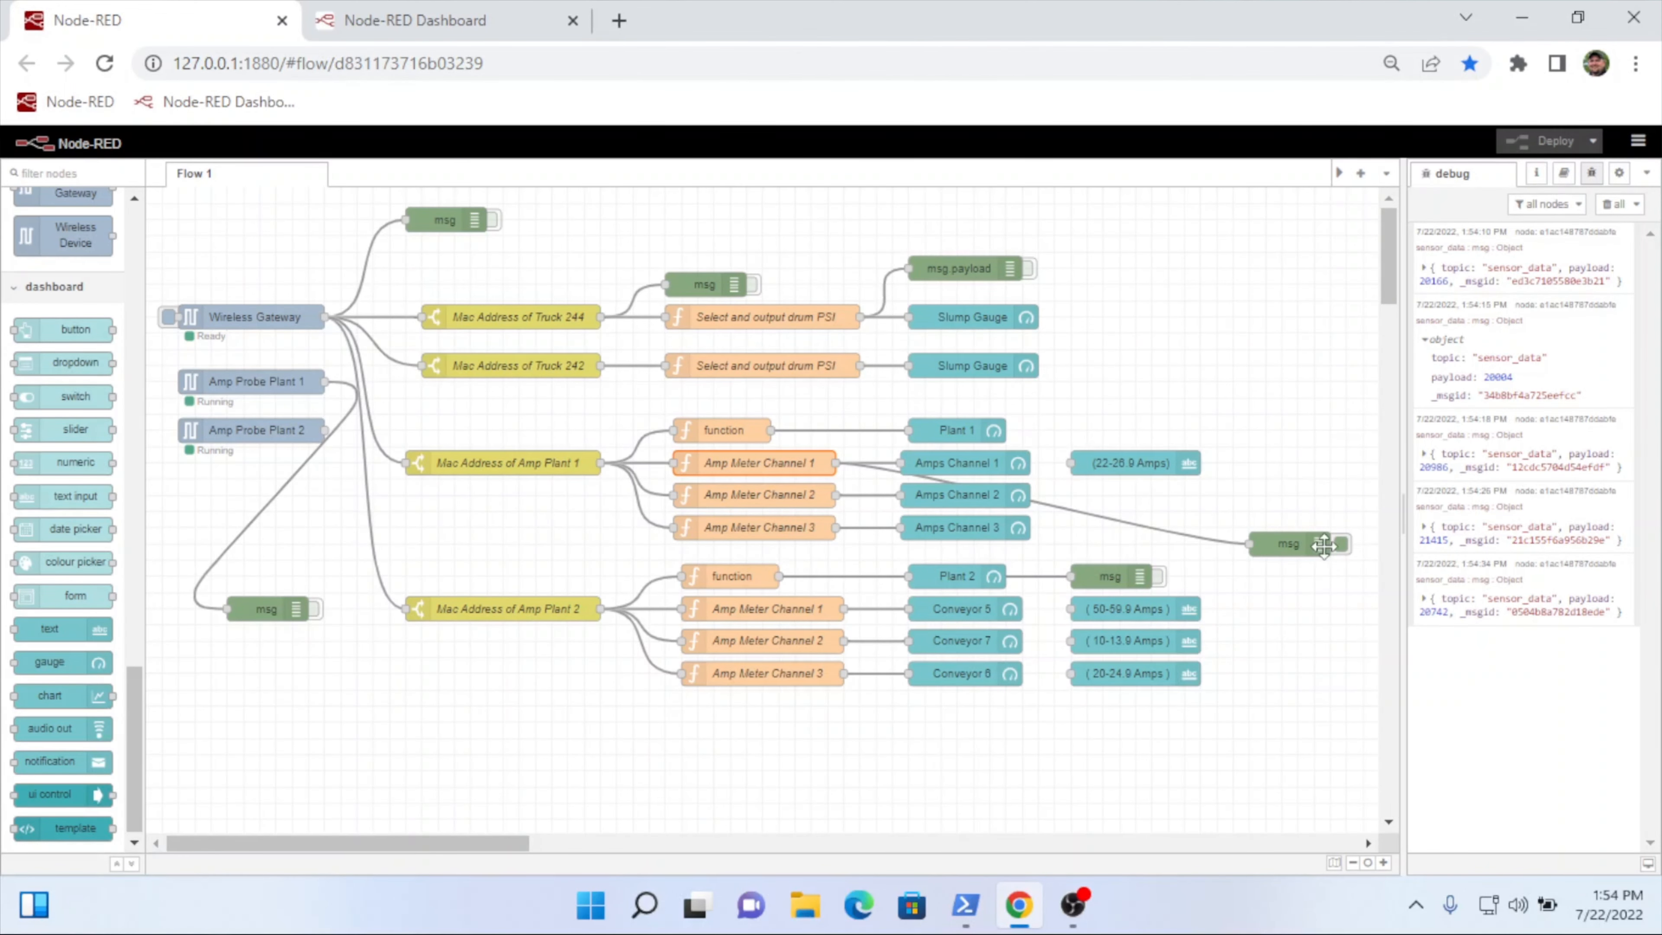
Step: Deploy the flow with the msg debug node deactivated and clear all debug messages
{"action": "left_click", "coordinate": [1341, 543]}
{"action": "left_click", "coordinate": [1516, 145]}
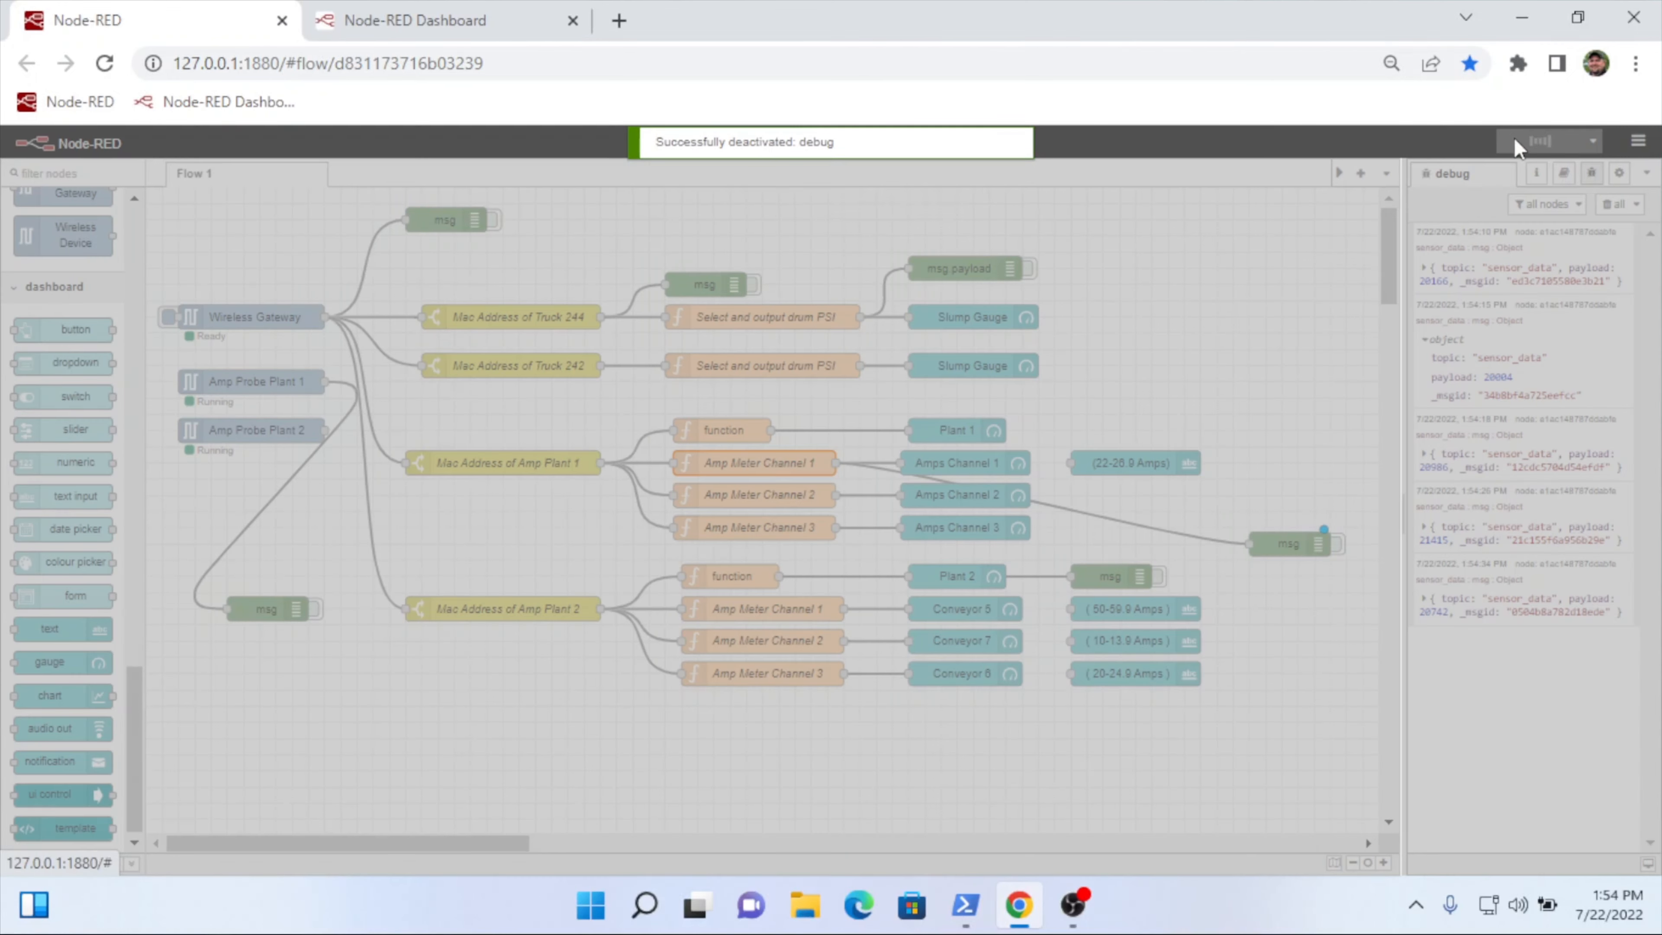
{"action": "left_click", "coordinate": [1609, 206]}
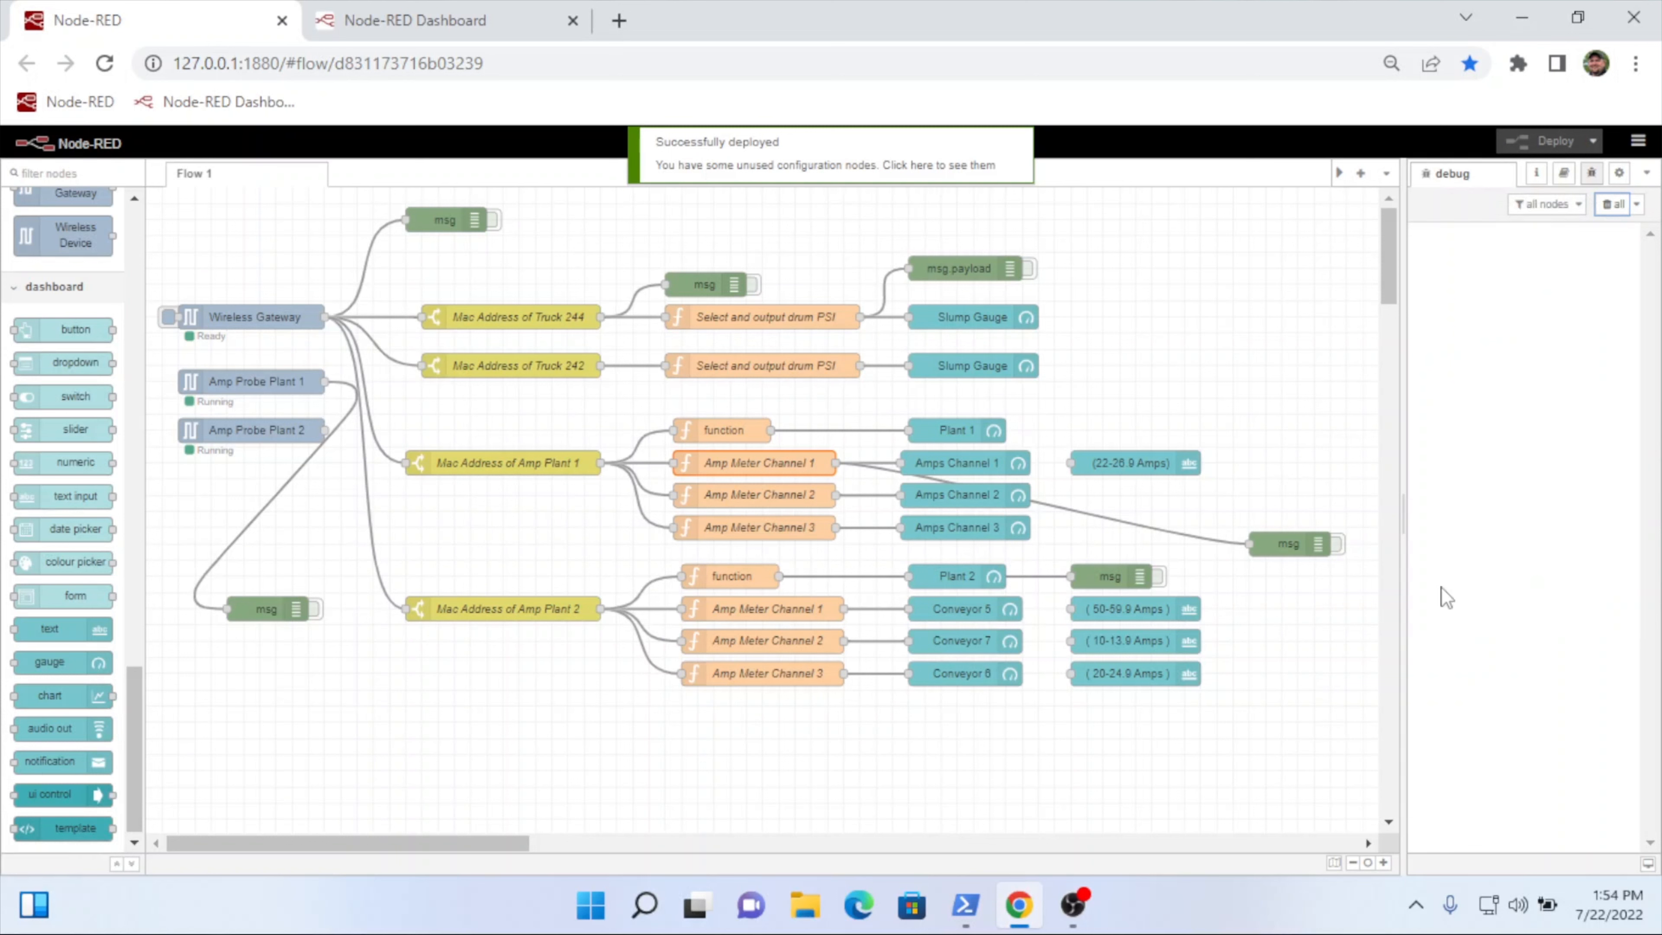
Step: Rewire the msg debug node from Amp Meter Channel 1 to the "Mac Address of Amp Plant 1" switch node and deploy it activated
{"action": "left_click", "coordinate": [1137, 522]}
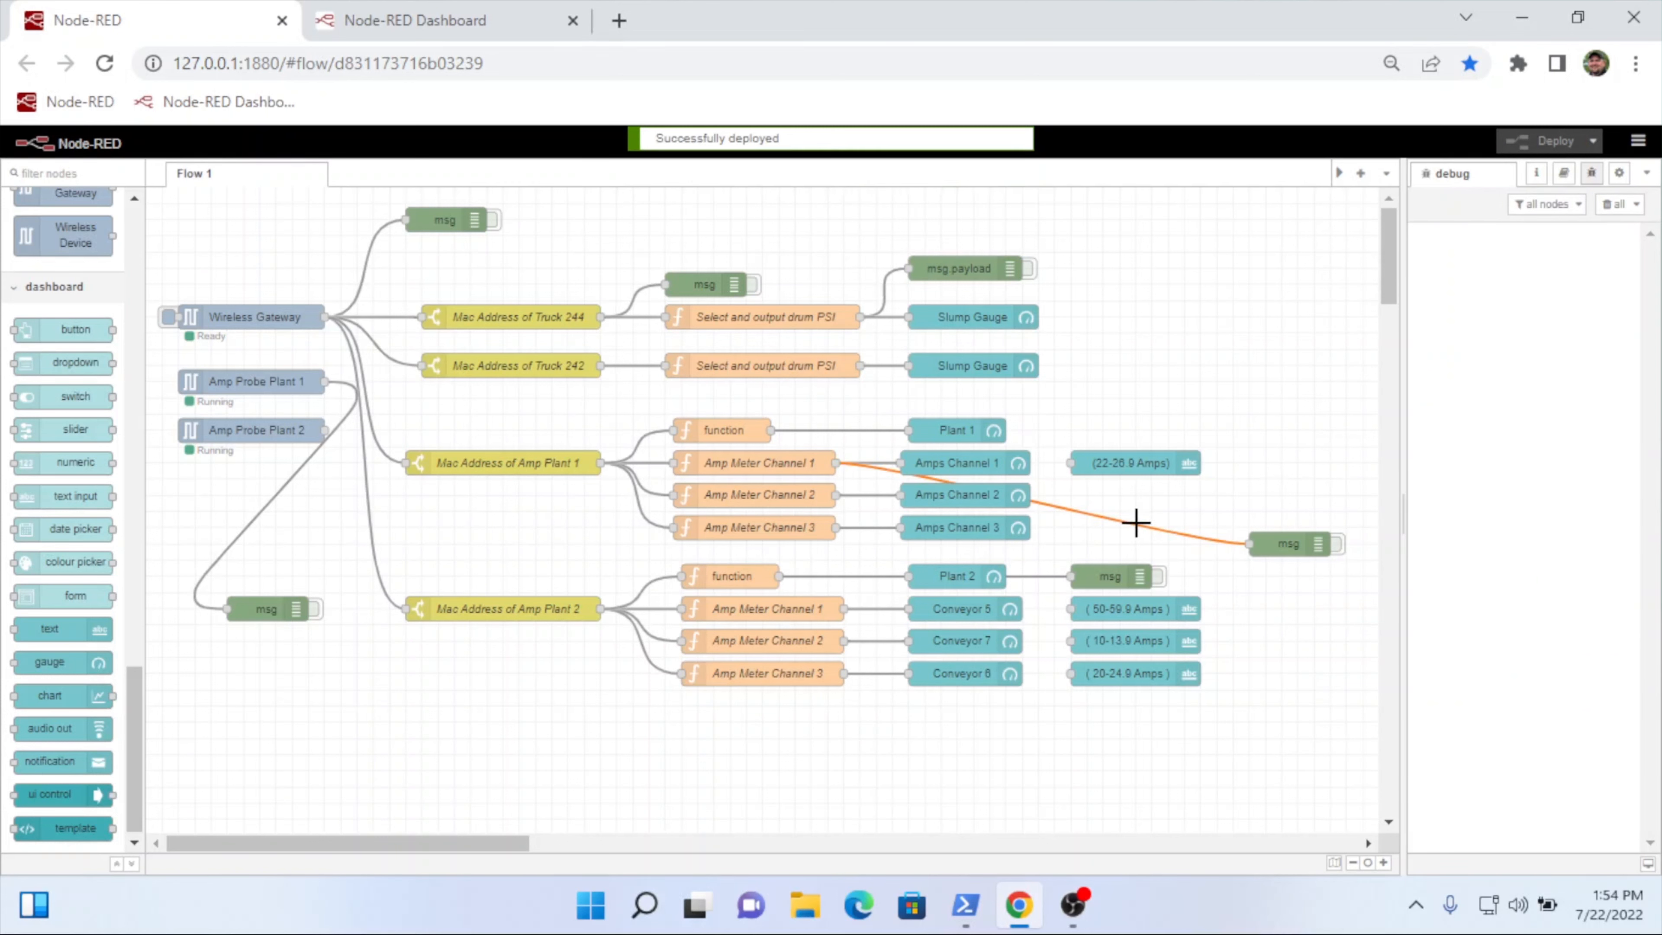
{"action": "key", "text": "Delete"}
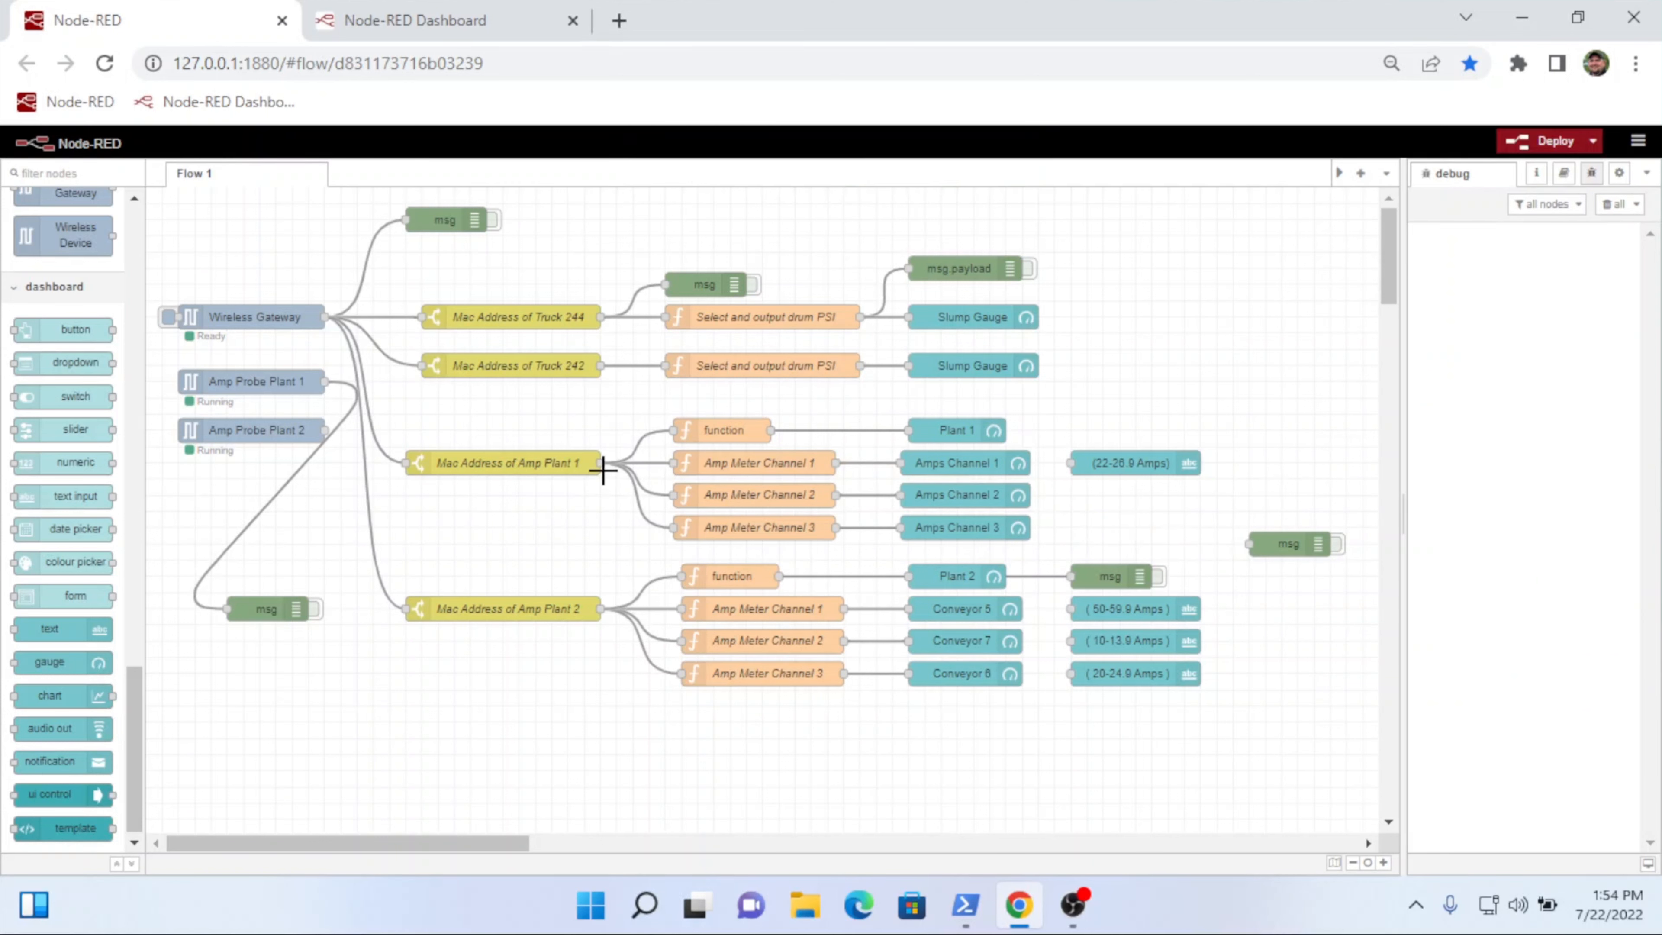
{"action": "left_click_drag", "start_coordinate": [600, 462], "coordinate": [1258, 546]}
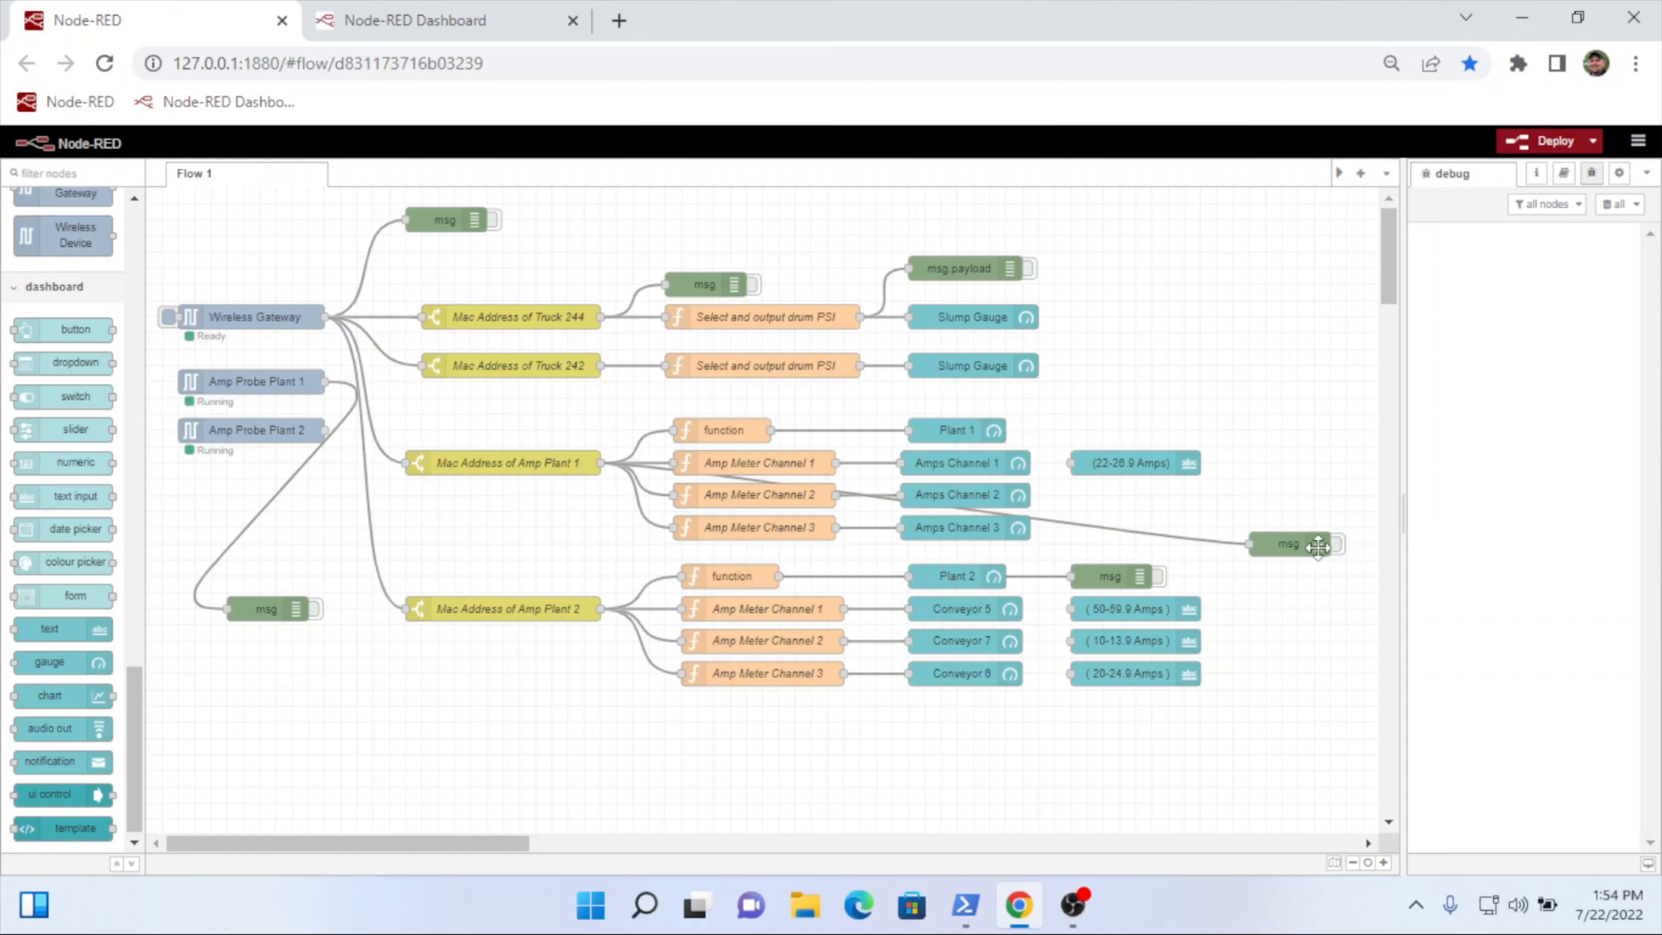
{"action": "left_click", "coordinate": [1339, 544]}
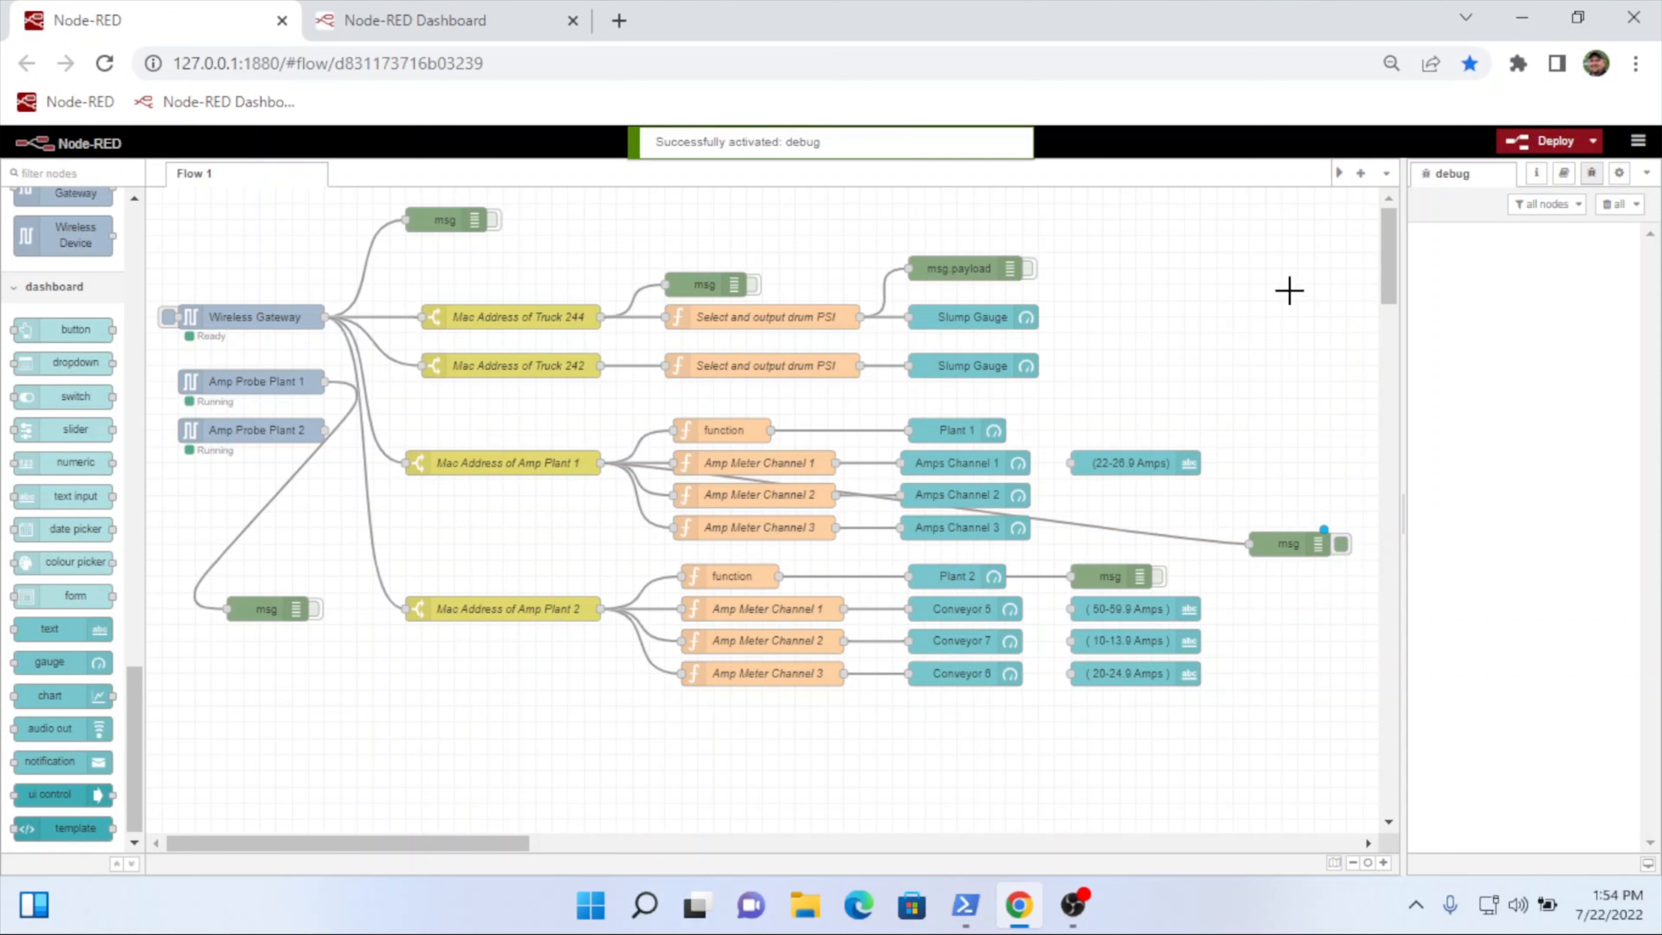
{"action": "left_click", "coordinate": [1521, 145]}
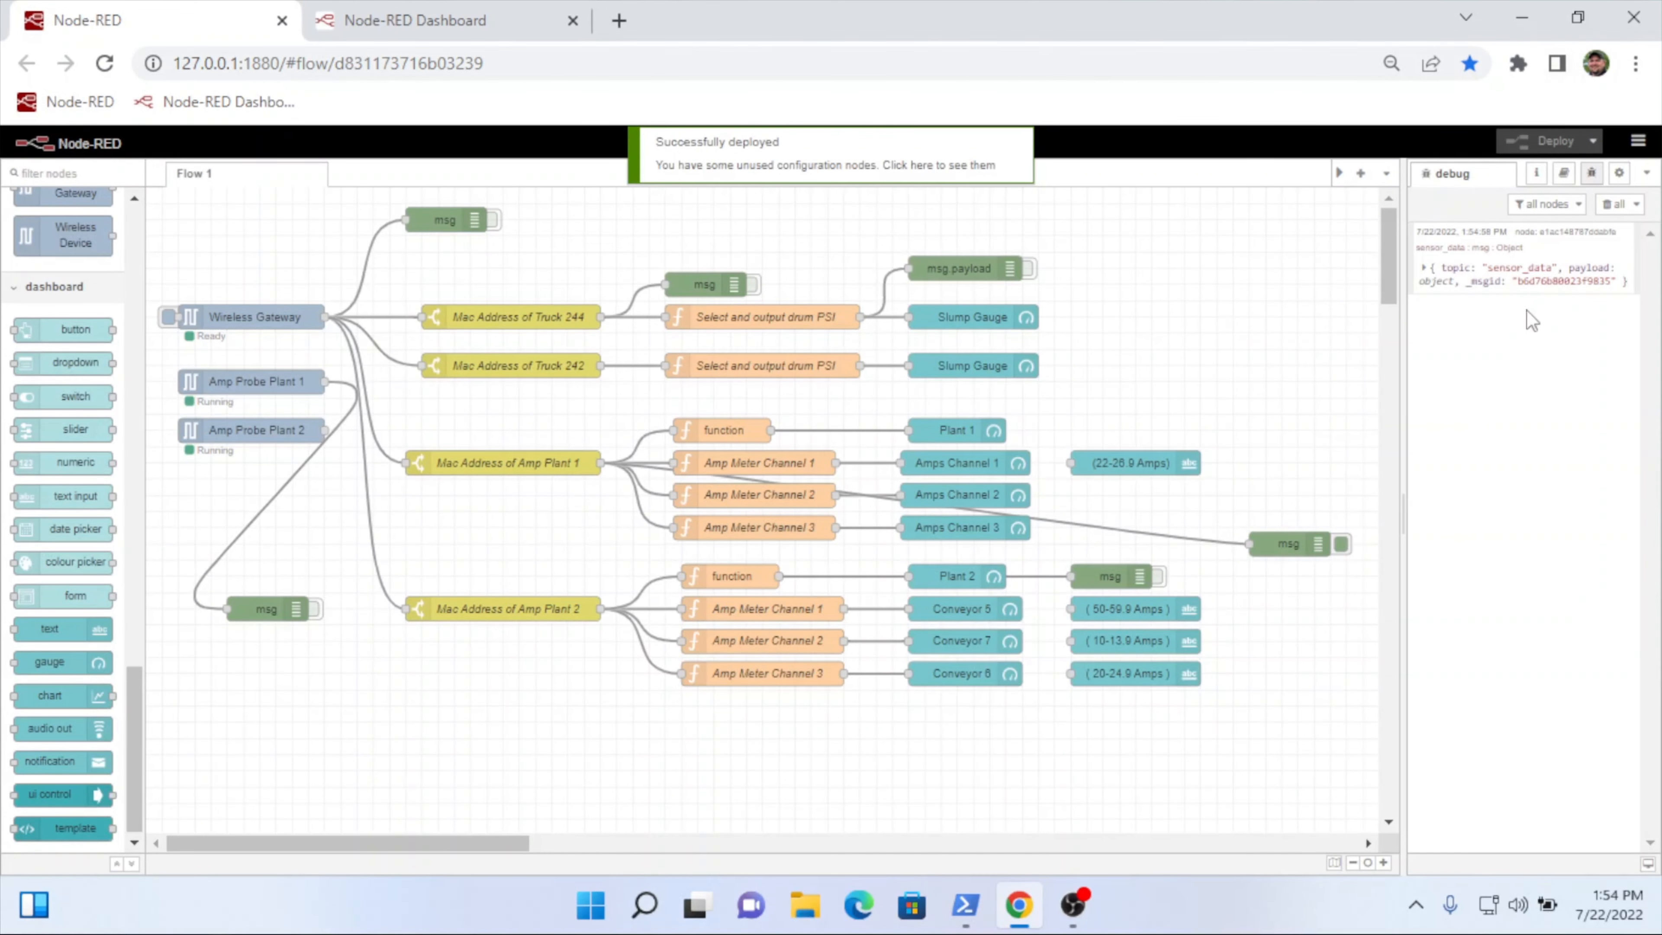
Step: Expand the payload and sensor_data objects of the first debug message and examine the three channel values
{"action": "left_click", "coordinate": [1425, 268]}
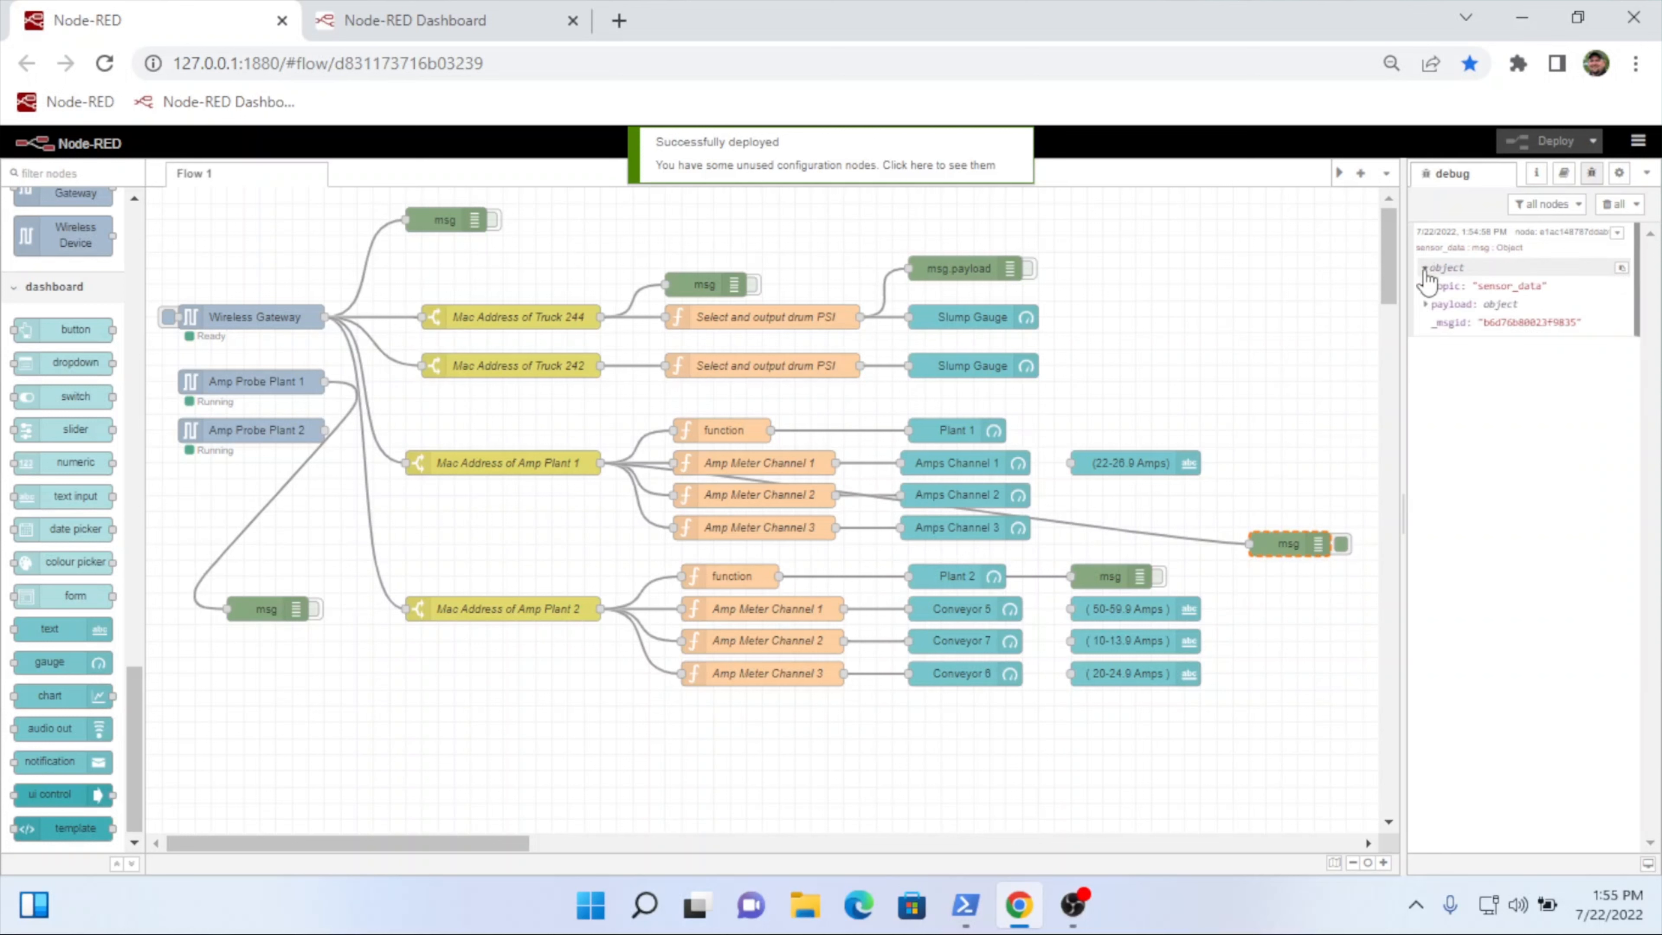
{"action": "left_click", "coordinate": [1426, 305]}
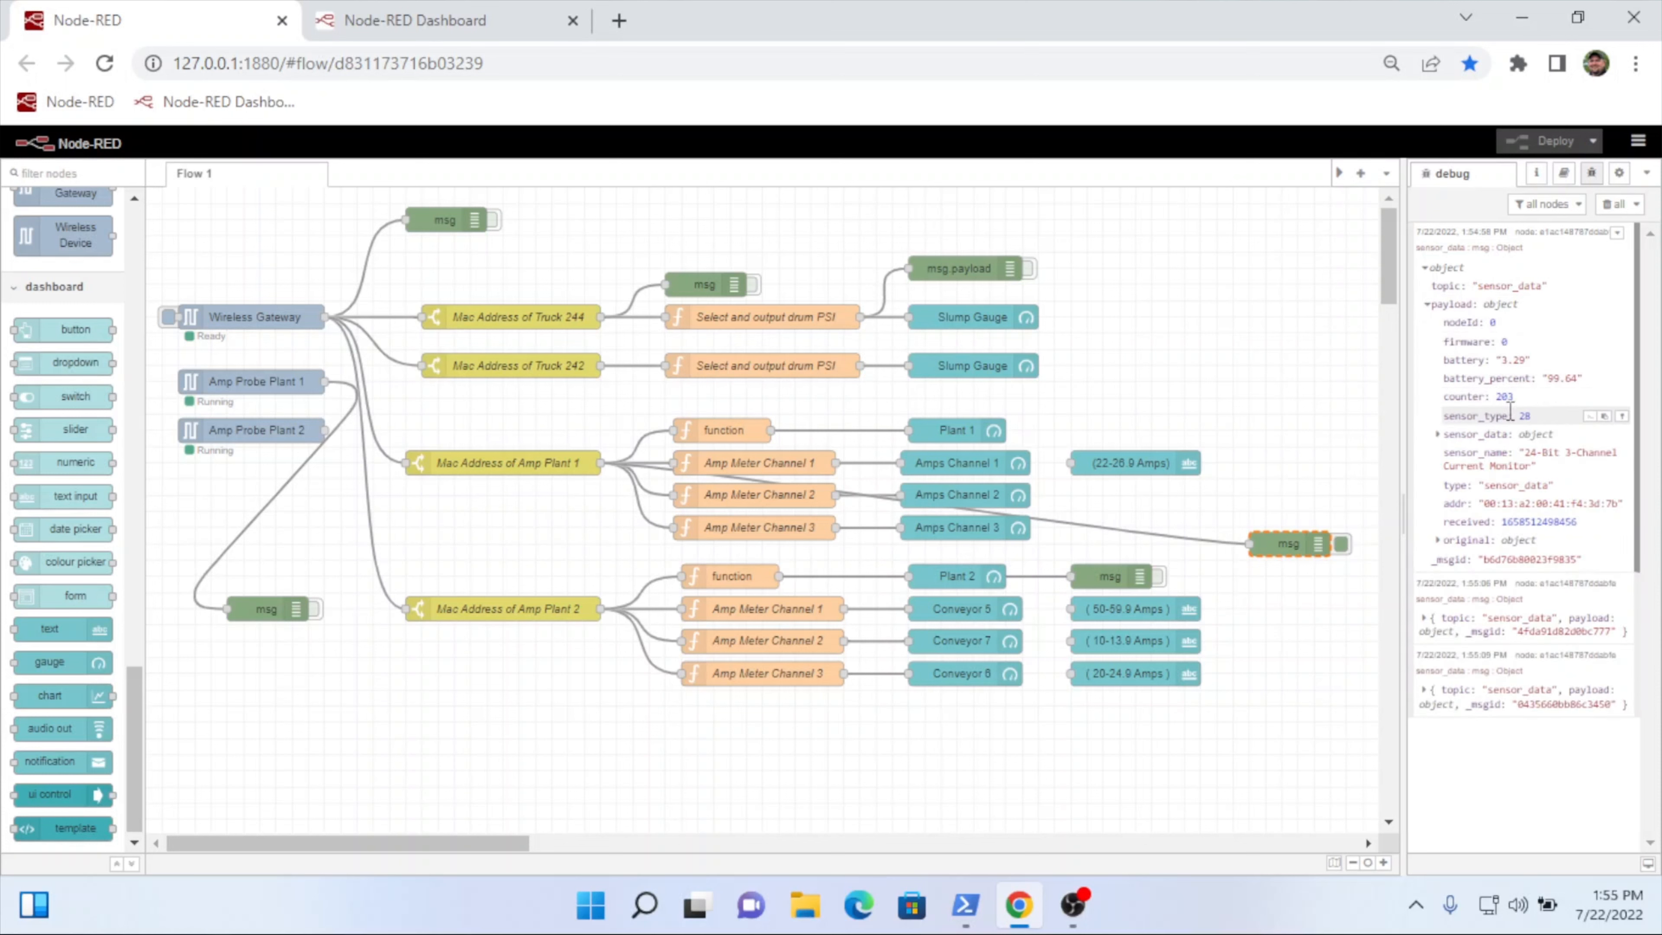
{"action": "left_click", "coordinate": [1439, 435]}
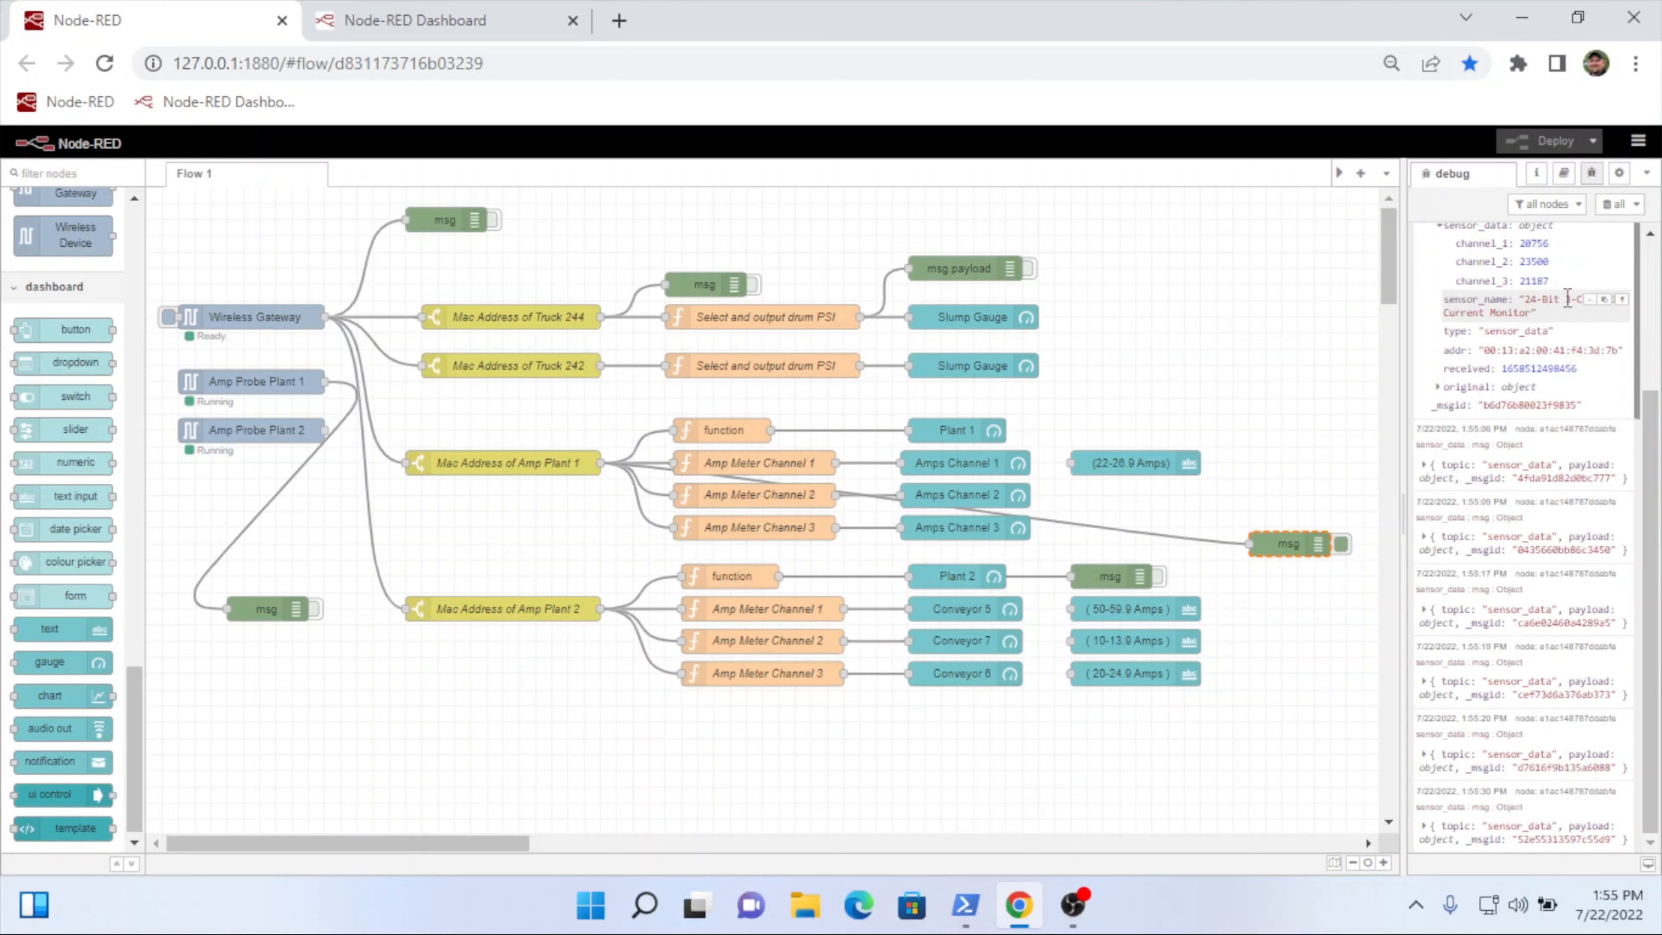
{"action": "scroll", "coordinate": [1645, 279], "scroll_direction": "up", "scroll_amount": 3}
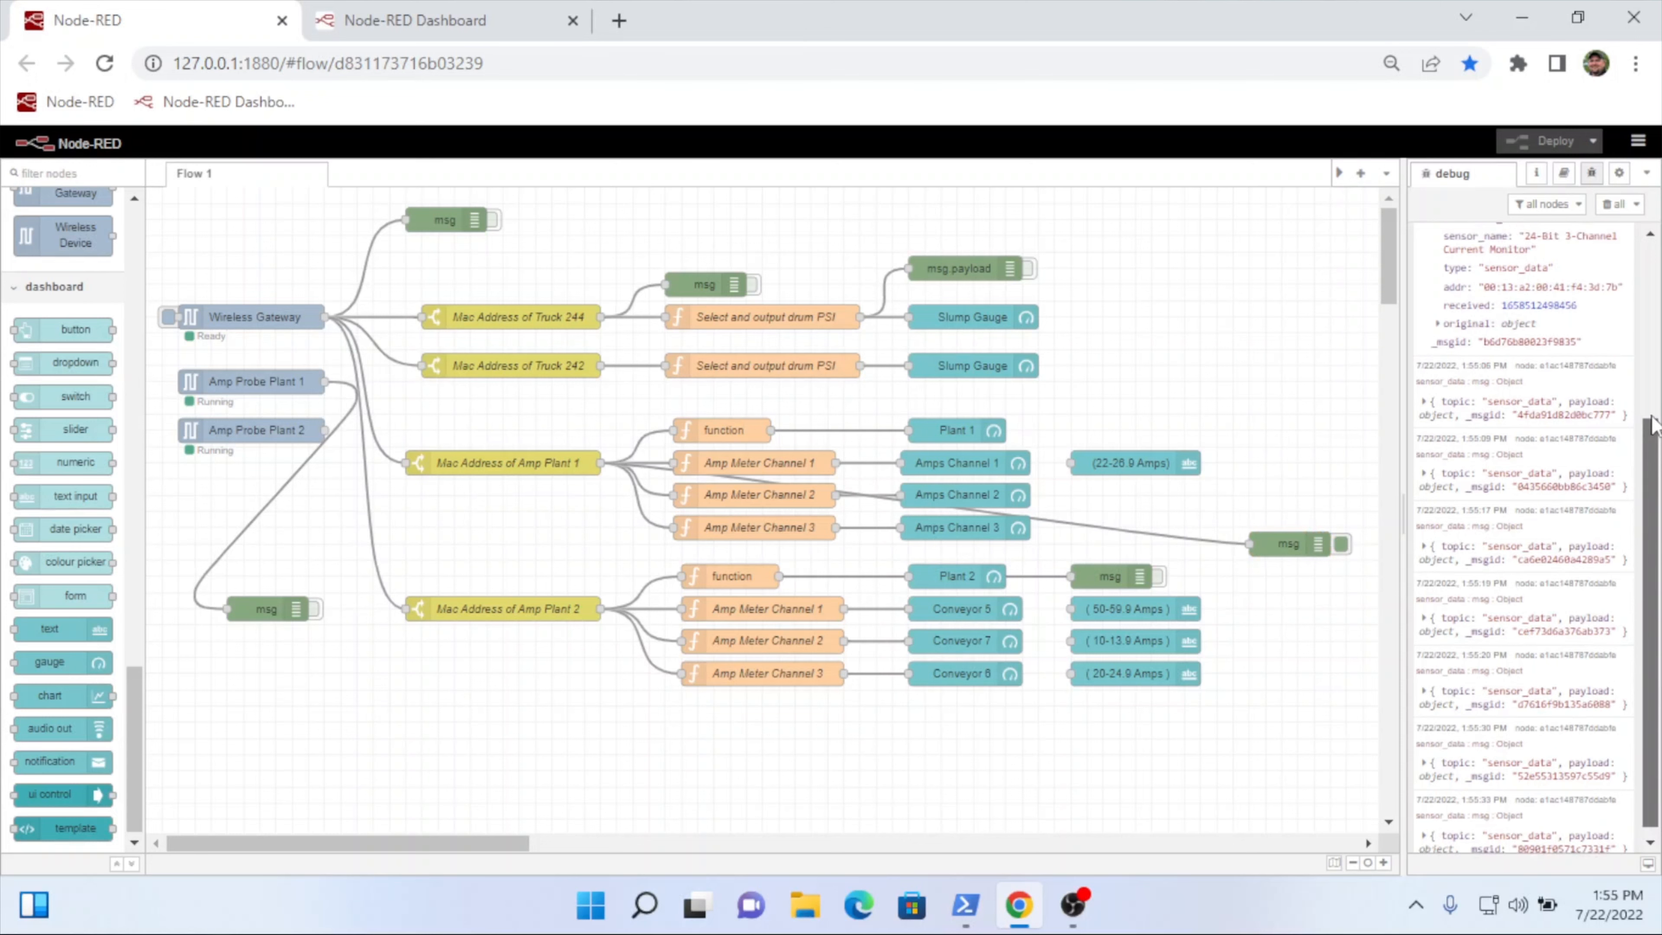
{"action": "left_click_drag", "start_coordinate": [1643, 268], "coordinate": [1644, 258]}
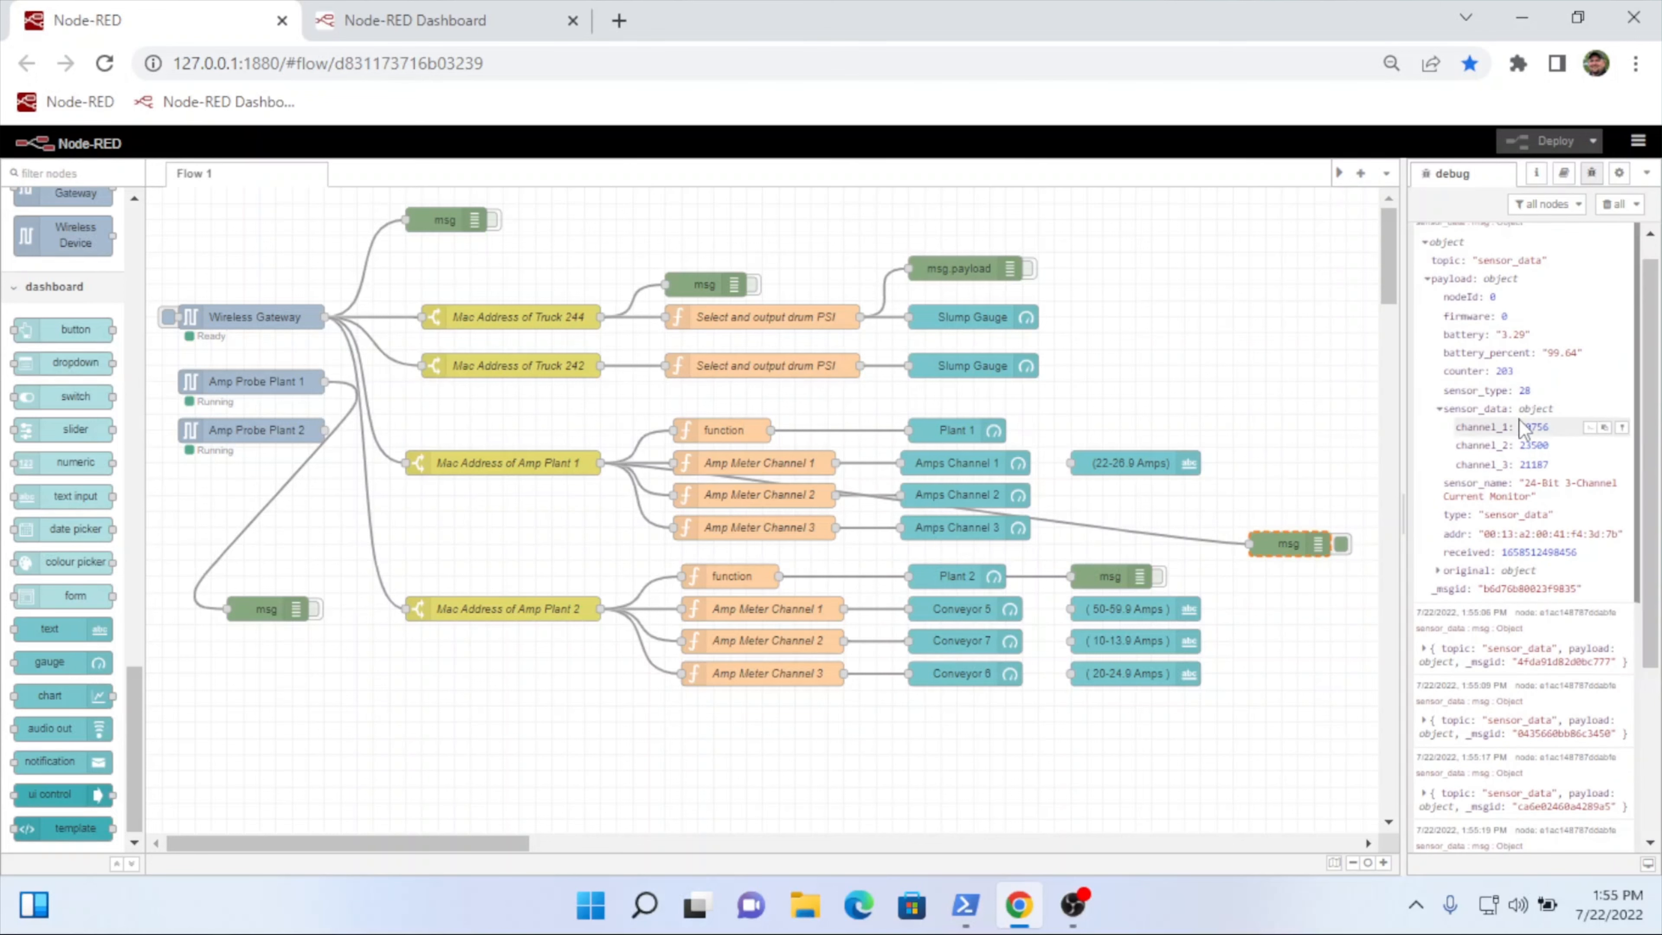
Step: Paste the copied path payload.sensor_data.channel_1 into the name of Plant 1's Amp Meter Channel 1 and compare it with the On Message code
{"action": "left_click", "coordinate": [1589, 429]}
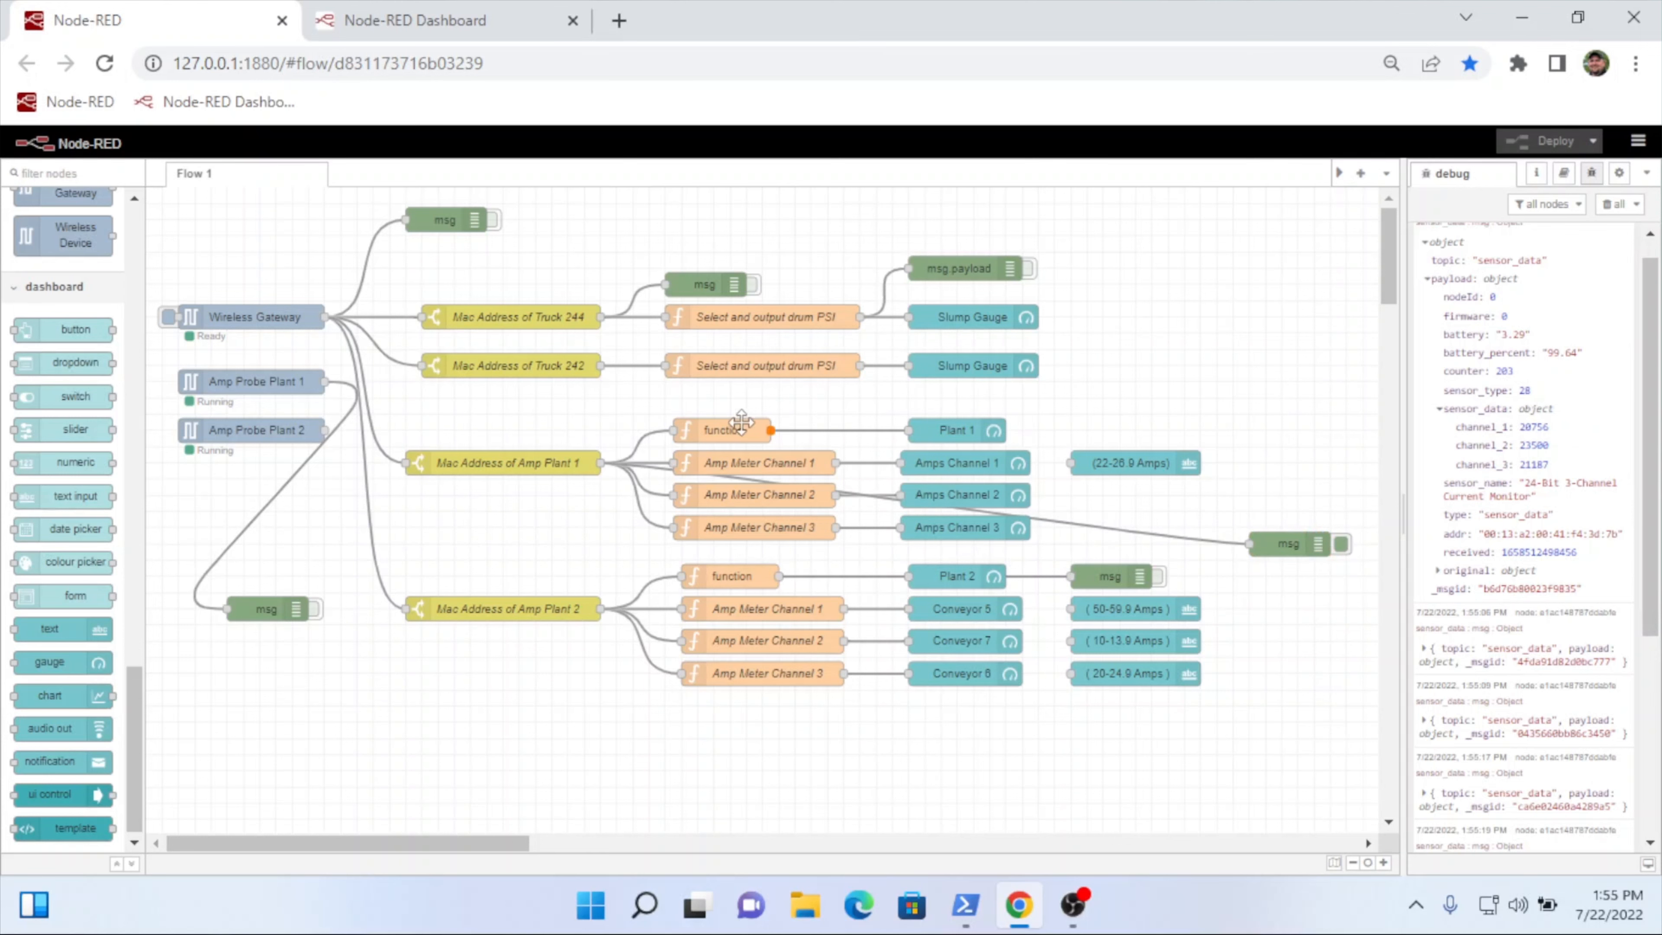
{"action": "double_click", "coordinate": [756, 463]}
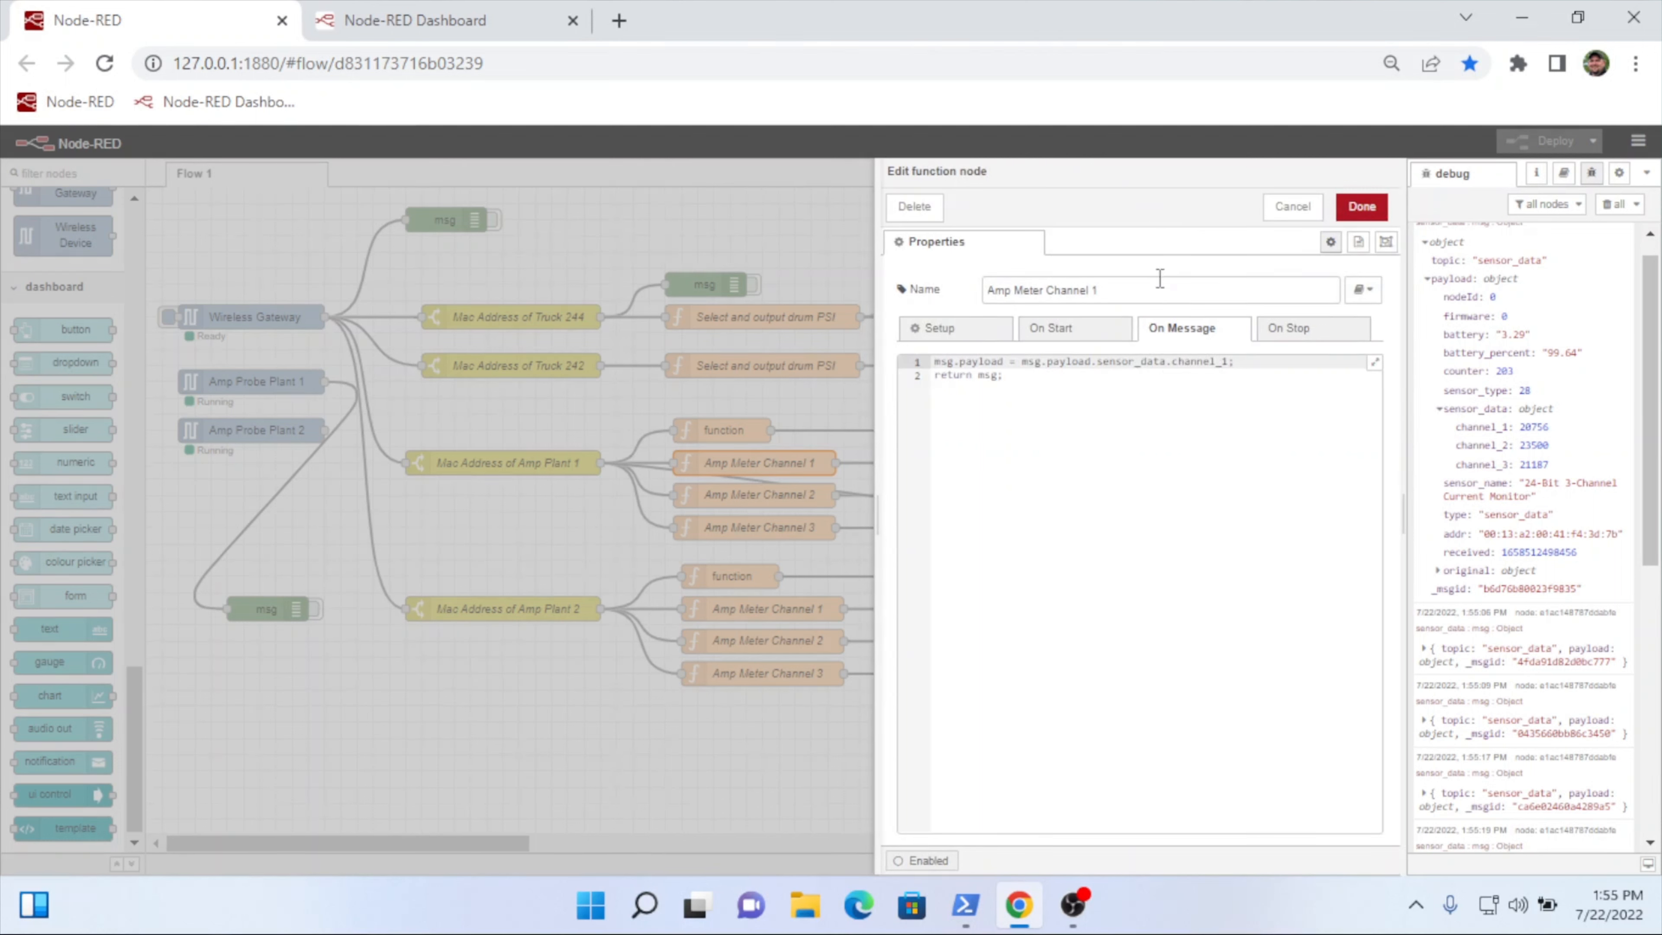
{"action": "left_click", "coordinate": [1162, 293]}
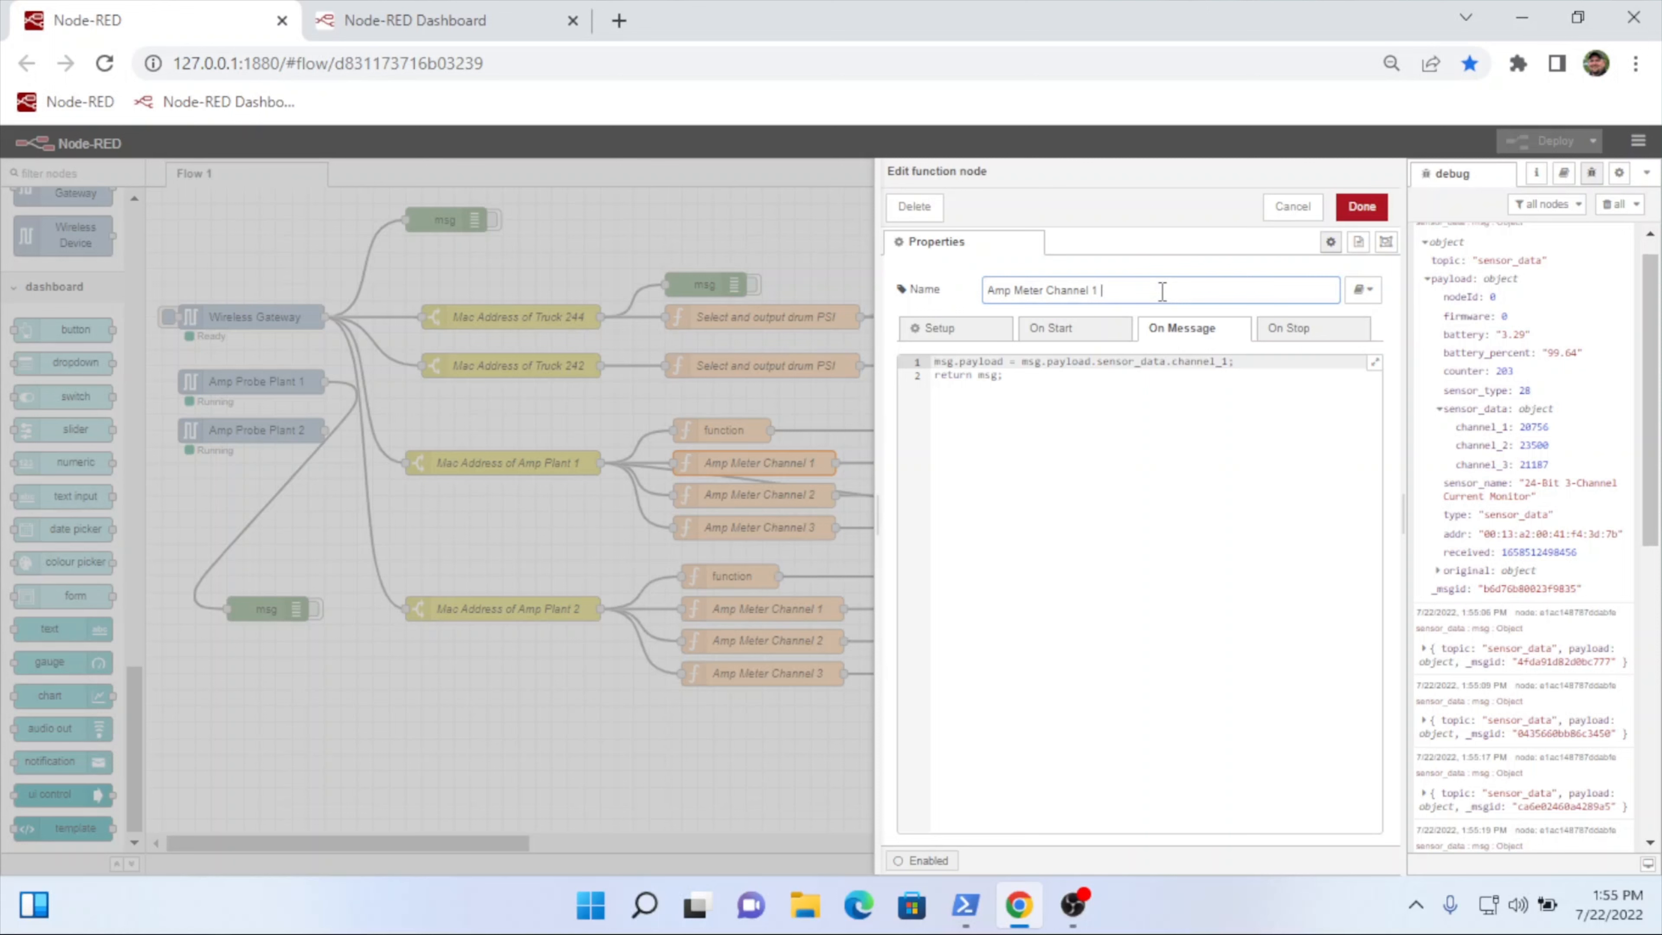
{"action": "type", "text": "payload.sensor_data.channel_1"}
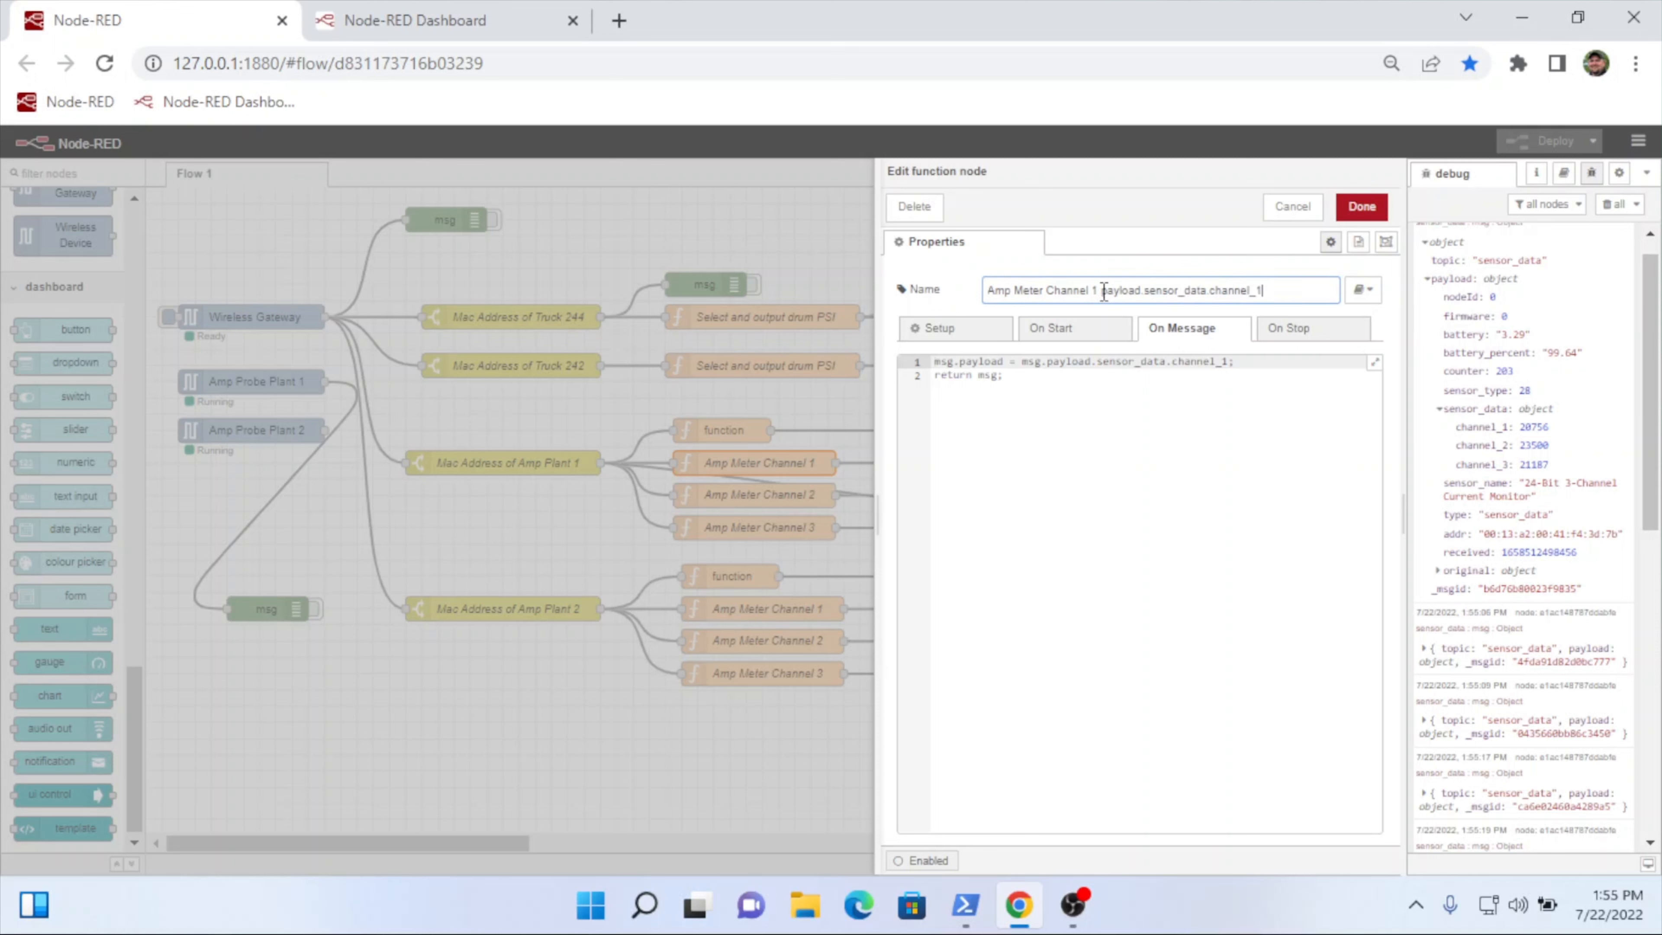
{"action": "left_click_drag", "start_coordinate": [1103, 292], "coordinate": [1273, 300]}
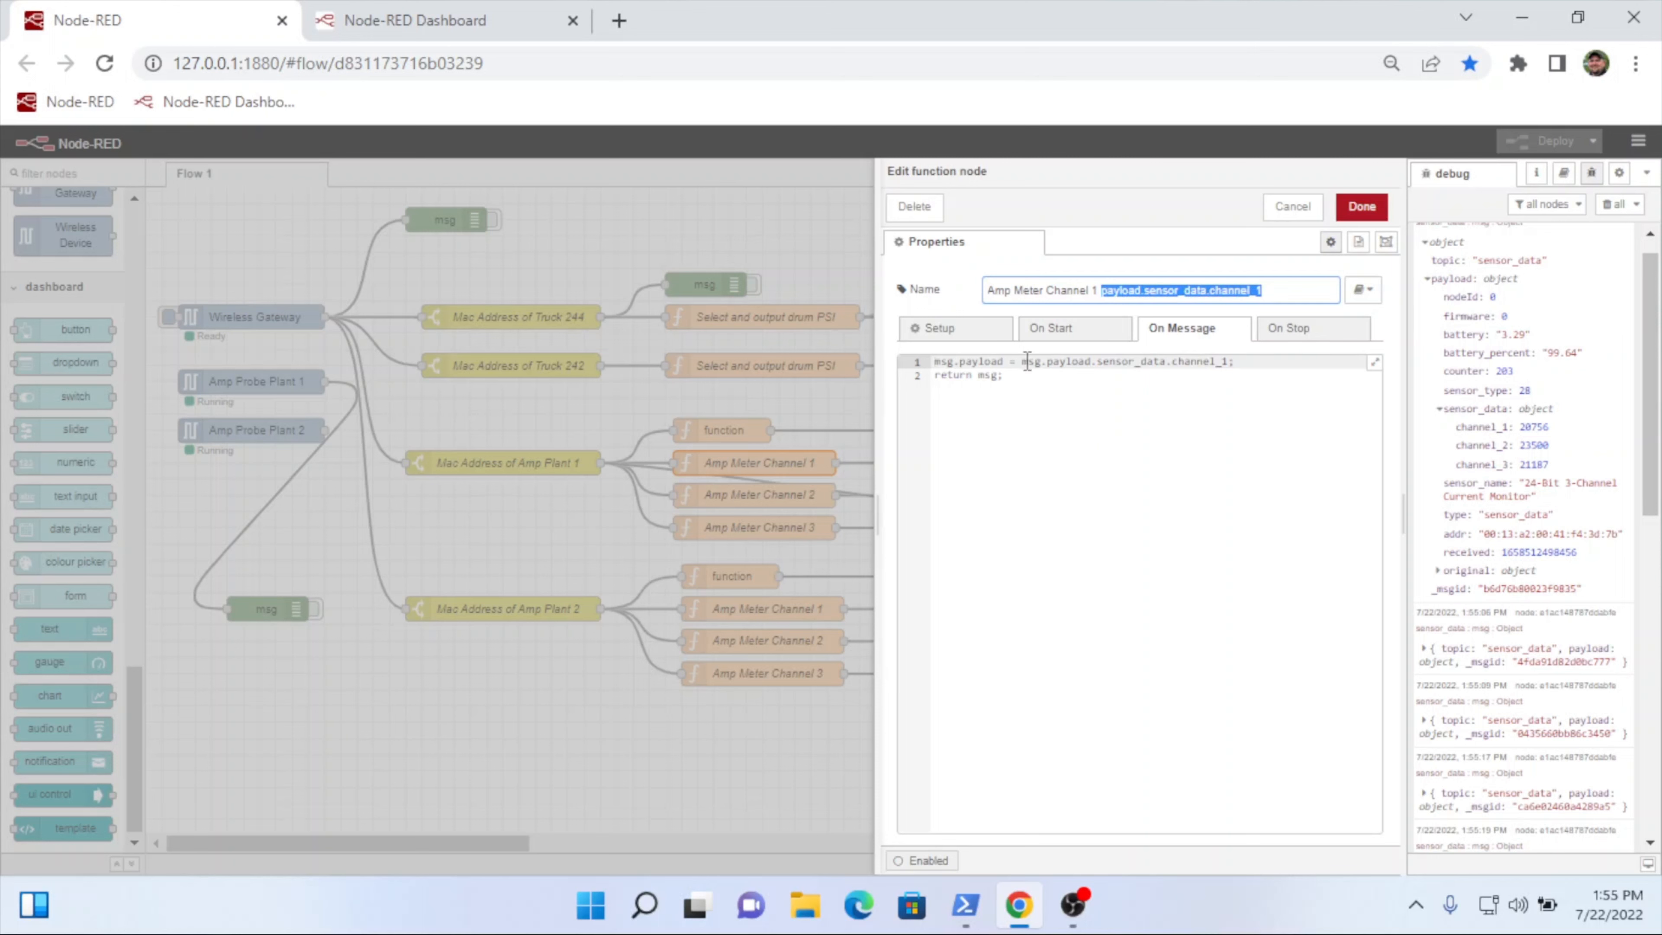
{"action": "left_click_drag", "start_coordinate": [1049, 363], "coordinate": [1260, 361]}
{"action": "left_click", "coordinate": [1276, 290]}
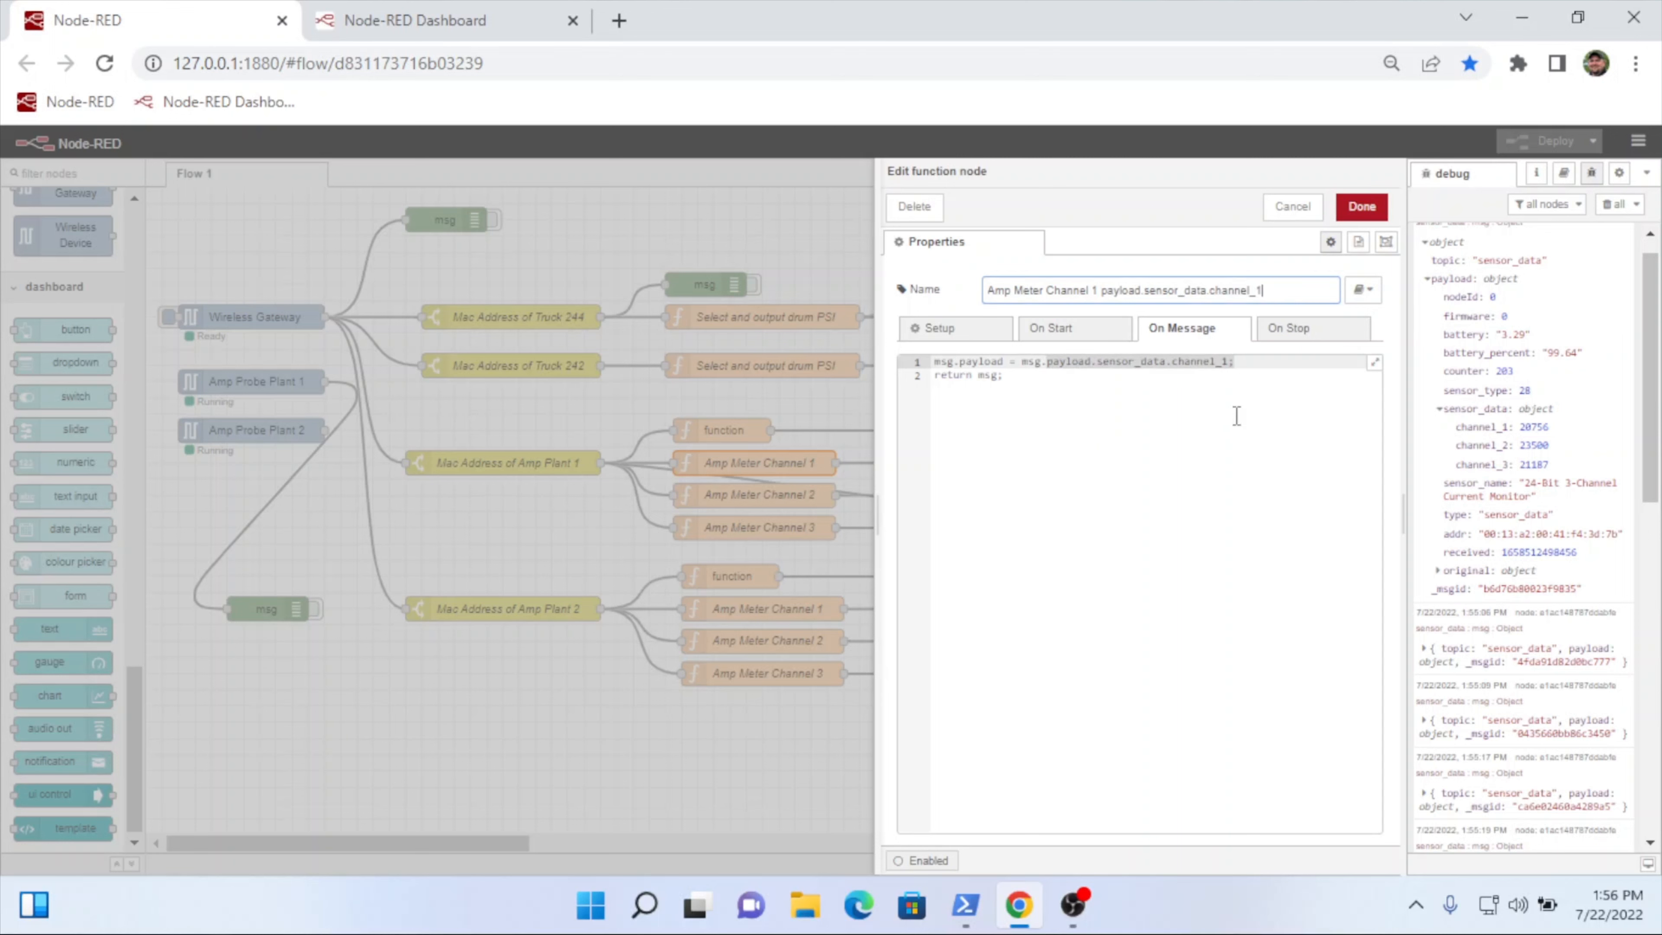
{"action": "left_click", "coordinate": [1247, 362]}
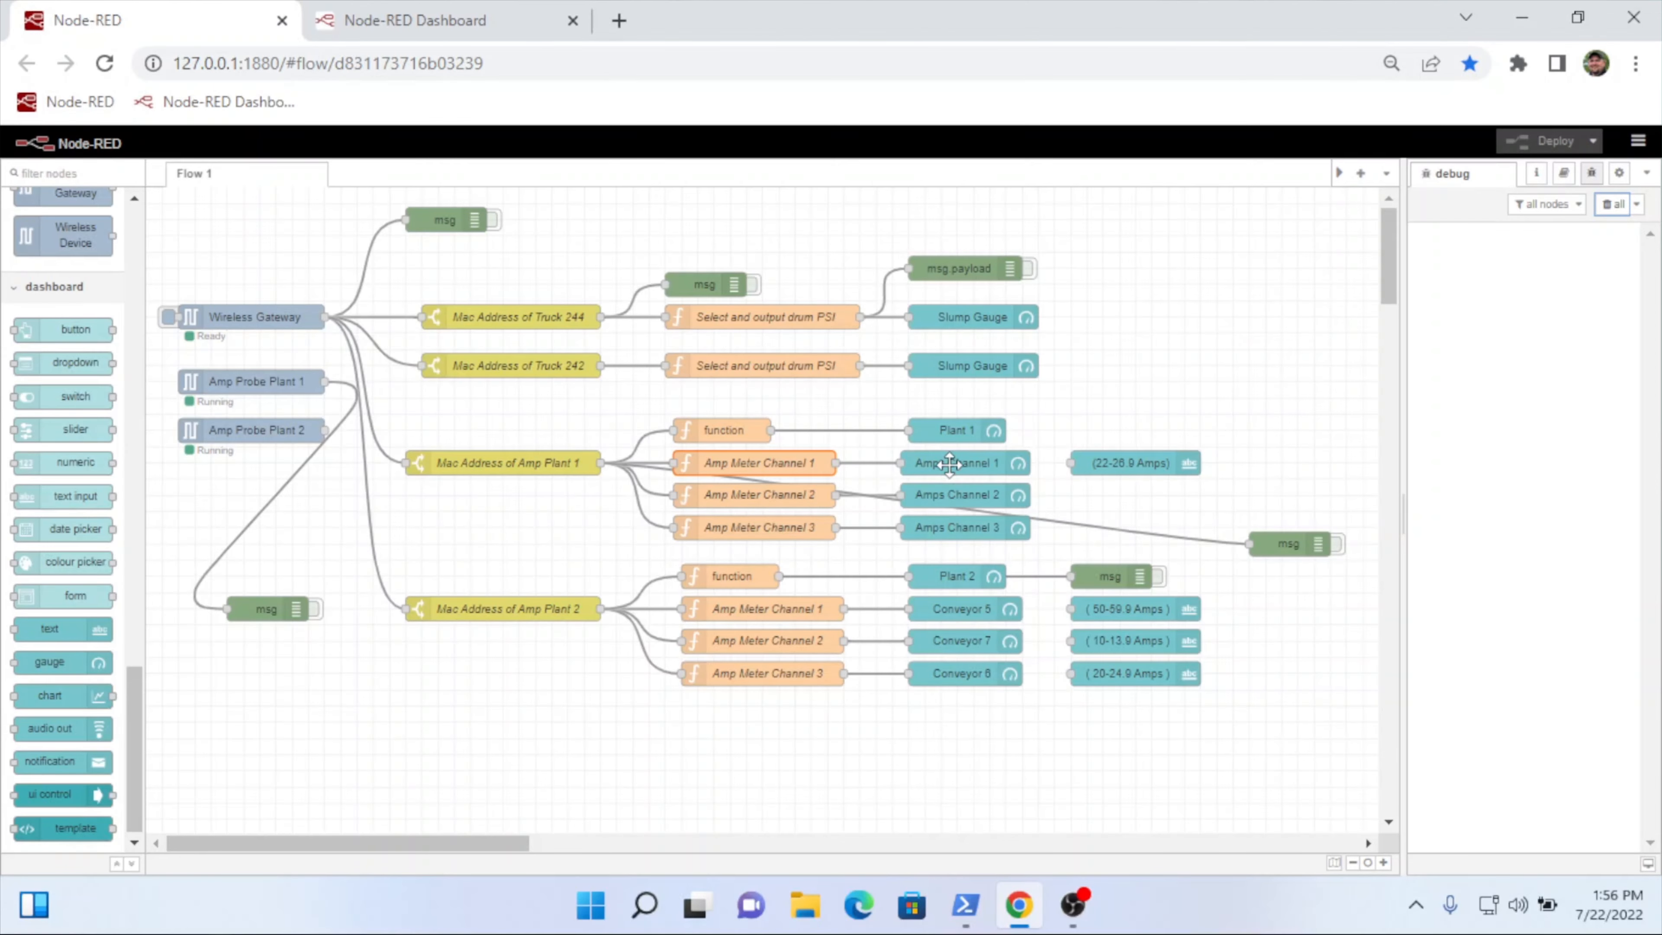
Step: Open the Amps Channel 1 gauge's settings and review the available dashboard groups and the tab assignment of its Plnt 1 Conv 2 group
{"action": "double_click", "coordinate": [949, 465]}
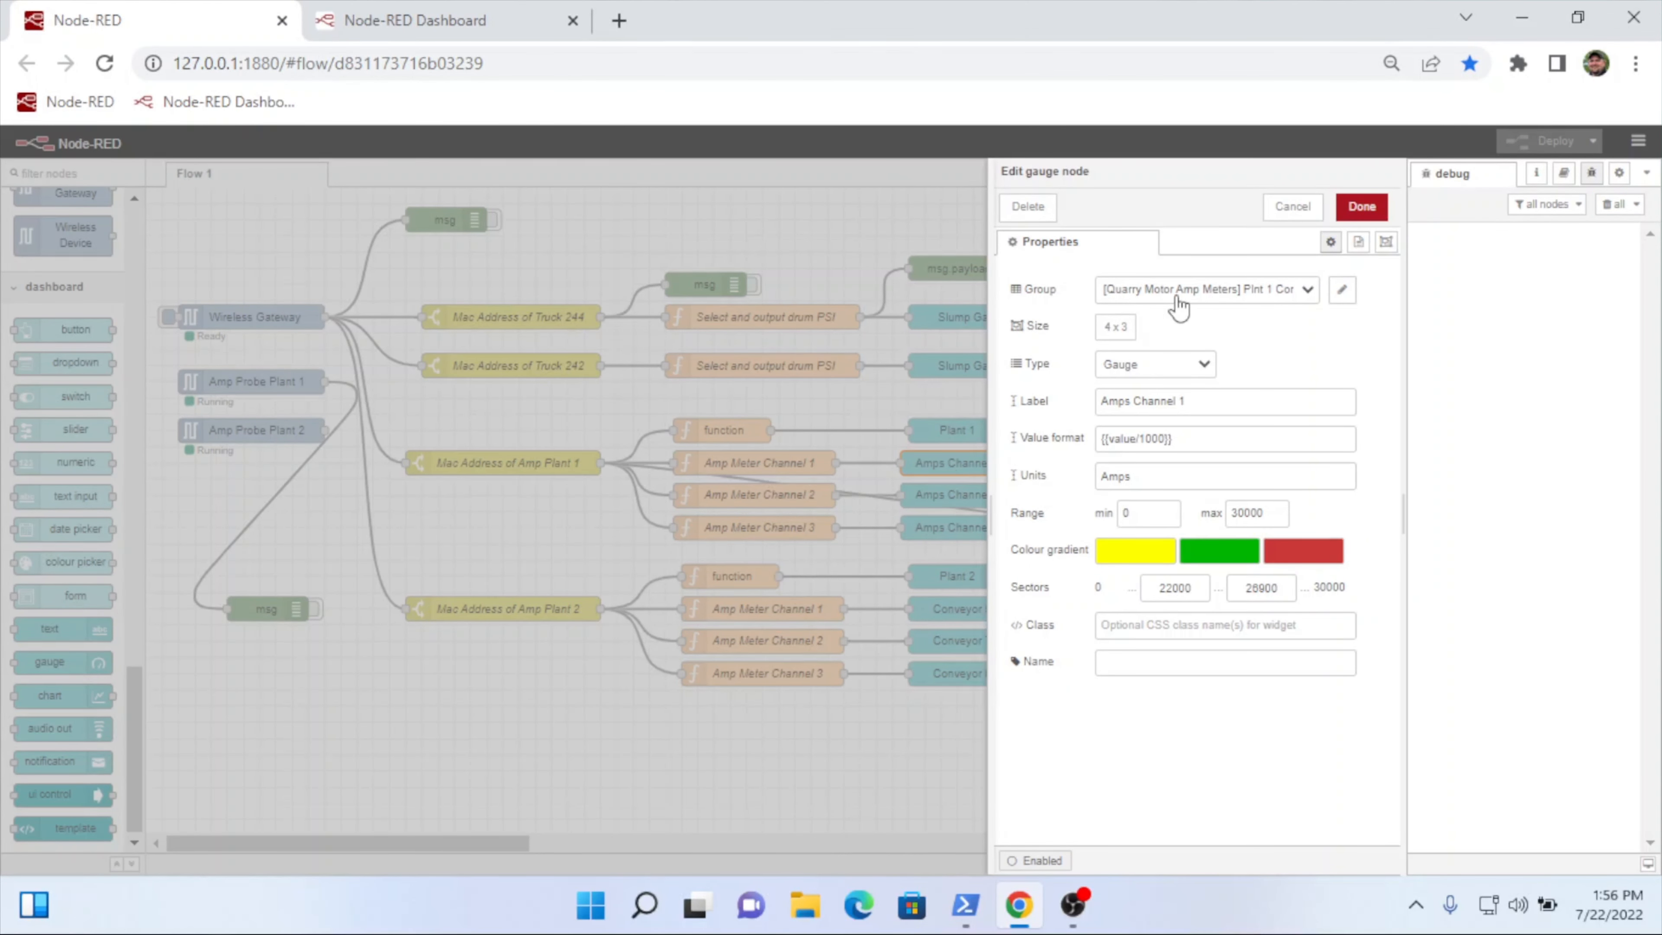
{"action": "left_click", "coordinate": [1308, 292]}
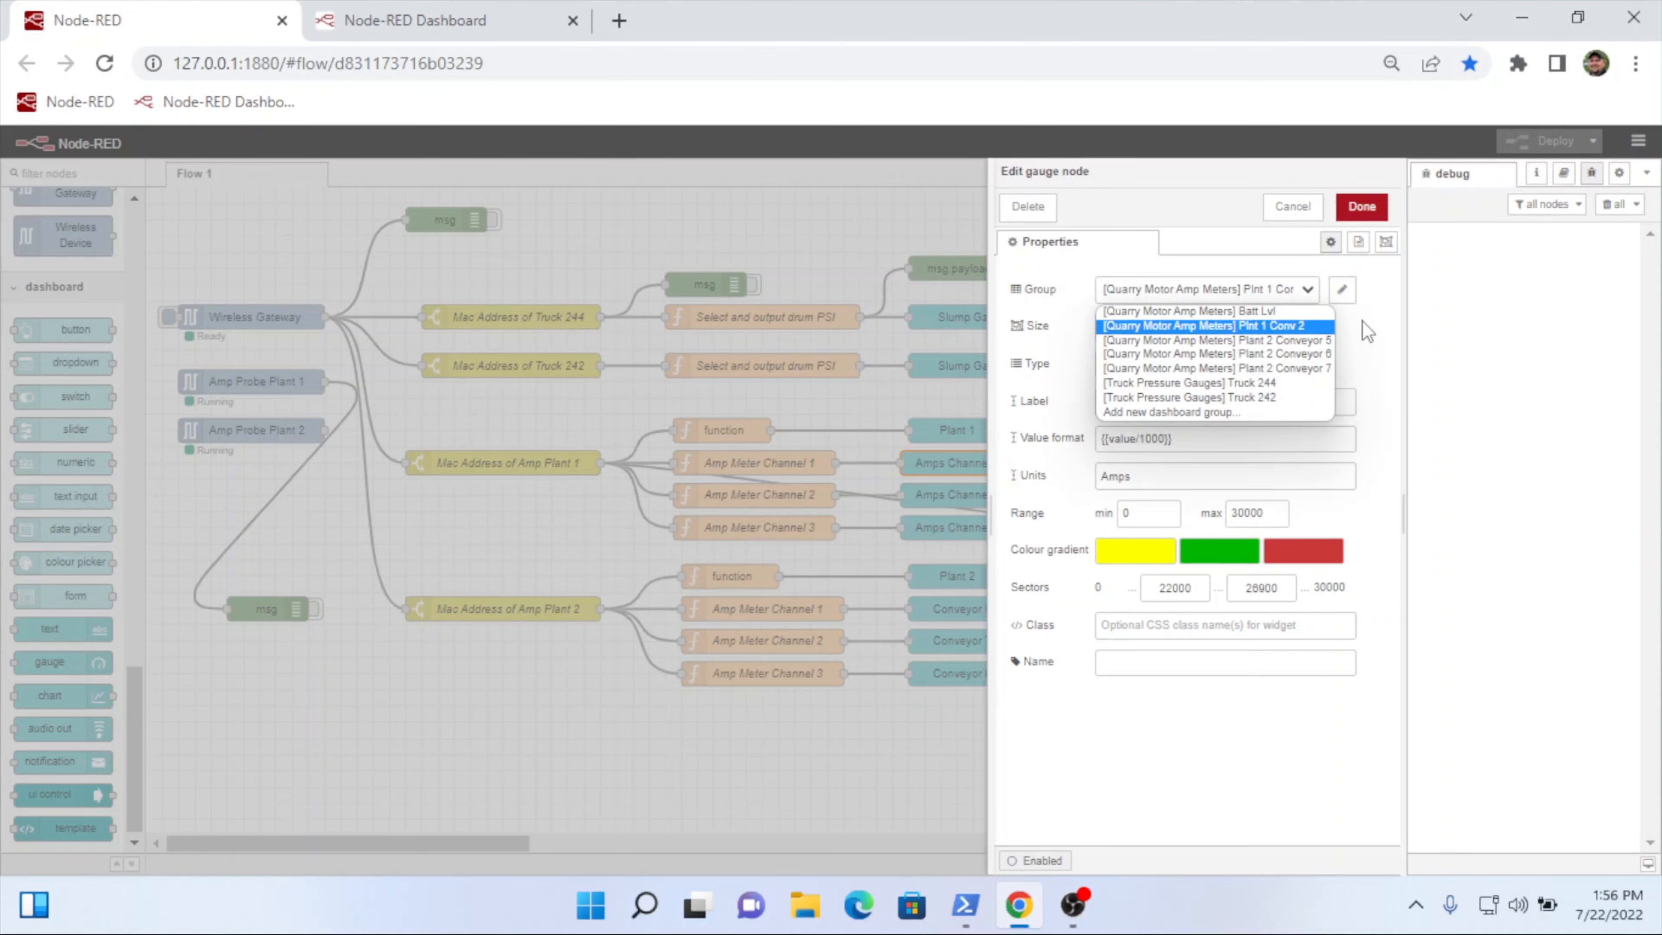
{"action": "left_click", "coordinate": [1342, 288]}
{"action": "left_click", "coordinate": [1342, 288]}
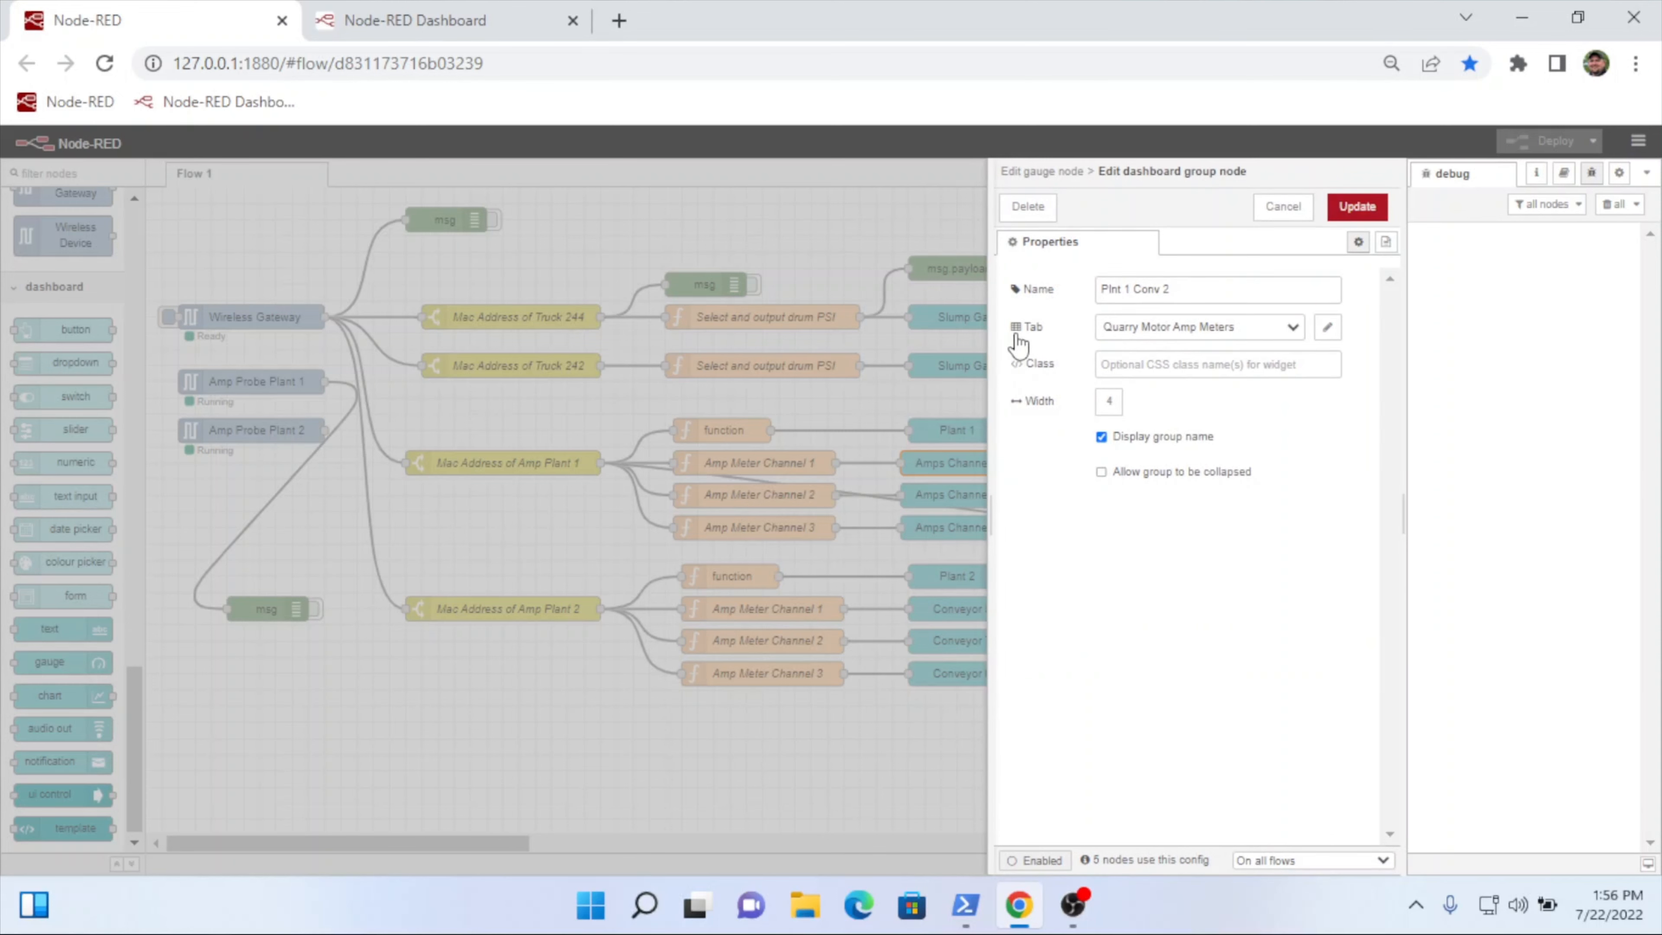
{"action": "left_click", "coordinate": [1293, 330]}
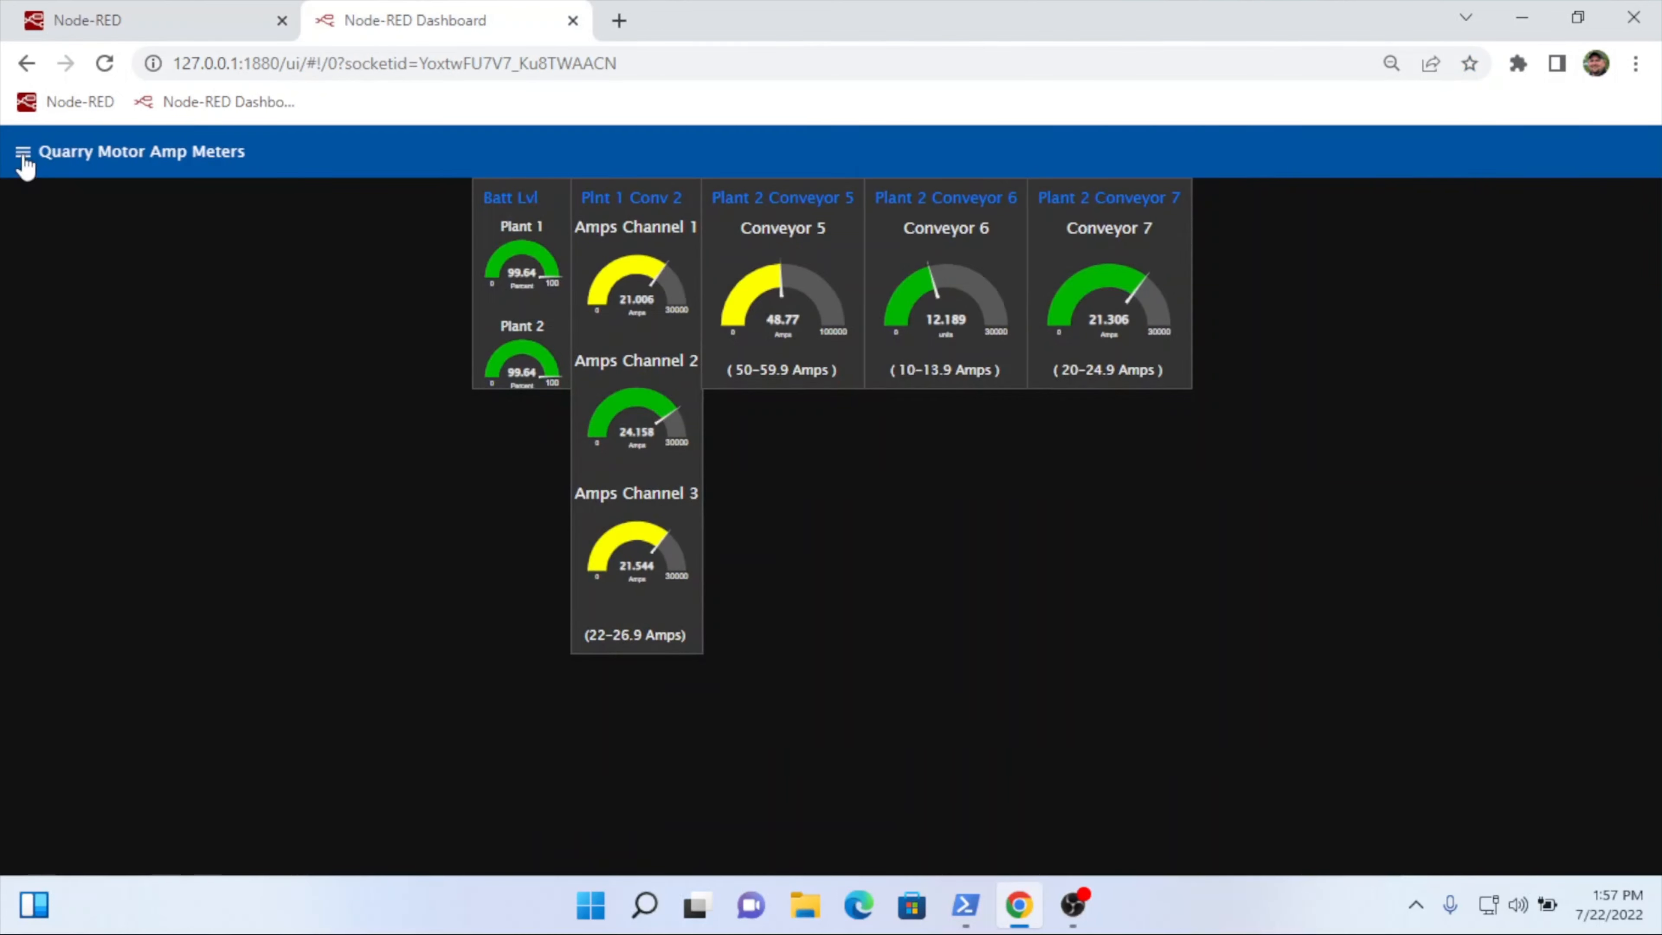
Step: On the Node-RED Dashboard, view the Truck Pressure Gauges page and return to the Quarry Motor Amp Meters page
{"action": "left_click", "coordinate": [24, 154]}
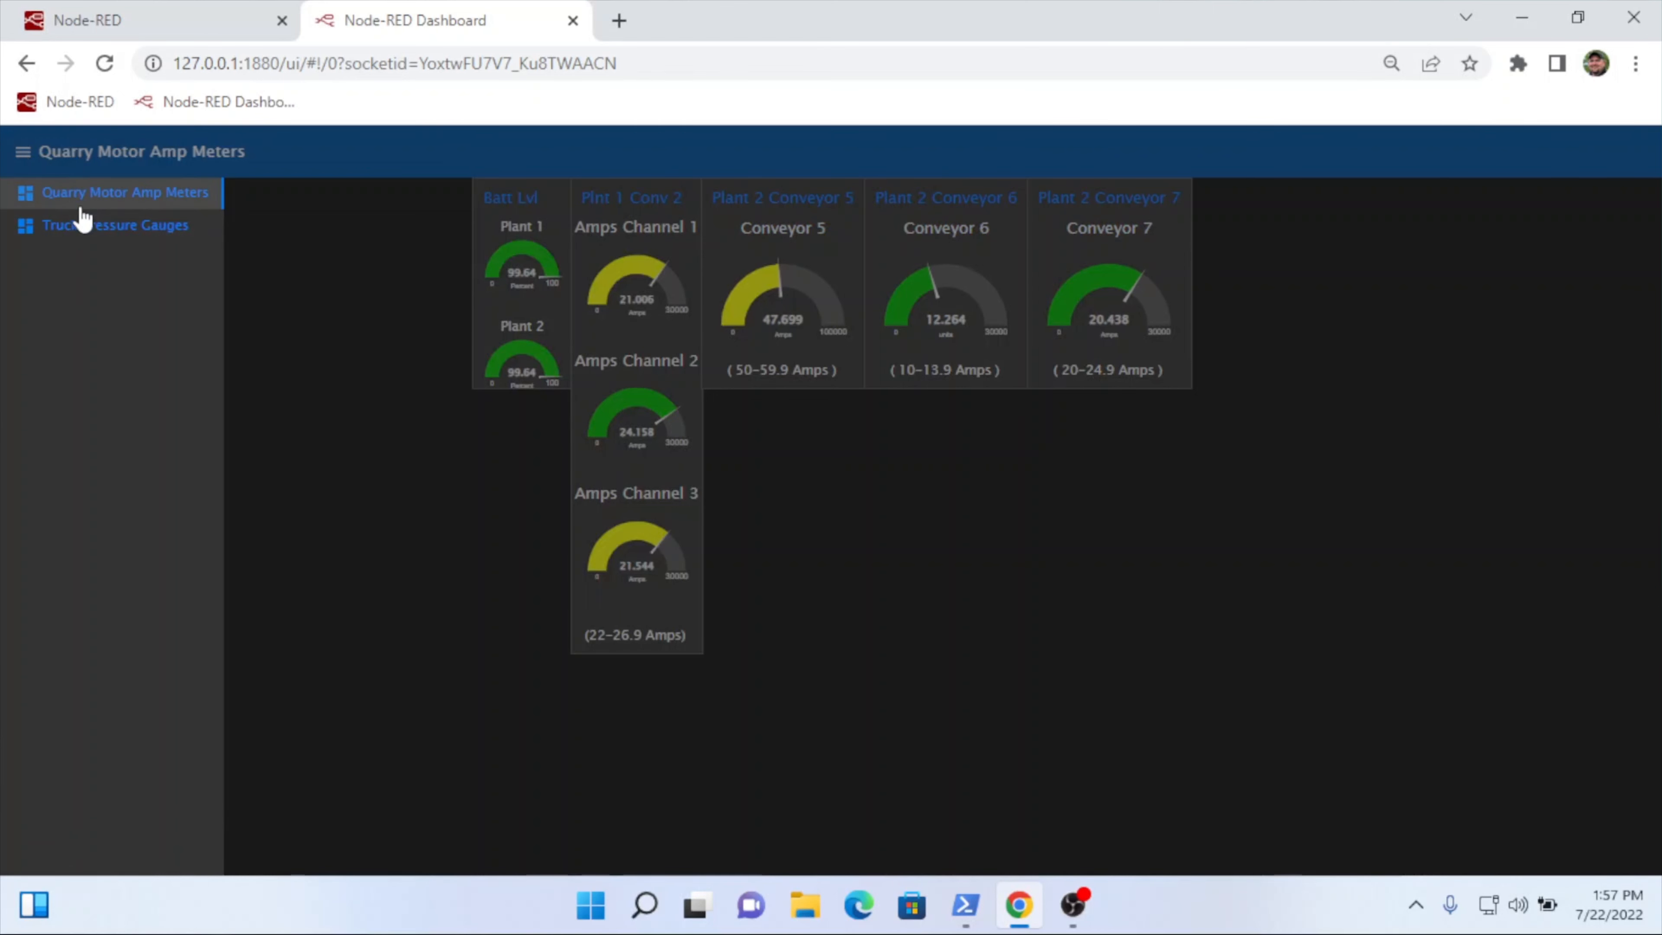
{"action": "left_click", "coordinate": [84, 228]}
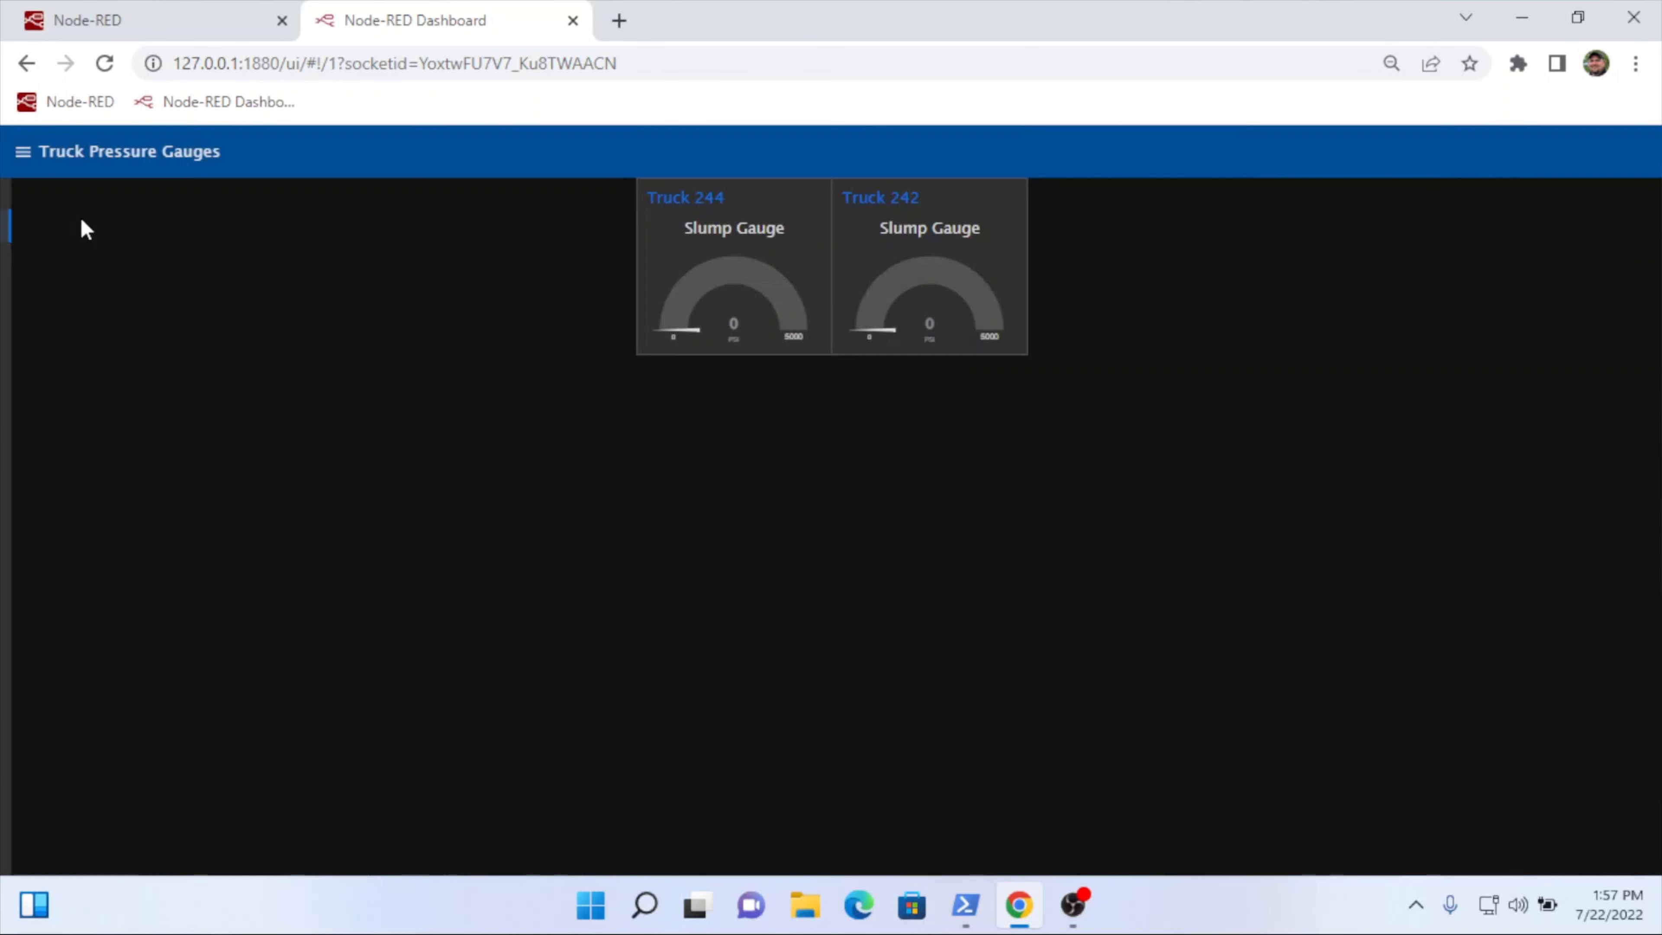
{"action": "left_click", "coordinate": [22, 158]}
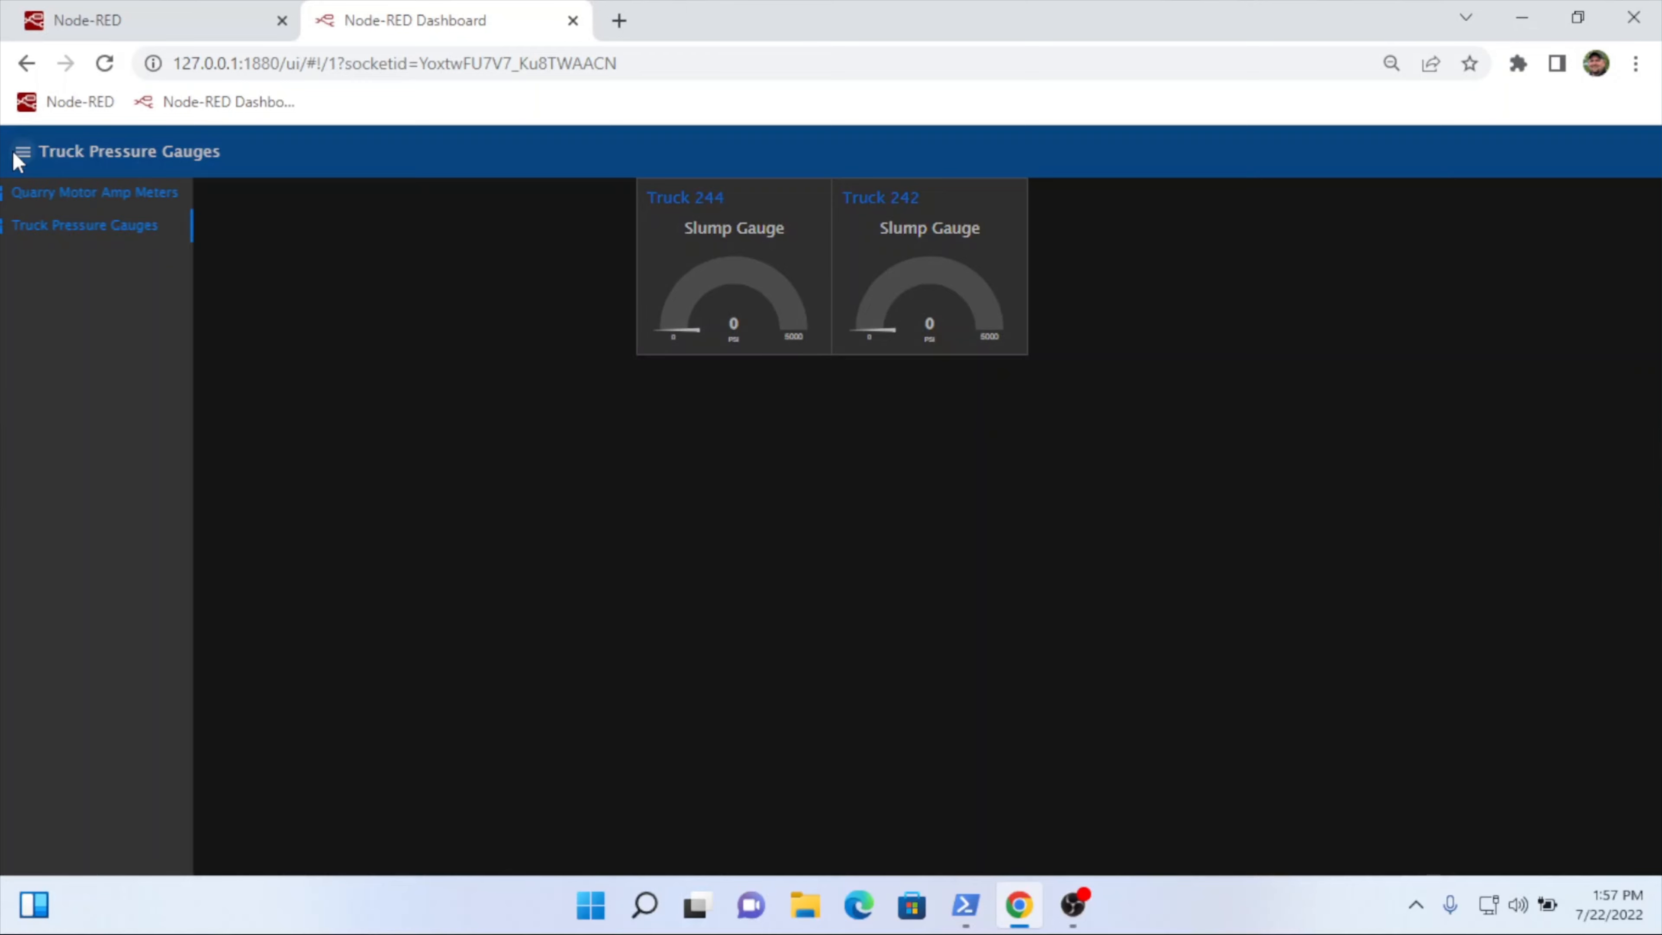
{"action": "left_click", "coordinate": [53, 197]}
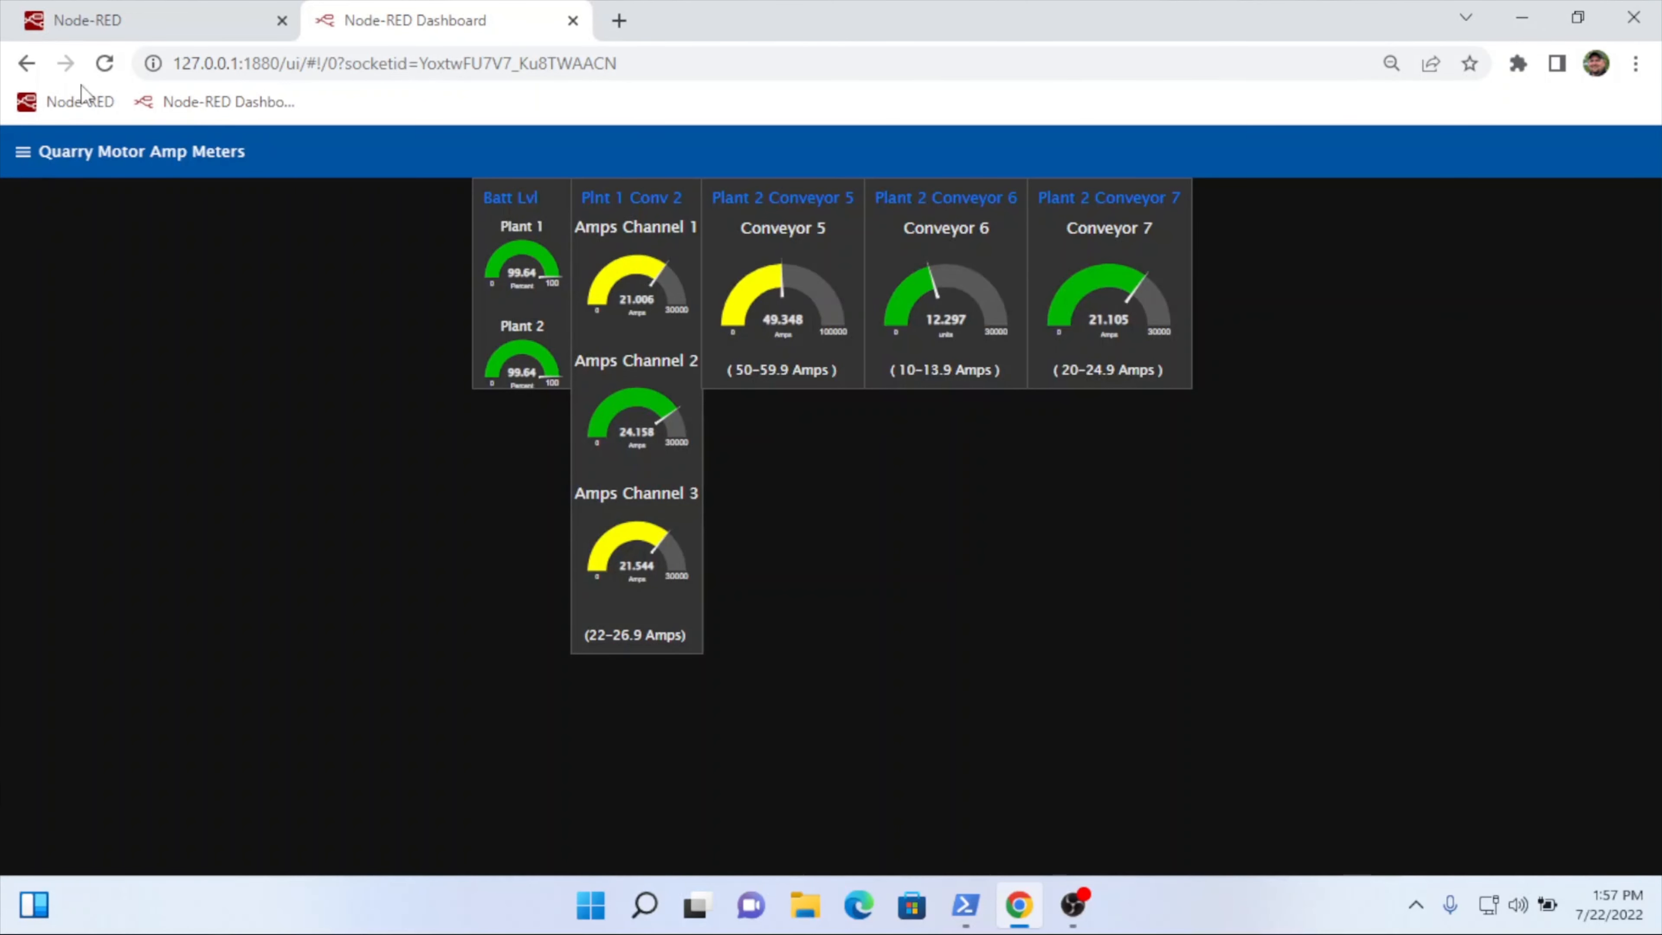
Step: Return to the flow editor and review the available types for the Amps Channel 1 gauge, keeping Gauge selected
{"action": "left_click", "coordinate": [97, 21]}
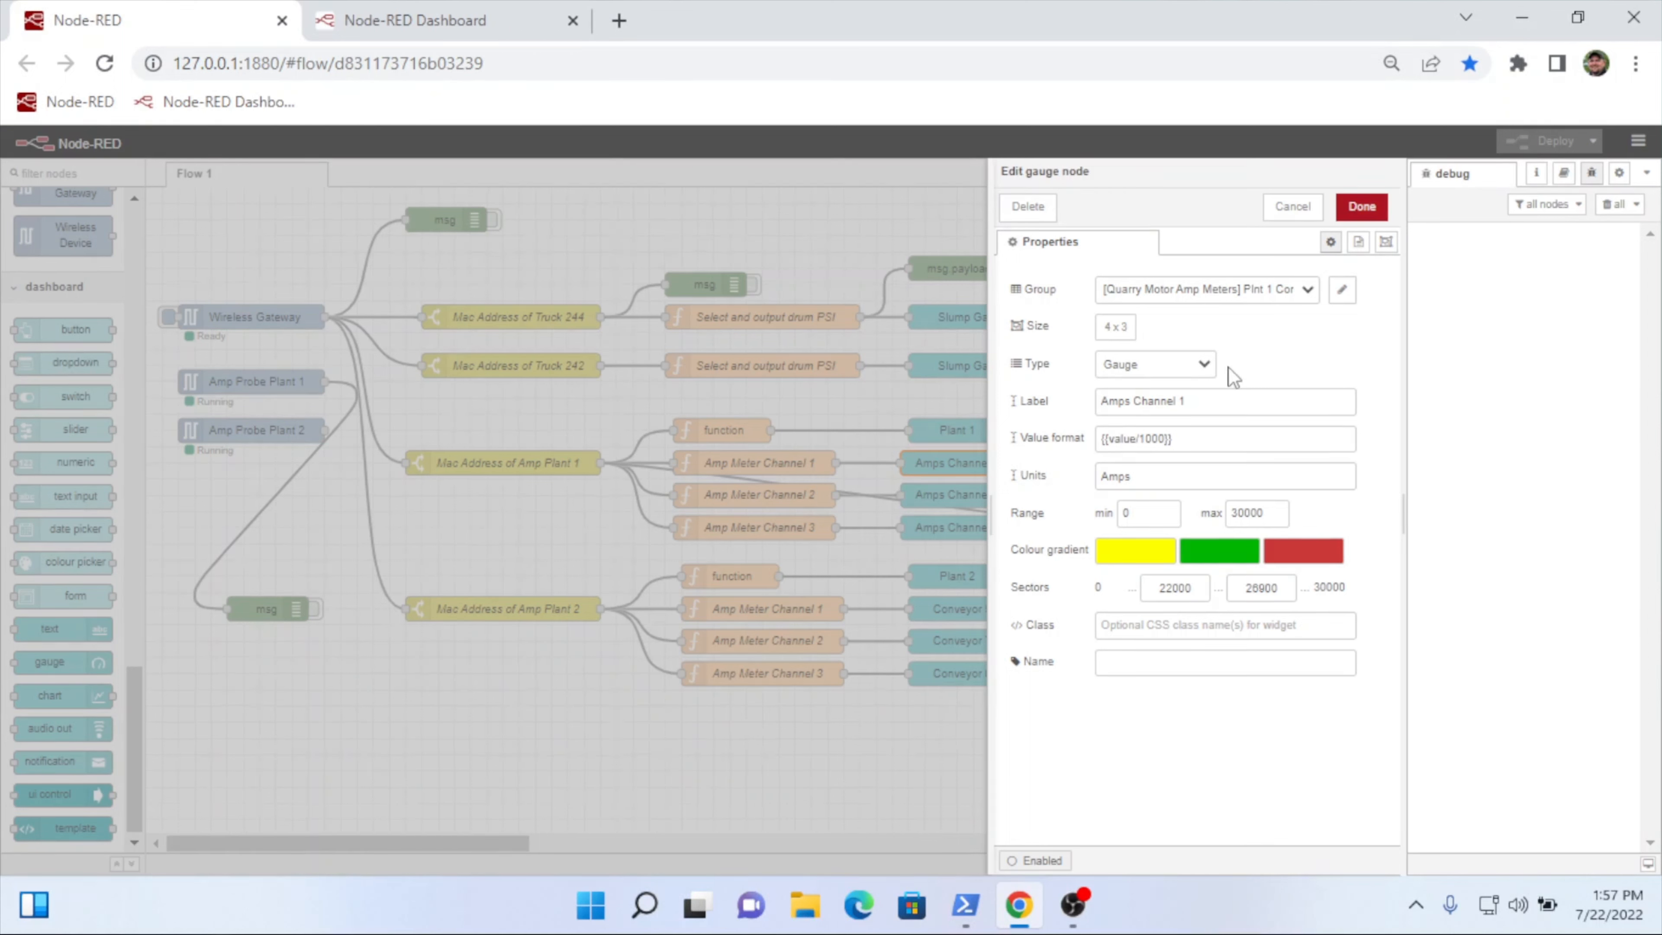
{"action": "left_click", "coordinate": [1197, 365]}
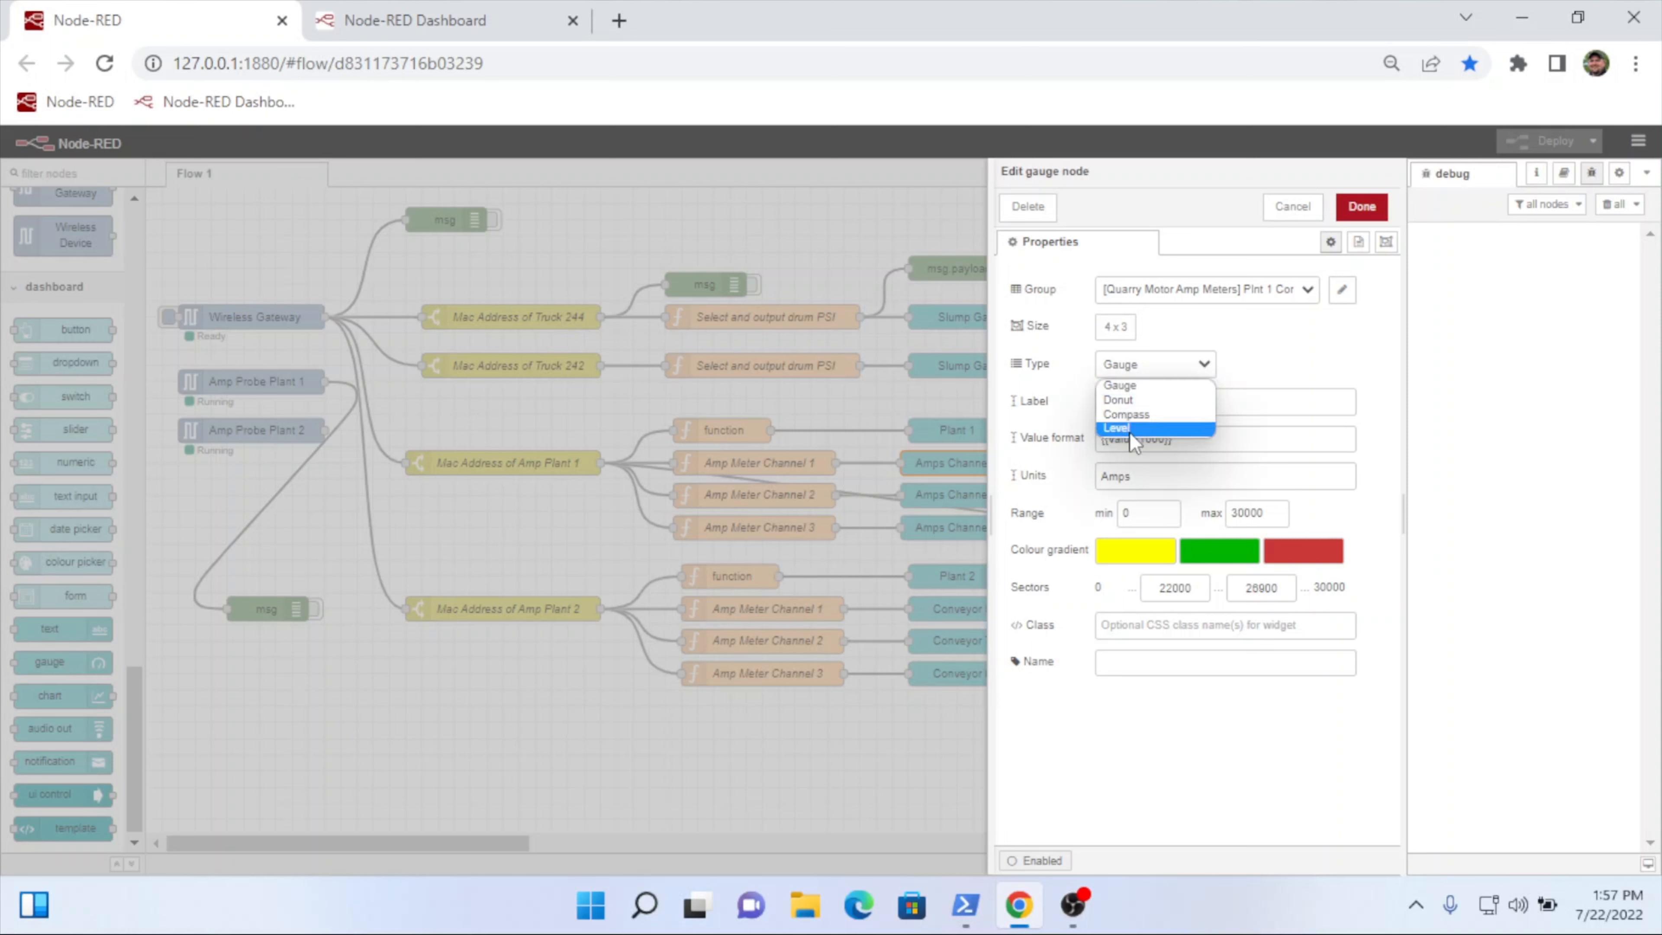
{"action": "left_click", "coordinate": [1205, 368]}
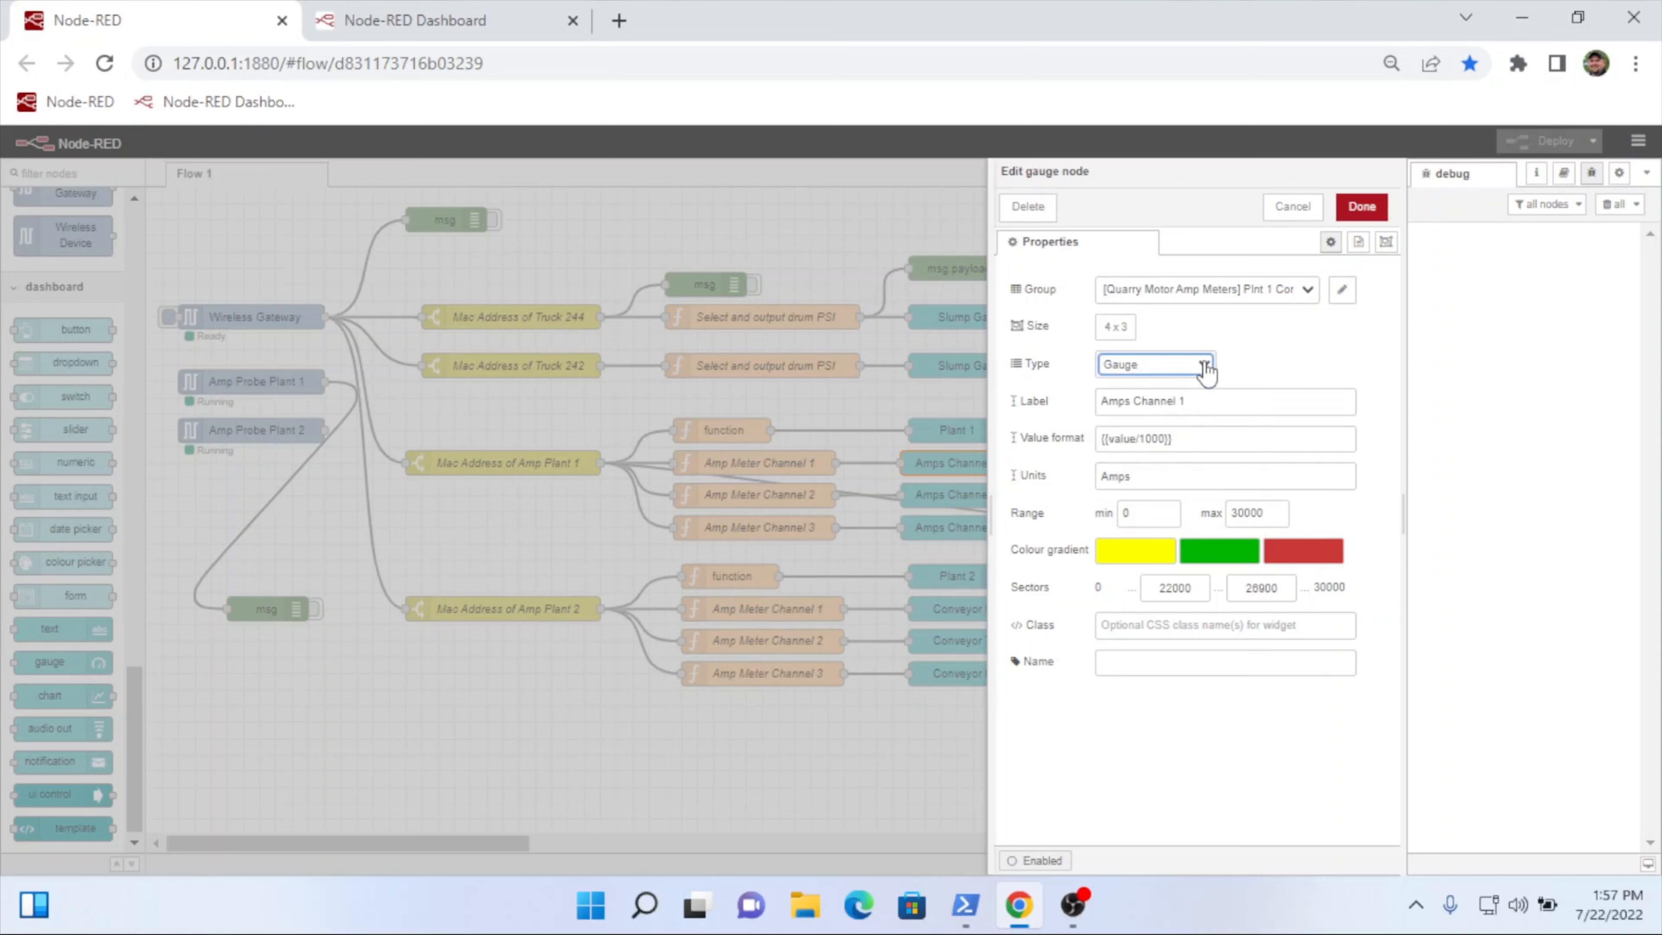